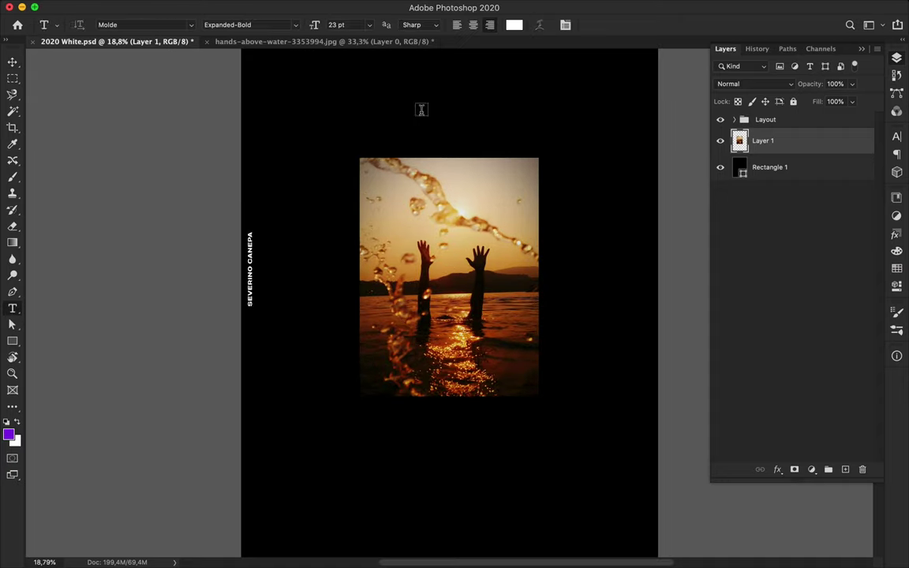
- Type the PHOTOGRAPH title text, fix the mistyped character, and commit it
text(PHOTOGRAPH 2)
key(BackSpace)
key(BackSpace)
text(.)
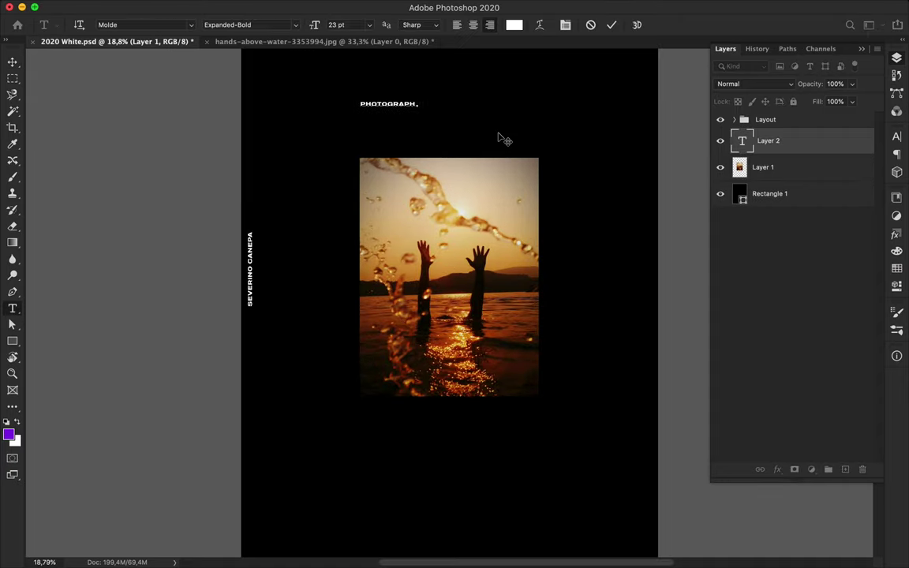
key(Escape)
- Move the hands photo lower left, add an upside-down copy on the right, and trim it
key(v)
scroll(470, 234, down, 2)
mouse_move(496, 255)
mouse_down()
mouse_move(440, 312)
mouse_move(419, 312)
mouse_move(603, 327)
mouse_up()
key(ctrl+t)
mouse_move(512, 219)
mouse_down()
mouse_move(641, 297)
mouse_move(572, 305)
mouse_up()
drag(480, 305, 480, 190)
key(Return)
scroll(480, 190, up, 1)
key(m)
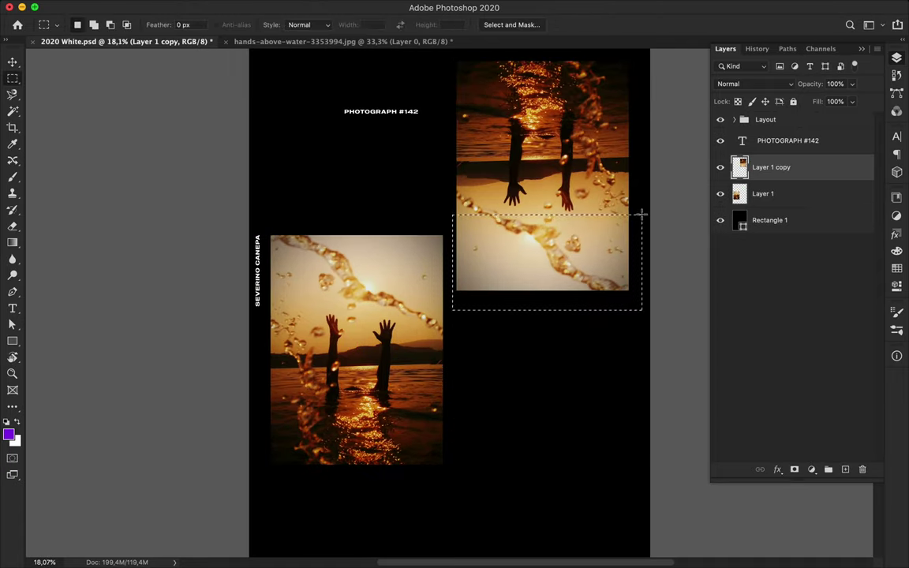
key(Delete)
key(ctrl+d)
- Add a column-and-row guide grid with View > New Guide Layout
scroll(592, 266, up, 2)
click(388, 6)
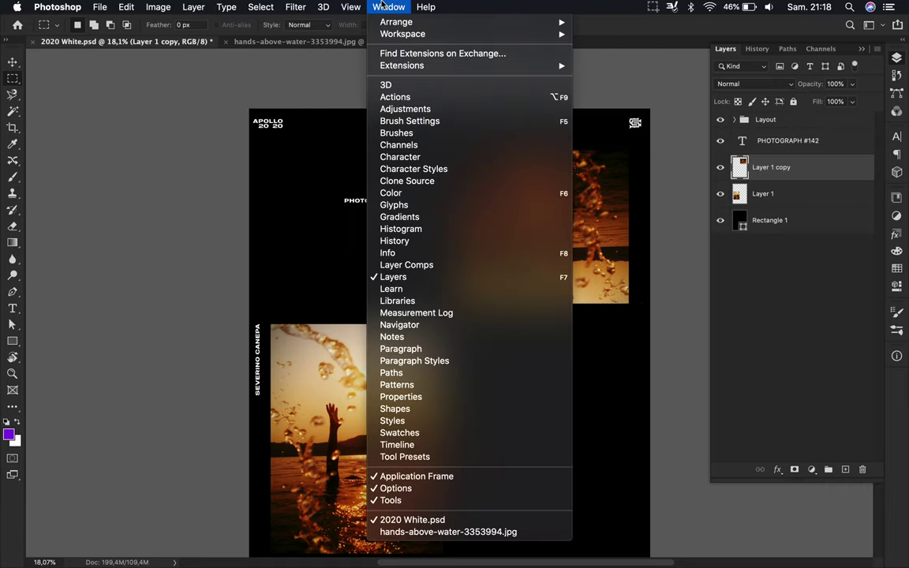
click(381, 378)
click(352, 6)
- Move the top-right photo copy down and enlarge it slightly
click(359, 319)
scroll(450, 315, up, 1)
key(v)
drag(518, 209, 523, 230)
key(ctrl+t)
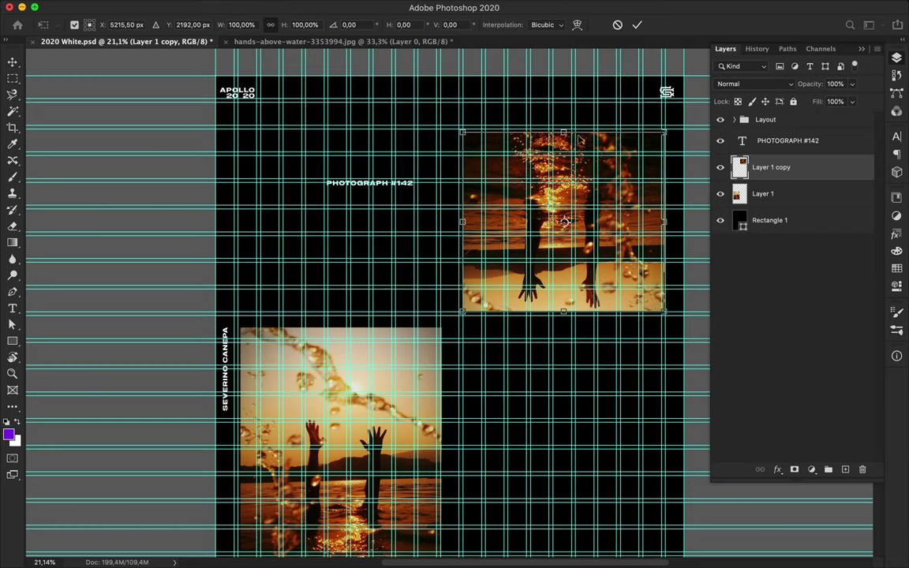
drag(566, 130, 565, 126)
scroll(566, 128, up, 3)
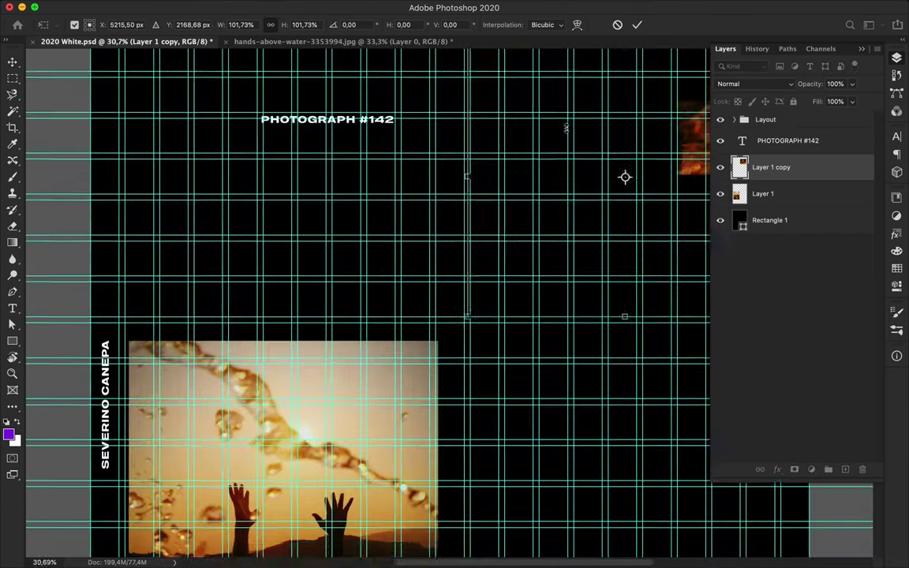
scroll(566, 127, up, 3)
key(Return)
- Cut the left and right strips off the top-right photo and align it to the grid
key(m)
drag(500, 140, 557, 441)
key(Delete)
drag(209, 127, 288, 487)
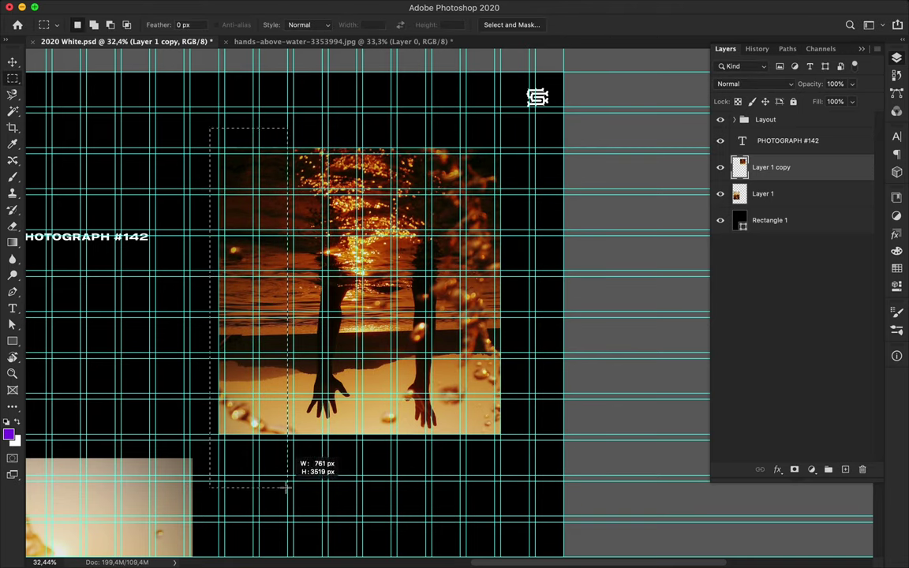
key(Delete)
key(Delete)
key(ctrl+d)
key(v)
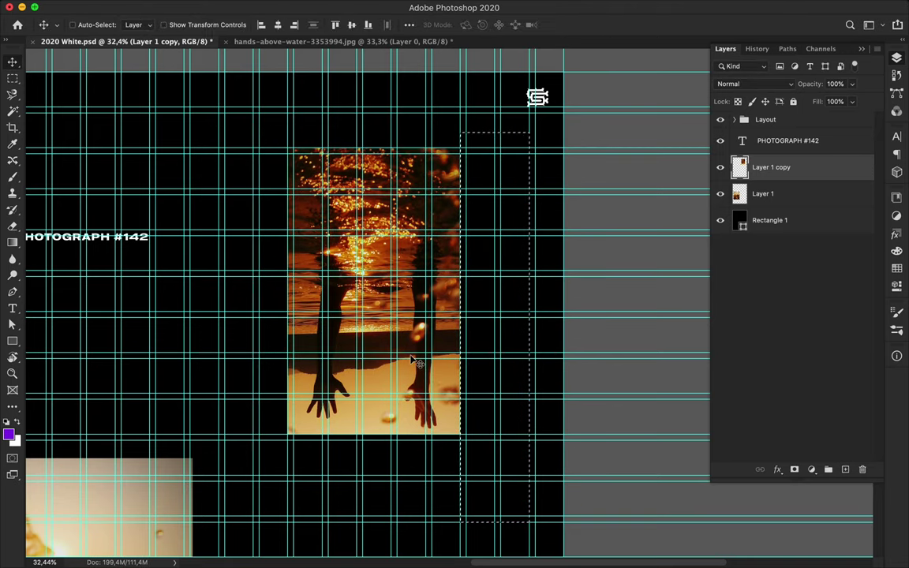
drag(403, 337, 475, 345)
- Duplicate the lower-left hands photo to the right and rotate the copy -90°
scroll(465, 371, down, 3)
scroll(465, 371, down, 2)
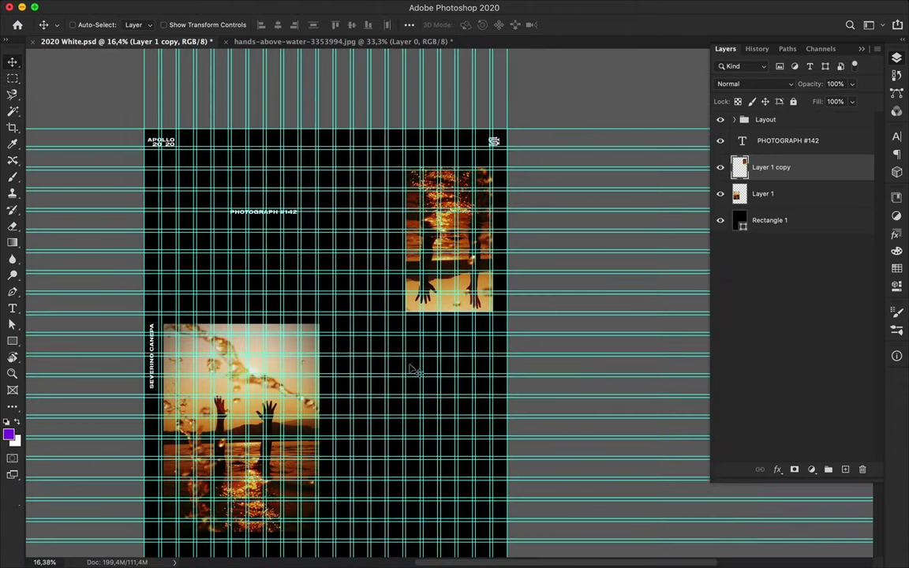
scroll(296, 324, down, 5)
ctrl+click(288, 316)
drag(288, 315, 495, 343)
key(ctrl+t)
drag(359, 272, 345, 464)
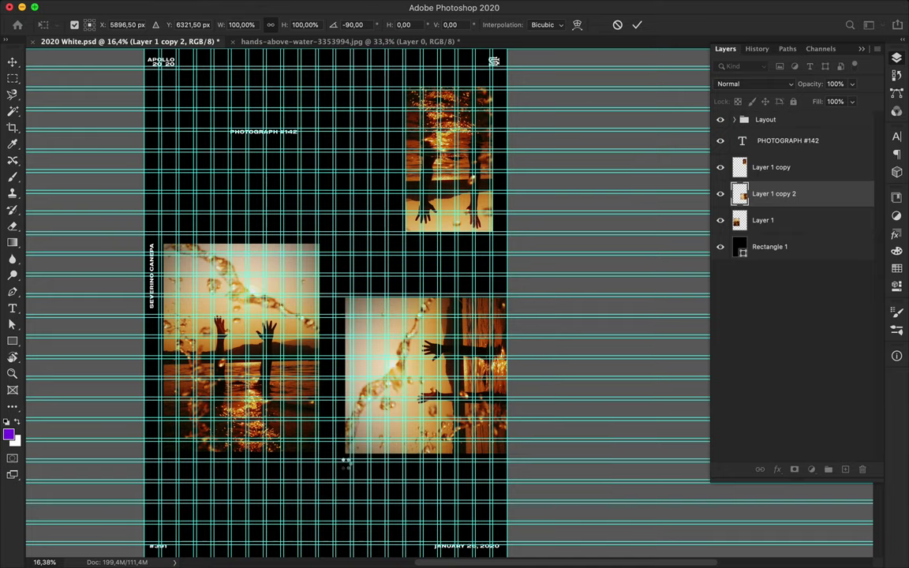
key(Return)
- Trim the left part of the rotated copy, move it to the right edge, and select the background rectangle
key(m)
key(Delete)
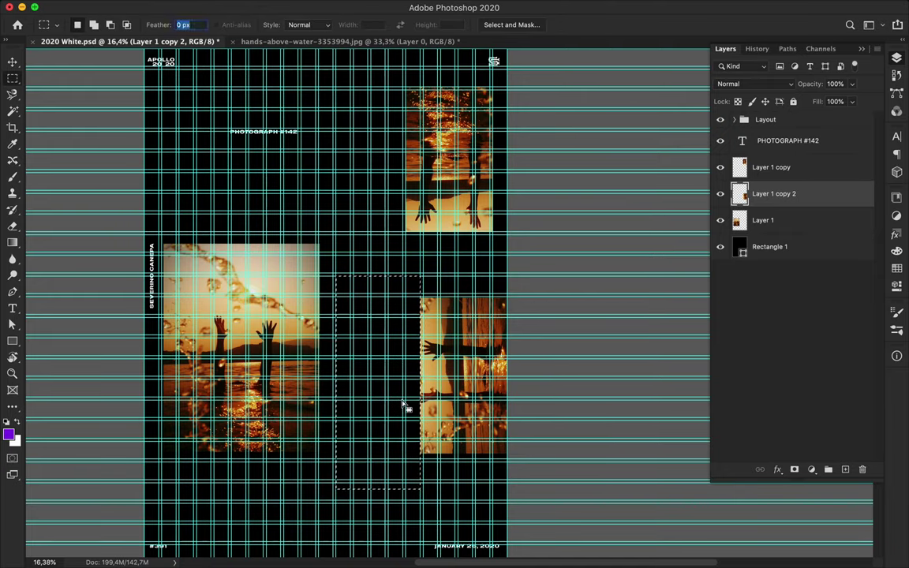
key(v)
drag(425, 371, 481, 370)
scroll(349, 324, up, 1)
scroll(349, 323, down, 1)
click(357, 344)
key(a)
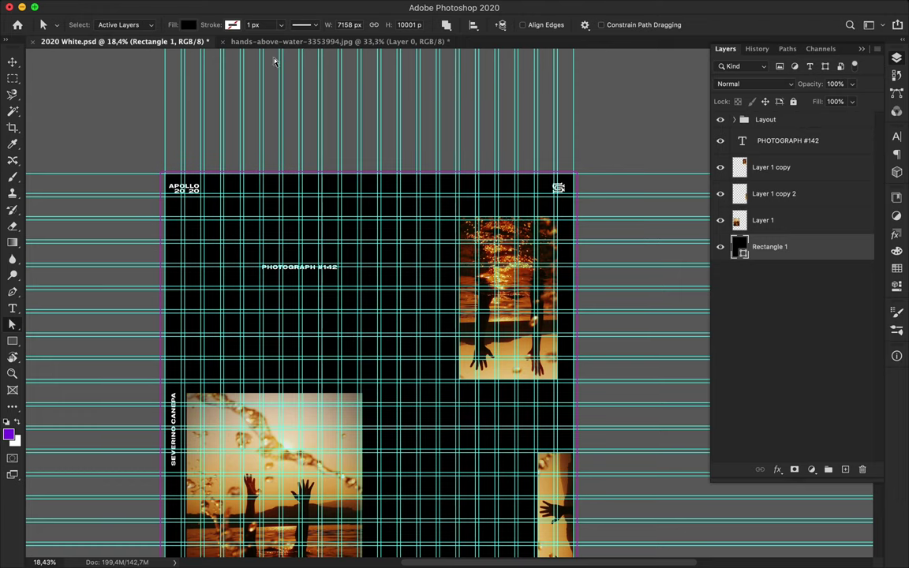
- Fill Rectangle 1 with #371a0c, hide the guides, and select the title layer
mouse_move(478, 314)
mouse_down()
mouse_move(485, 329)
mouse_move(503, 332)
mouse_move(533, 307)
mouse_up()
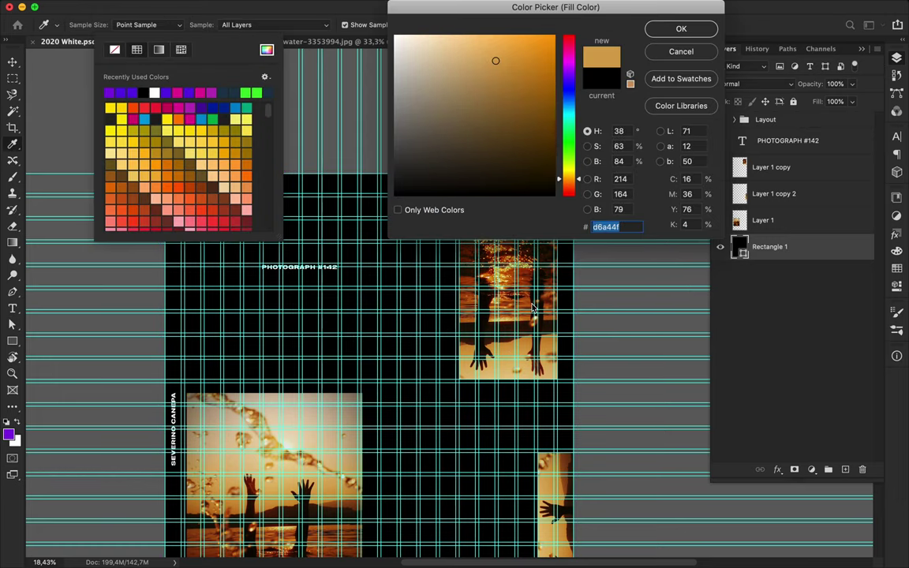
click(663, 24)
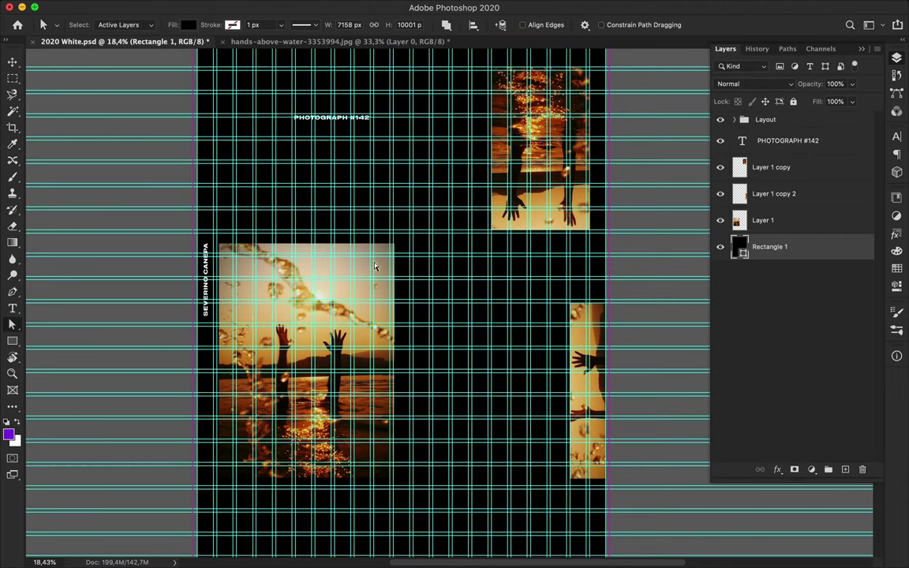
click(188, 25)
click(266, 50)
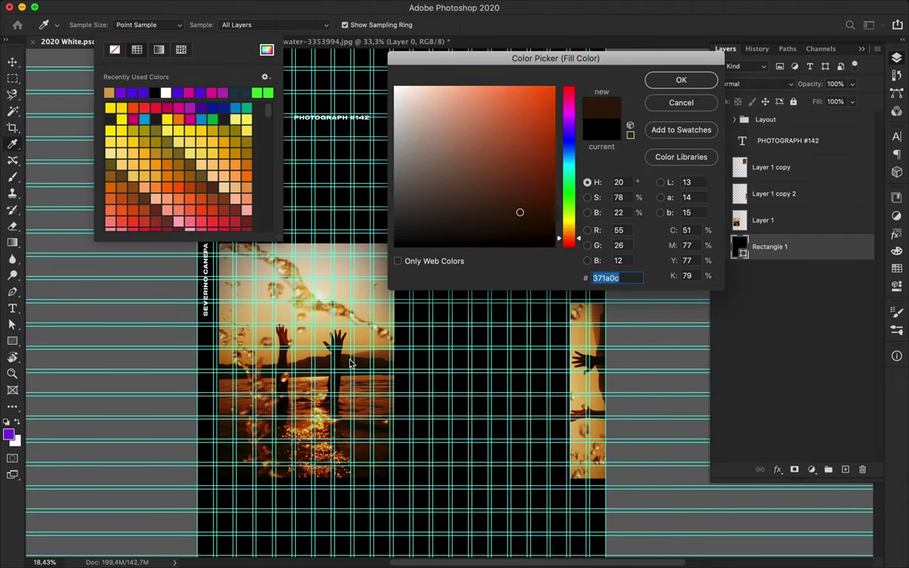
click(681, 80)
key(m)
key(ctrl+semicolon)
key(v)
scroll(456, 193, up, 3)
click(388, 168)
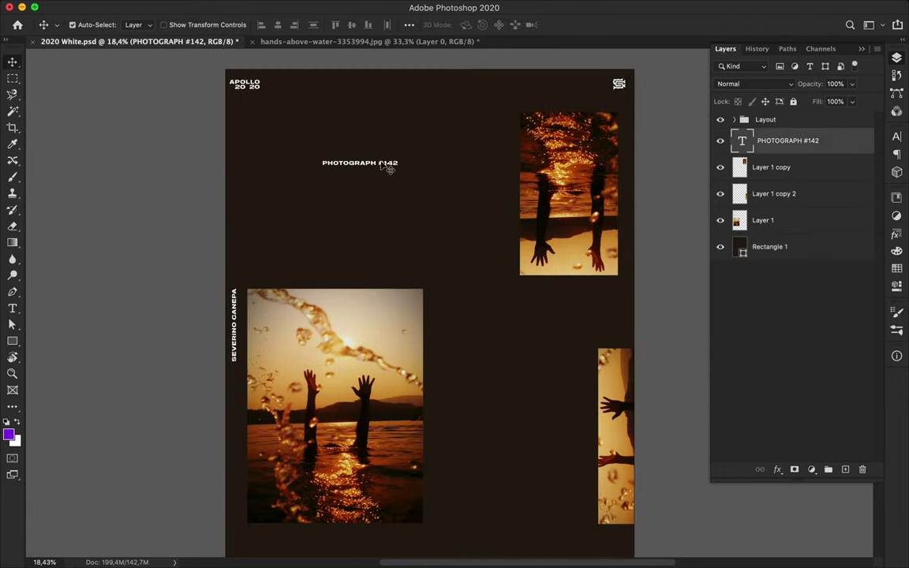
- Set the title font to Core Sans NR 63 Ex Bold
click(897, 138)
click(818, 148)
scroll(783, 394, down, 5)
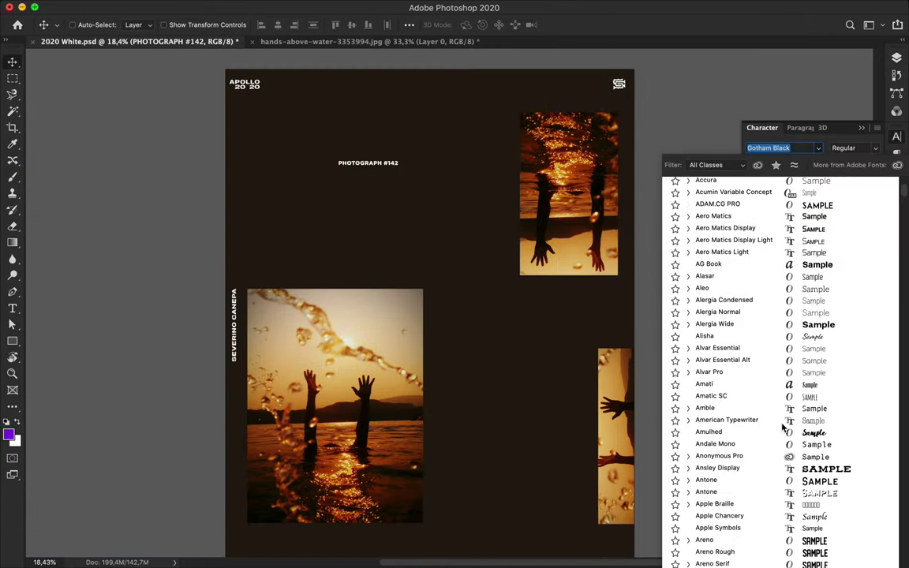
scroll(784, 427, down, 5)
scroll(783, 427, down, 2)
scroll(784, 428, down, 1)
scroll(781, 418, down, 5)
scroll(777, 403, down, 10)
scroll(774, 398, down, 15)
scroll(773, 398, down, 10)
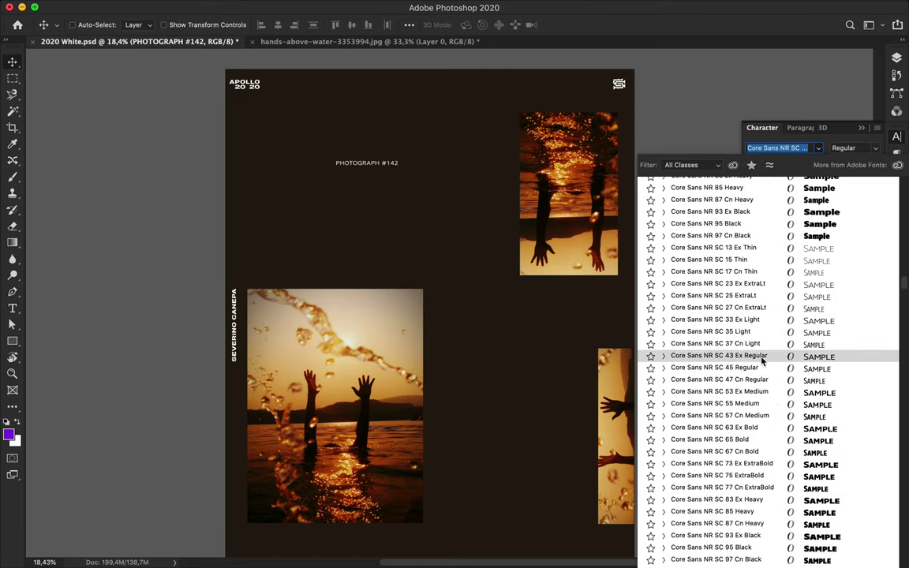
scroll(753, 292, up, 5)
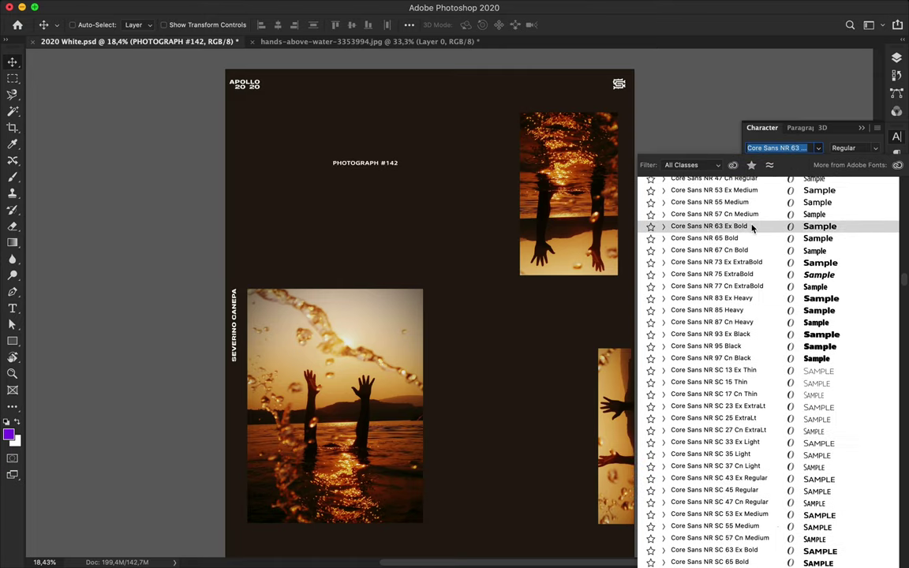
click(752, 227)
- Scale the title up to about 145 pt and move it right
scroll(353, 140, up, 2)
key(ctrl+t)
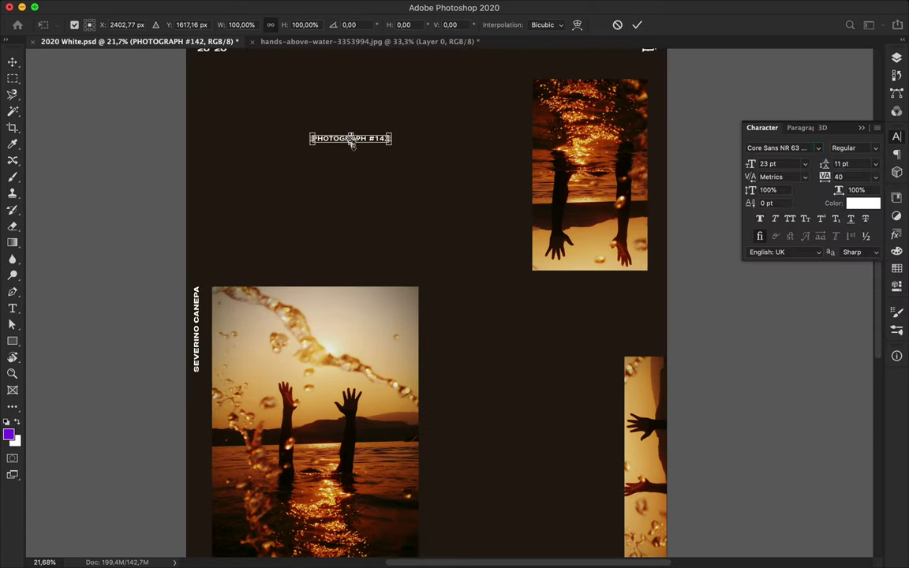
drag(352, 140, 348, 158)
key(Return)
drag(402, 174, 531, 118)
- Add a hyphen after PHOTO and break the title onto two lines
double_click(383, 134)
click(383, 134)
text(-)
key(Return)
key(ctrl+Return)
key(v)
- Left-align the title with 123 pt leading and 0 tracking
click(792, 127)
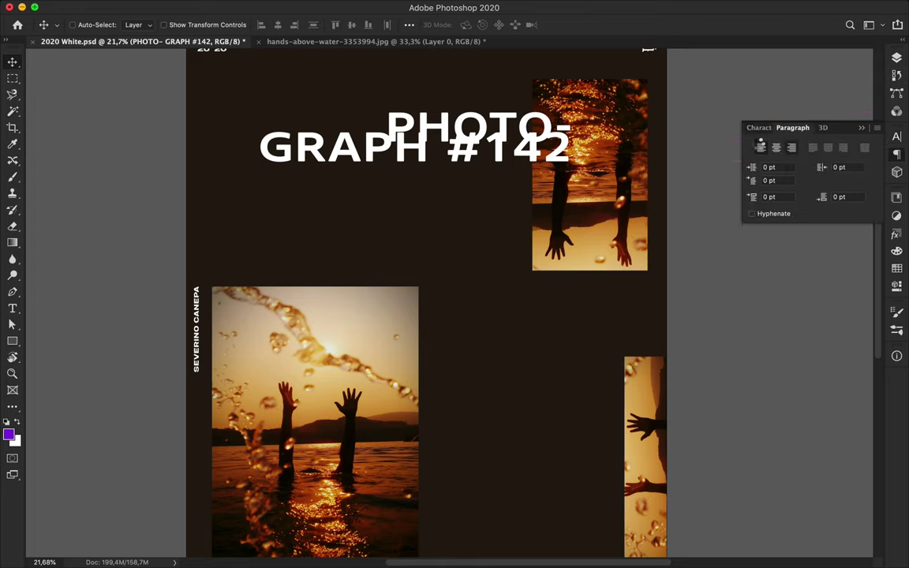
click(760, 146)
click(758, 127)
click(844, 163)
text(103)
key(Return)
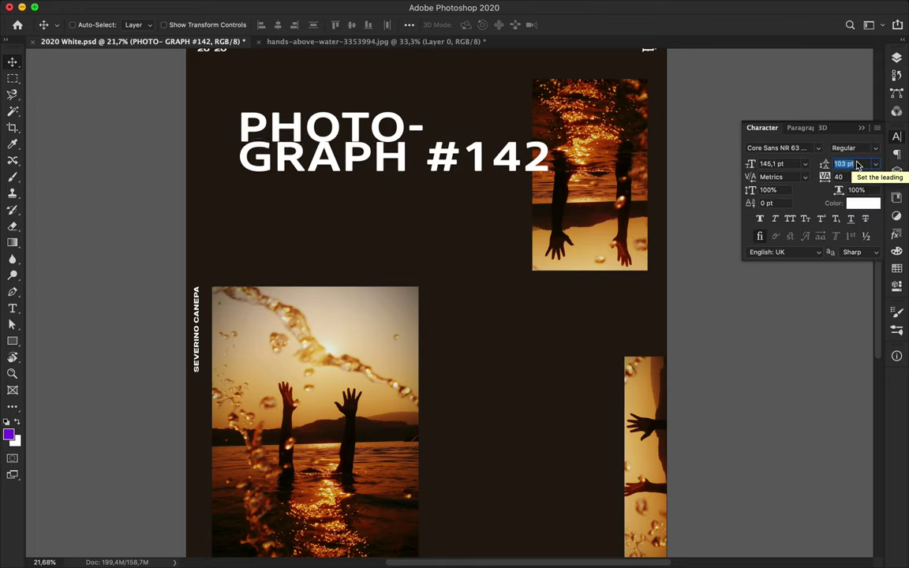
key(shift+Up)
key(shift+Up)
double_click(431, 168)
key(Escape)
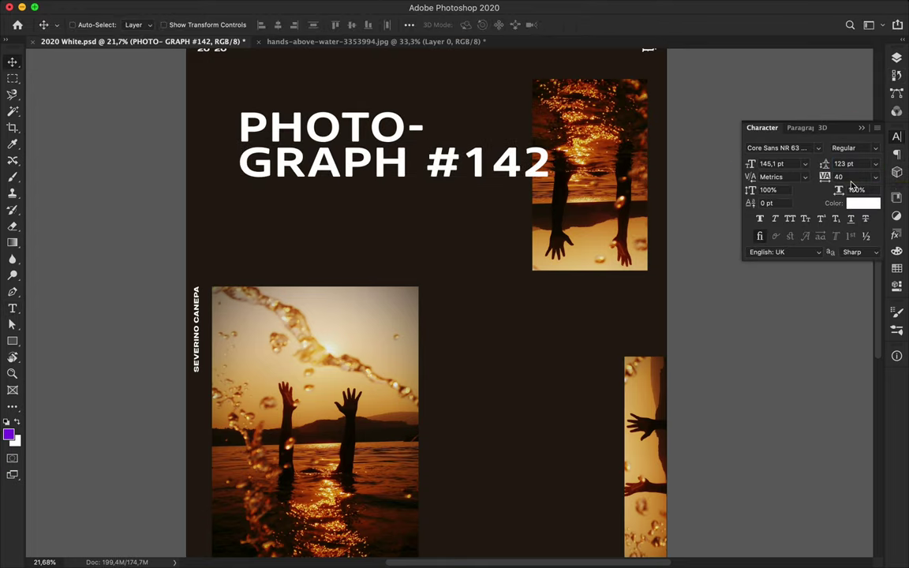
drag(825, 176, 789, 177)
- Delete #142 from the title text
double_click(419, 160)
drag(419, 160, 537, 166)
key(BackSpace)
key(Escape)
key(v)
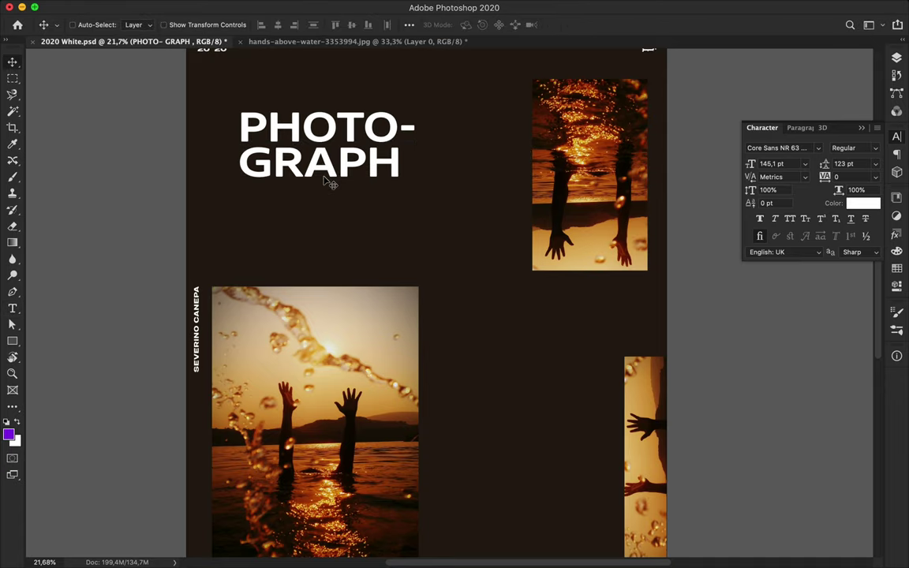
- Duplicate the title layer, change its text to #142, and place it lower right
drag(344, 173, 423, 253)
double_click(402, 241)
text(#142)
key(Escape)
drag(363, 203, 404, 231)
- Set the #142 text in Sanchez Regular
click(818, 147)
scroll(818, 295, down, 10)
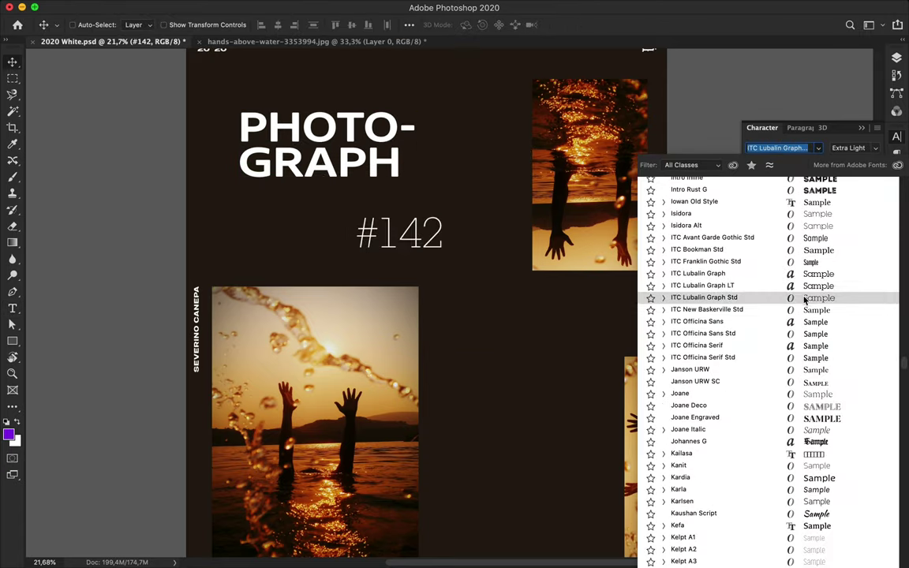
click(663, 273)
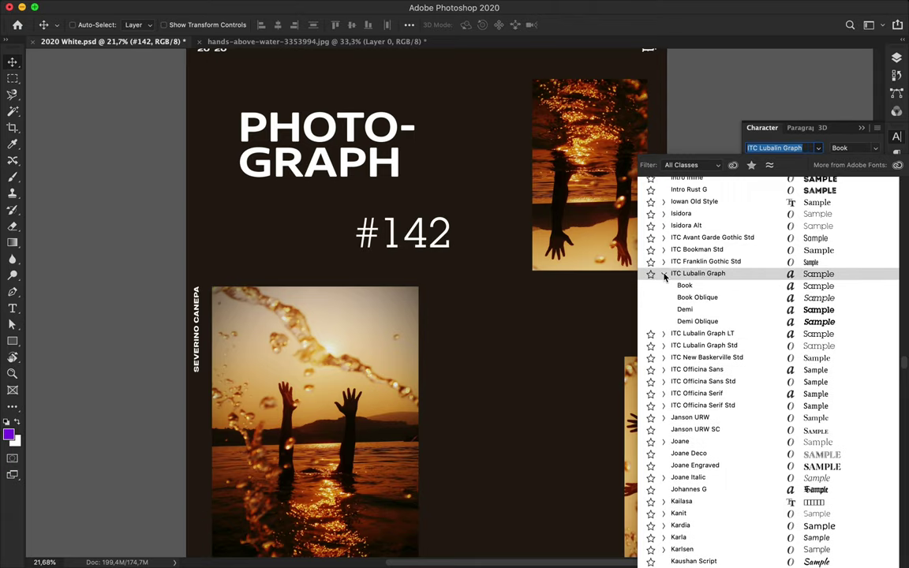
scroll(710, 361, down, 5)
text(Sanchez)
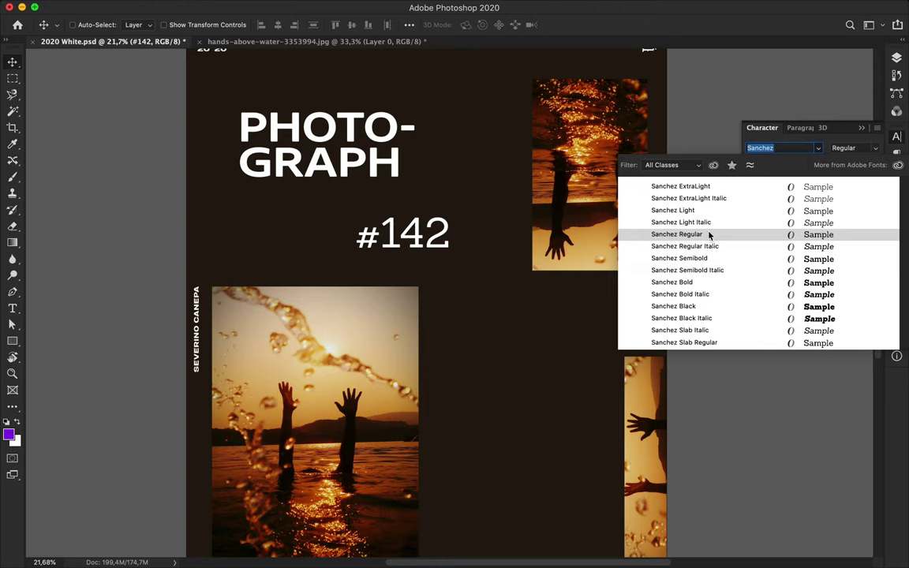
click(574, 227)
click(464, 186)
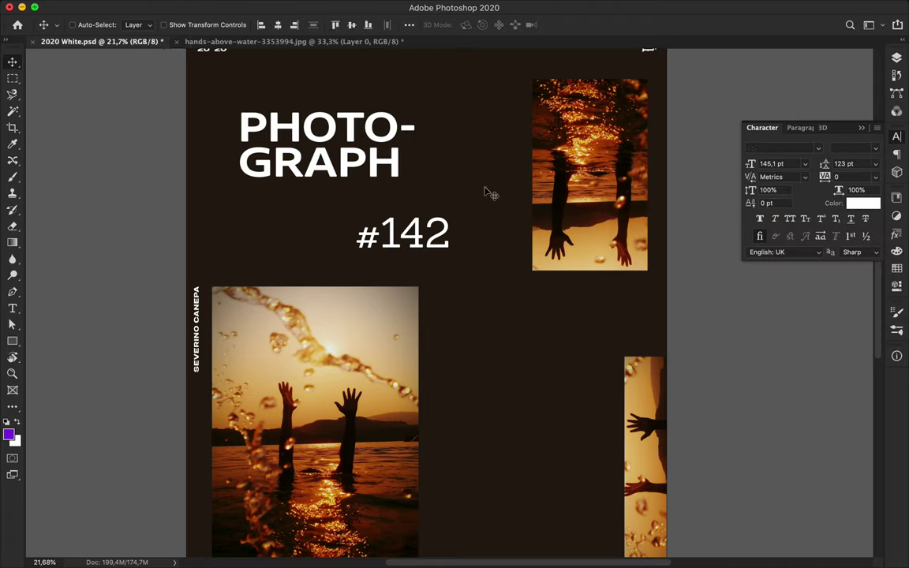
key(t)
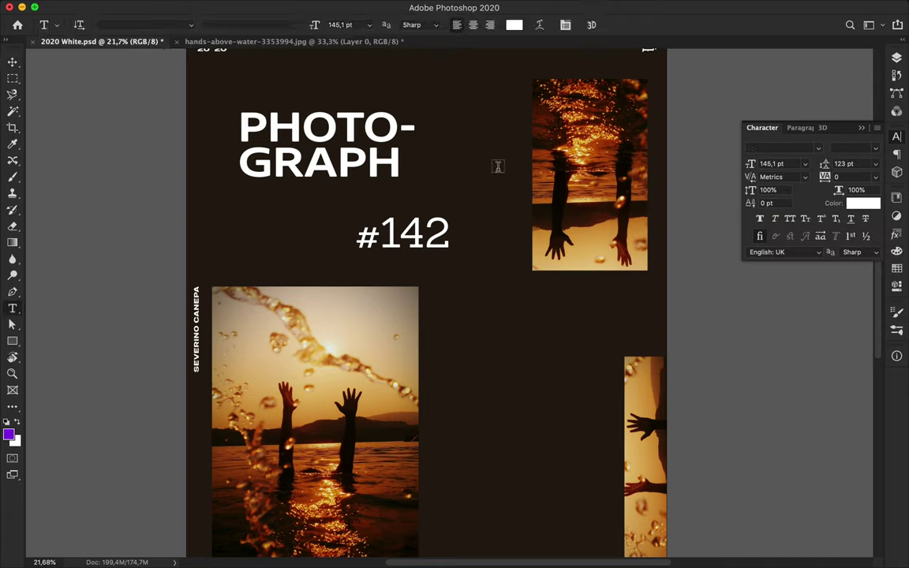
- Color the PHOTO-GRAPH title and #142 gold #d7a14b, eyedropper-sampled from the sunset photo
click(896, 58)
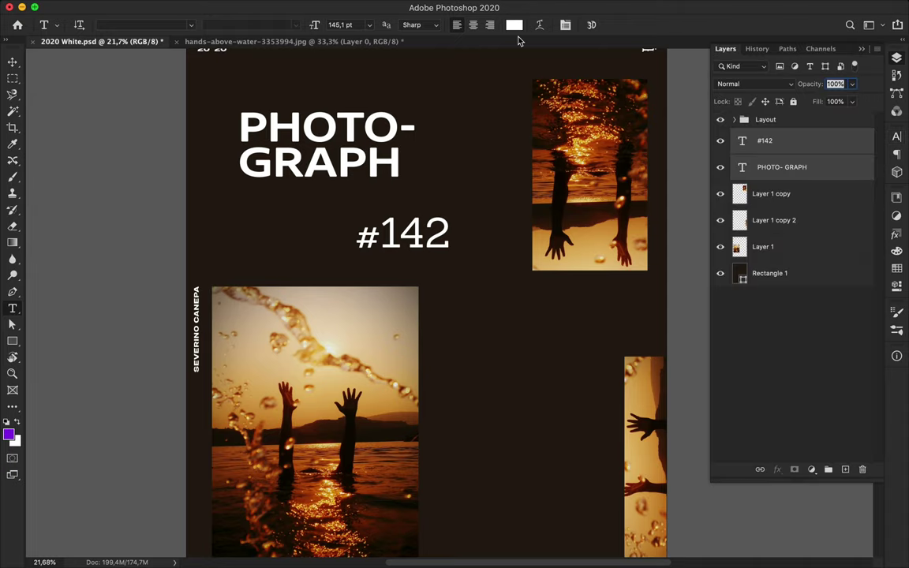
click(514, 24)
click(375, 395)
click(344, 381)
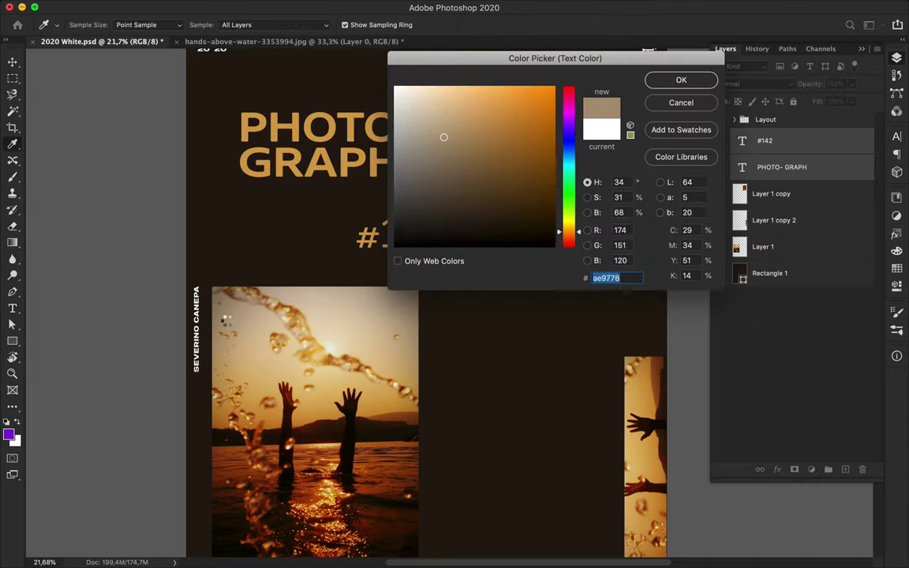
drag(225, 320, 370, 403)
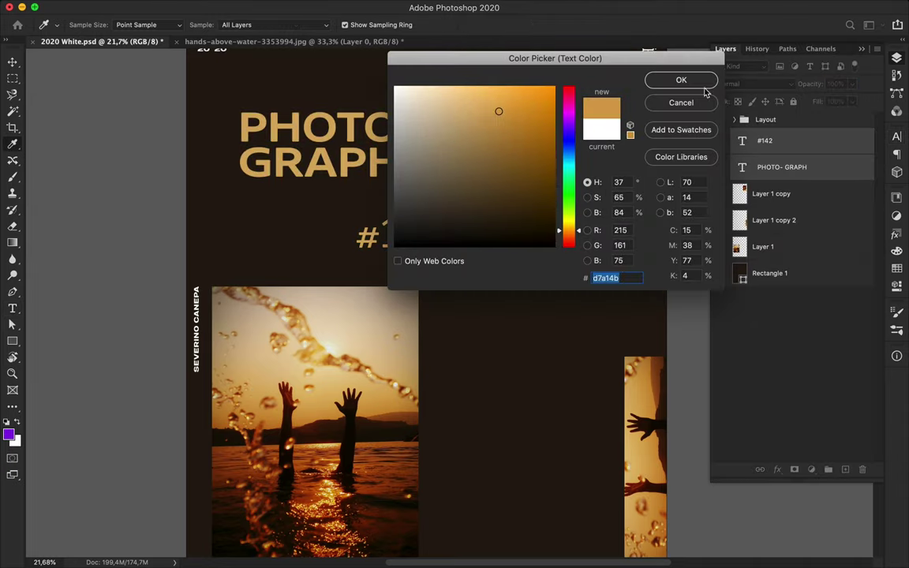
click(702, 83)
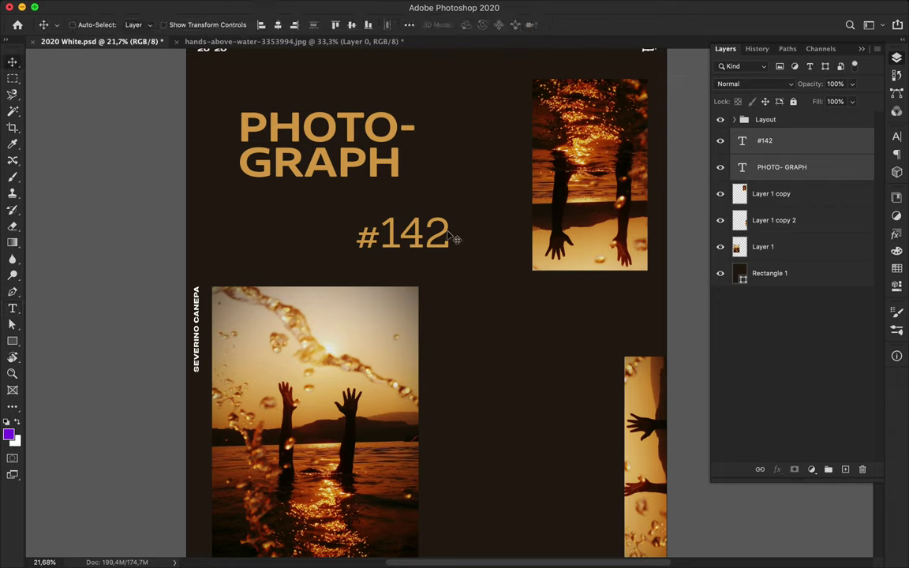
double_click(347, 135)
- Delete the TO- letters from the original title text
text(-)
drag(348, 134, 436, 136)
key(BackSpace)
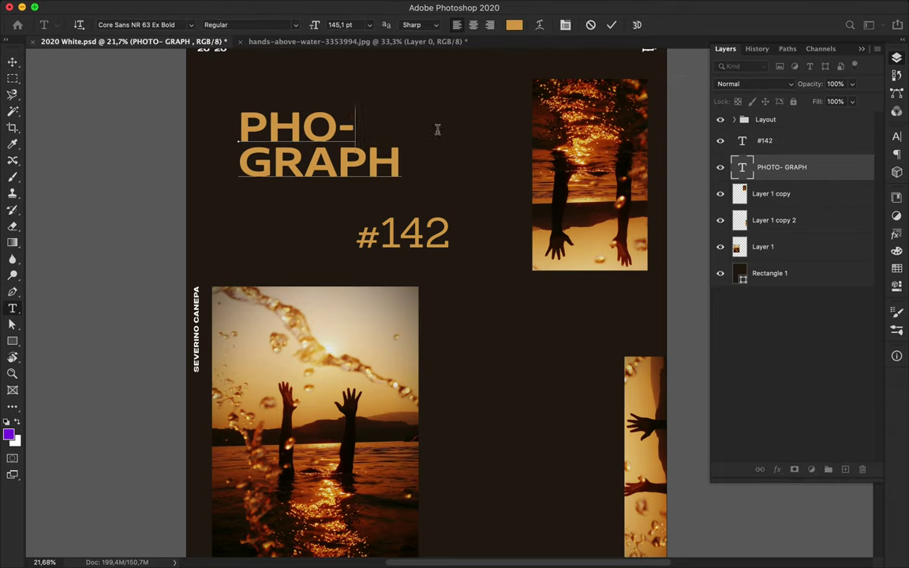
key(ctrl+Return)
- Change the duplicated title layer's text to TO-
drag(308, 161, 308, 249)
double_click(307, 248)
text(TO-)
key(ctrl+Return)
- Trim the original title to PHO- and move TO- up beneath it
double_click(306, 163)
key(BackSpace)
key(ctrl+Return)
drag(276, 220, 312, 168)
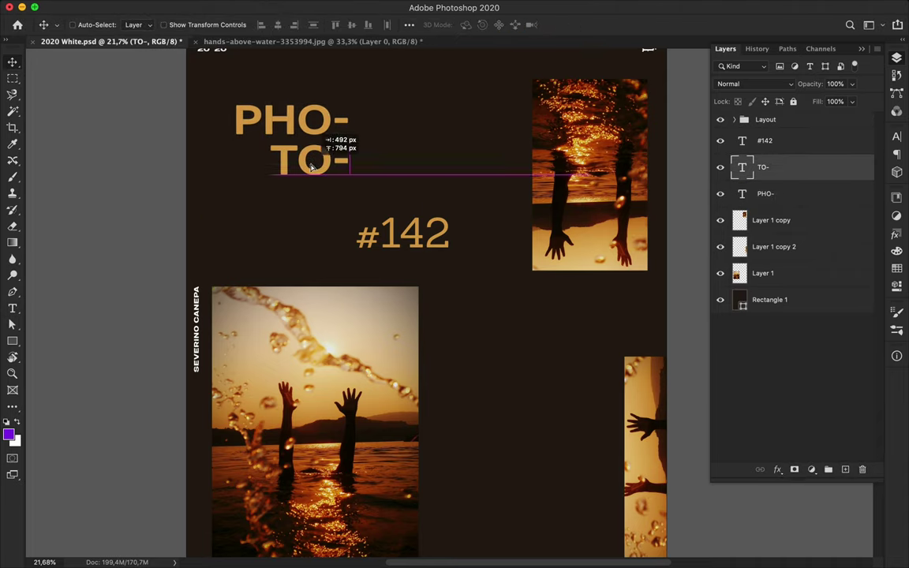
- Copy TO- onto a new line, retype it as GRAPH, and shift TO- right under PHO-
click(391, 229)
drag(338, 195, 315, 205)
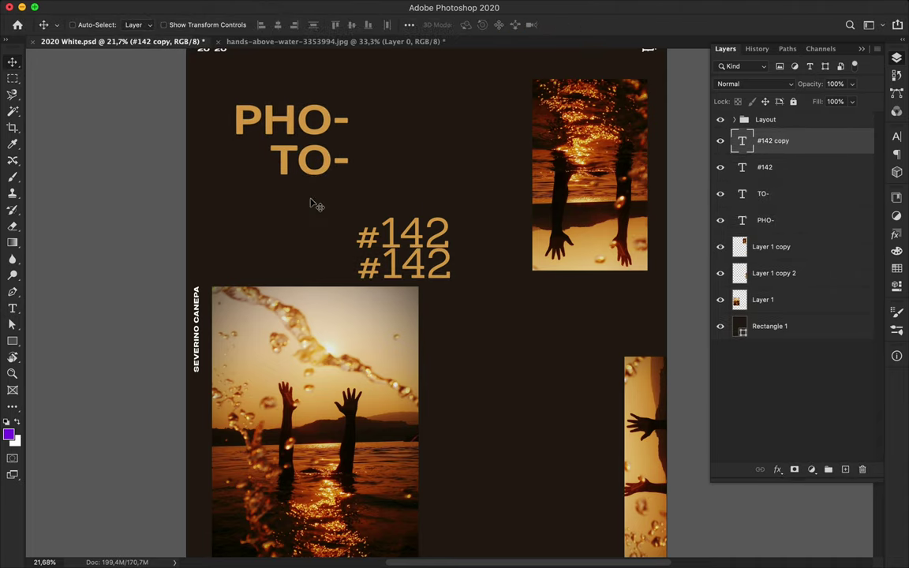
key(ctrl+z)
mouse_move(284, 166)
mouse_down()
mouse_move(304, 208)
mouse_move(474, 298)
mouse_up()
double_click(308, 201)
text(GRAPH)
key(ctrl+Return)
drag(335, 168, 426, 168)
- Enlarge #142 to about 272%, rotate it −90° vertical, and place it by the right photo strip
drag(403, 233, 473, 362)
scroll(484, 374, down, 3)
key(ctrl+t)
drag(508, 324, 604, 373)
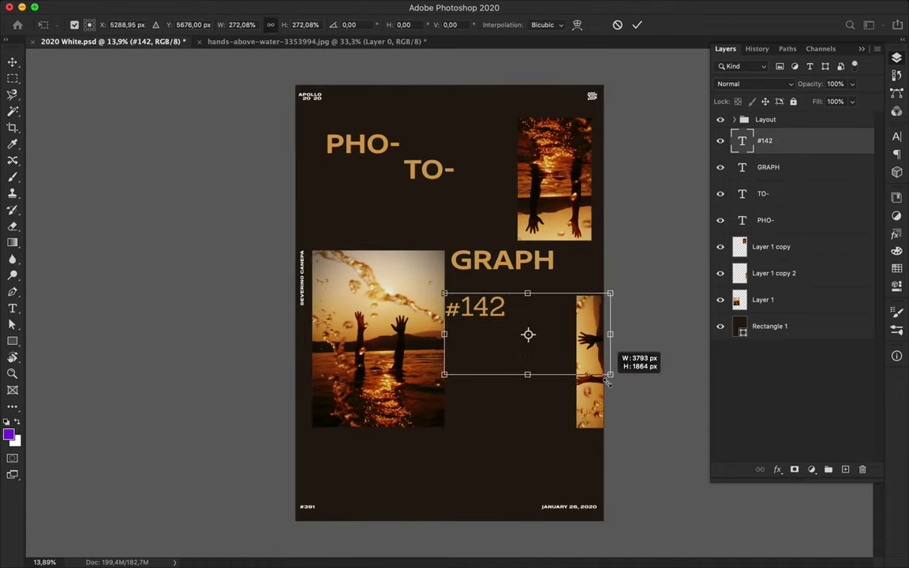
drag(615, 300, 523, 207)
key(Return)
drag(529, 302, 568, 335)
drag(789, 141, 822, 287)
mouse_move(544, 347)
mouse_down()
mouse_move(558, 347)
mouse_move(559, 338)
mouse_up()
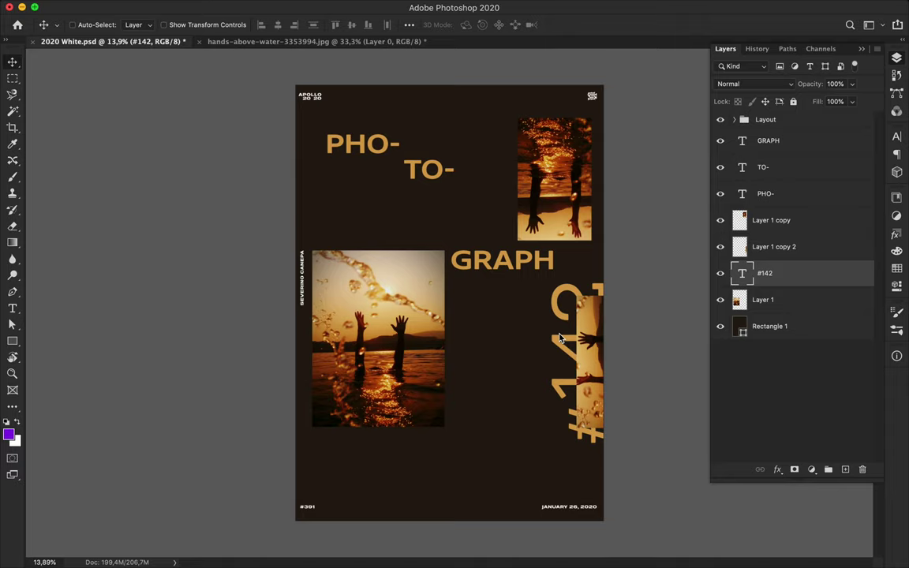
- Set the title lines' letter spacing (tracking) to 360
click(524, 266)
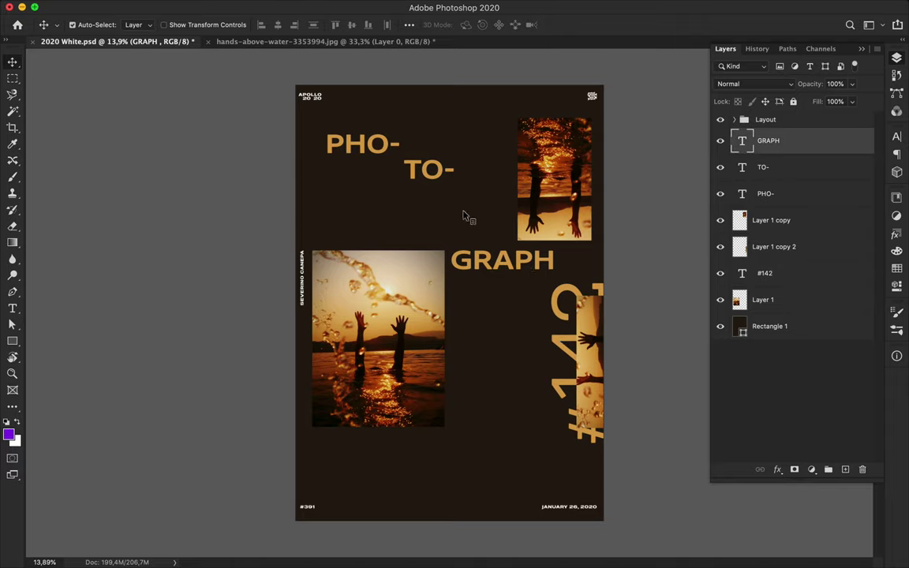
shift+click(355, 157)
click(896, 137)
click(856, 177)
text(360)
key(Return)
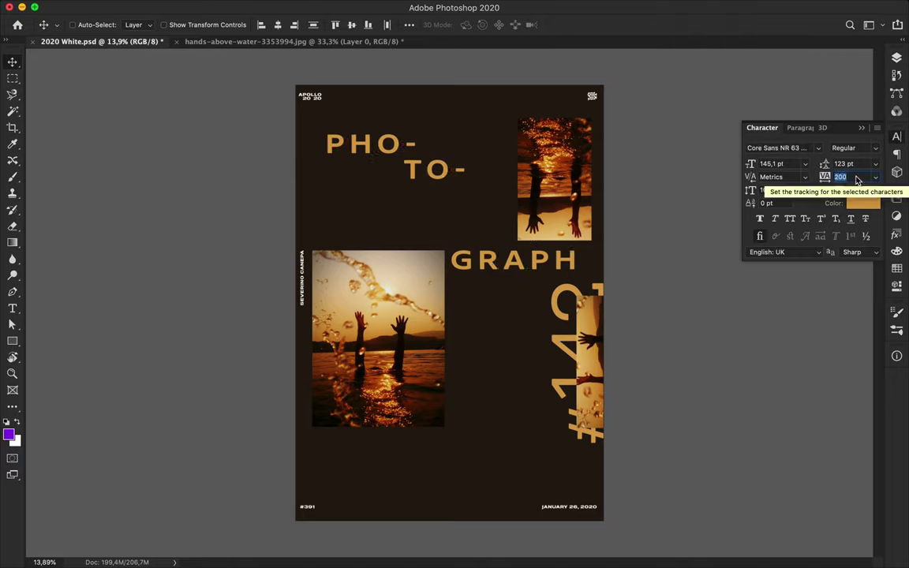
ctrl+click(446, 178)
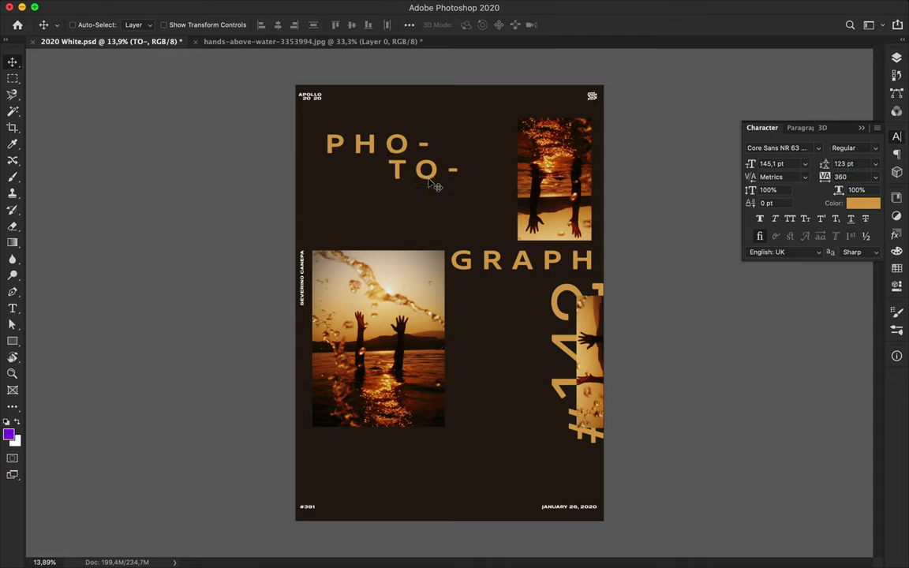
- Shrink #142 slightly and move it left against the photo strip
ctrl+click(580, 355)
key(ctrl+t)
drag(625, 280, 618, 296)
drag(581, 434, 581, 426)
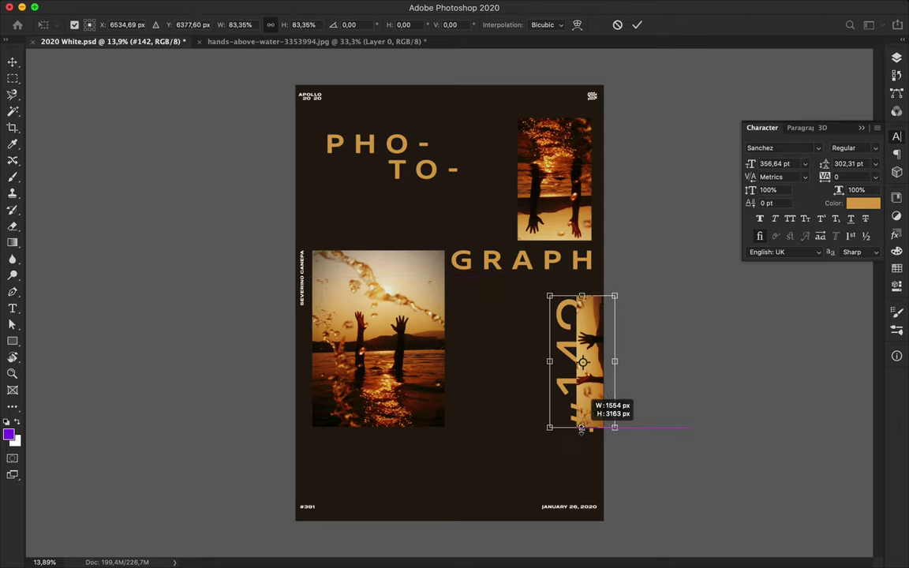
key(Return)
drag(567, 383, 552, 383)
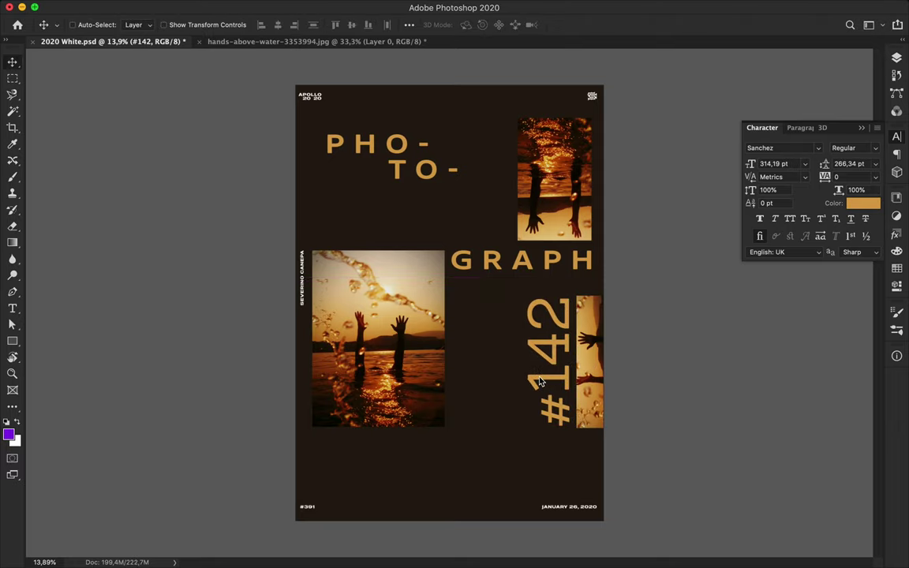
- Stretch #142 a little taller and fit the whole poster in view
key(ctrl+t)
drag(556, 289, 543, 290)
key(ctrl+plus)
key(Return)
key(ctrl+minus)
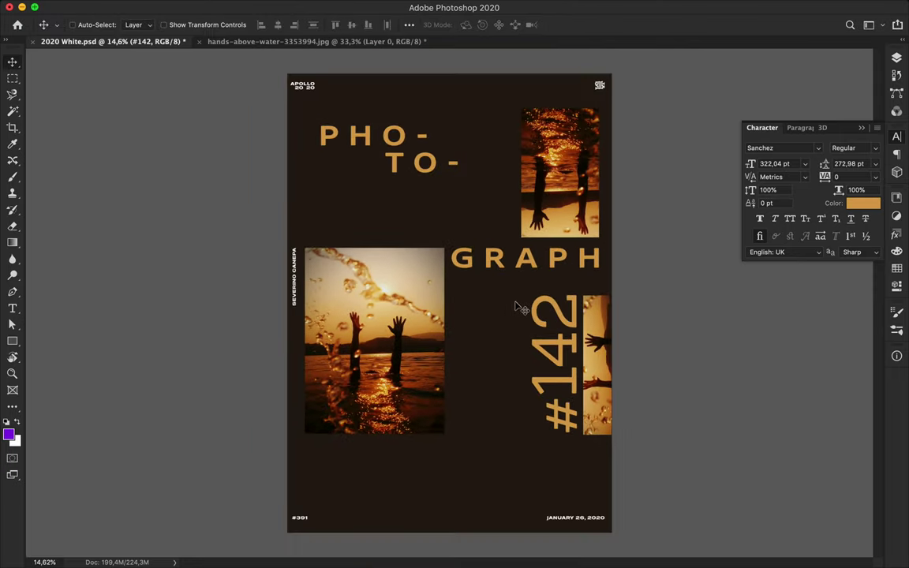
click(896, 58)
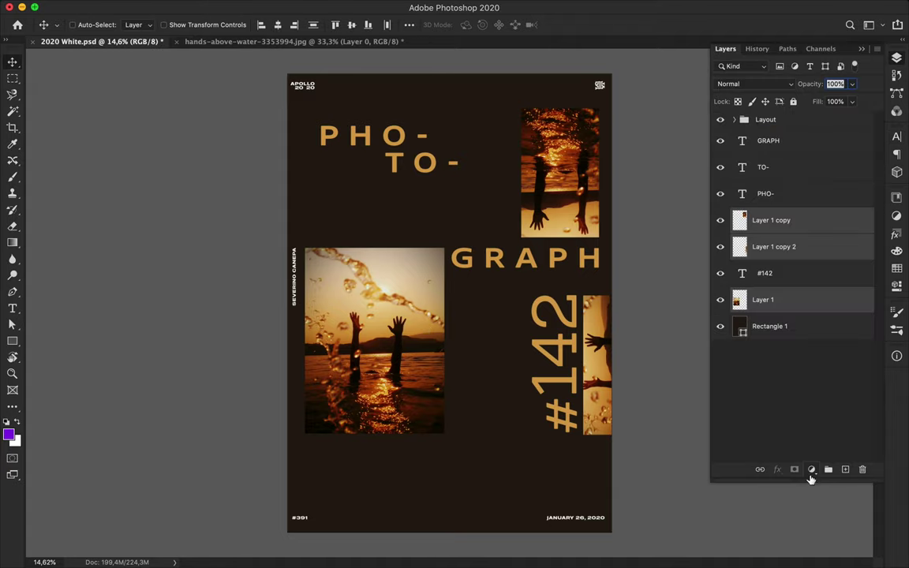
click(794, 468)
click(832, 545)
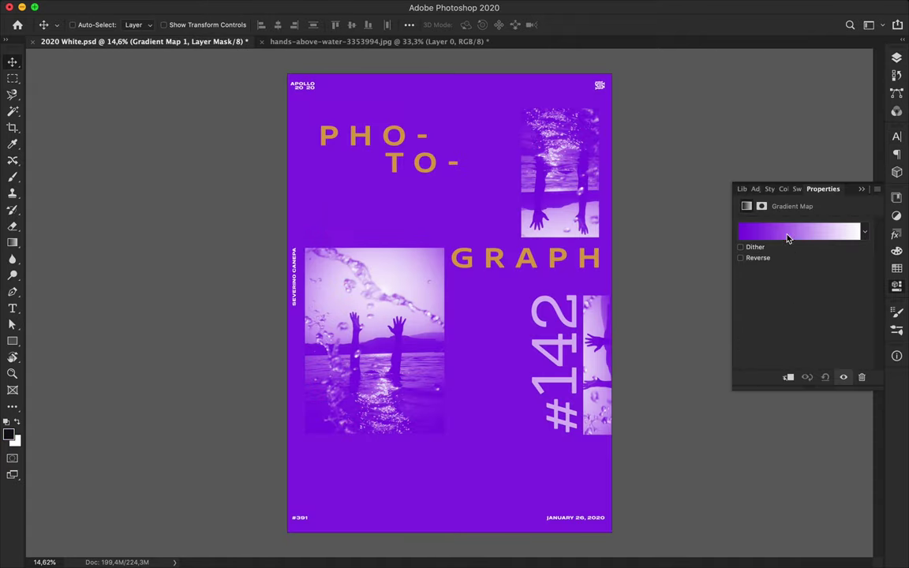
click(787, 239)
double_click(602, 308)
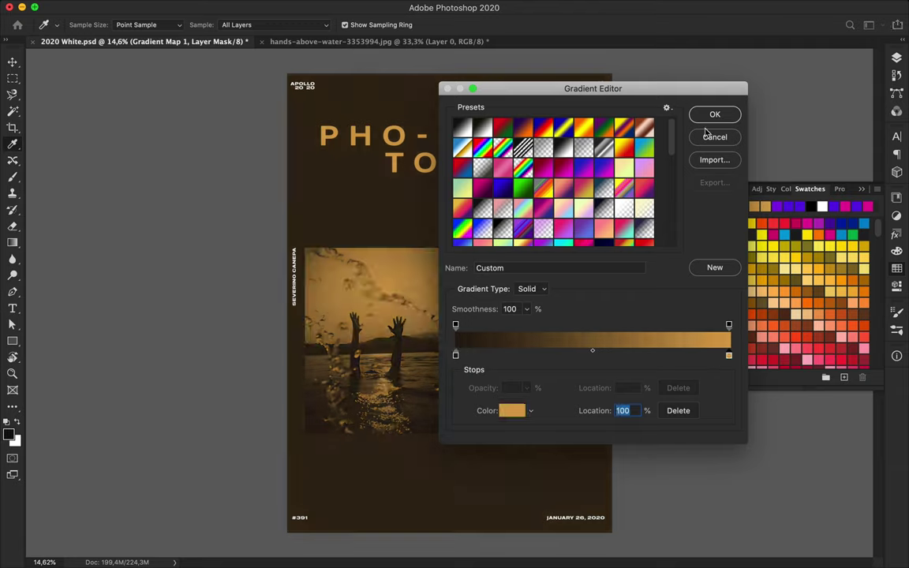
click(897, 57)
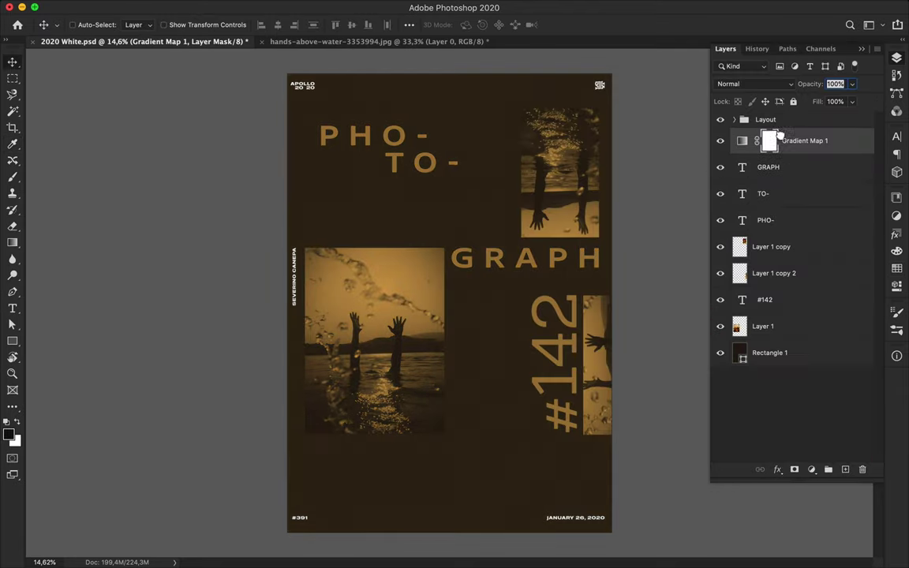
drag(798, 142, 805, 229)
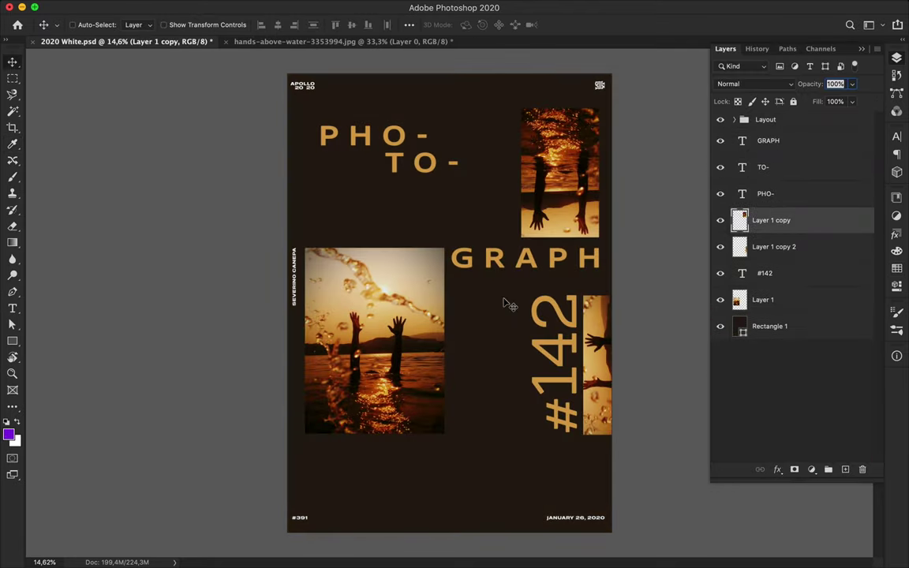
- Switch the #142 numerals to the ExtraLight font weight
click(389, 140)
click(556, 331)
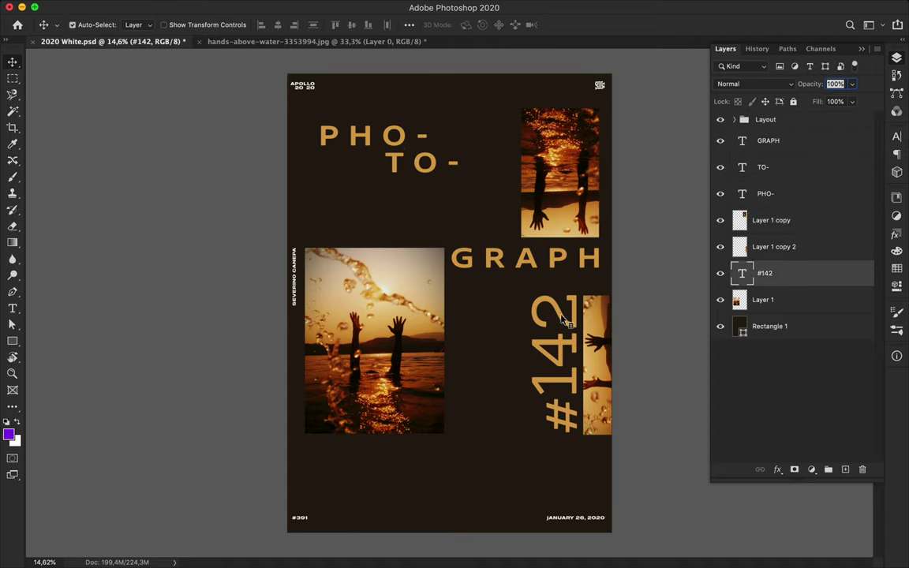
click(897, 136)
click(856, 148)
key(Up)
key(Up)
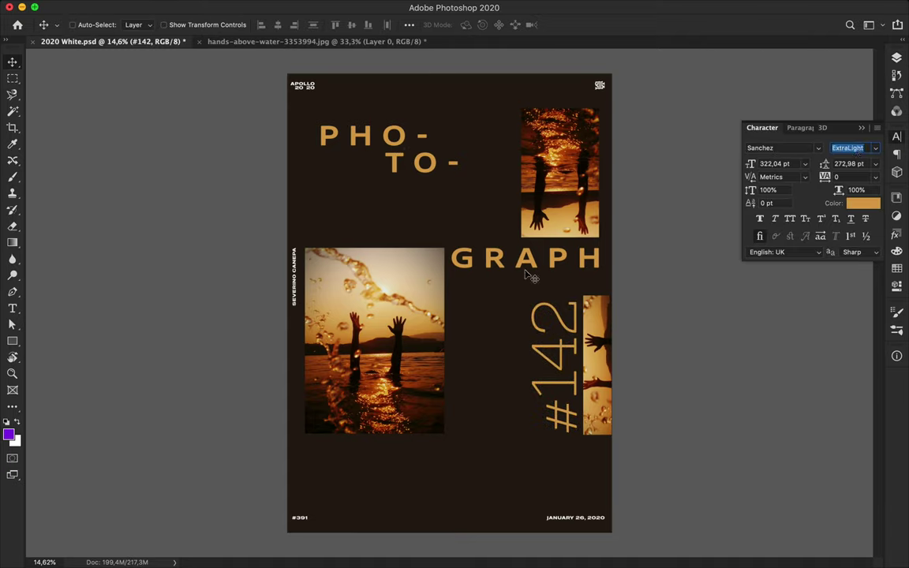
- Set the title in Core Sans NR 53 Ex Medium, reduce its tracking, and nudge the right photo strip down
super+click(419, 174)
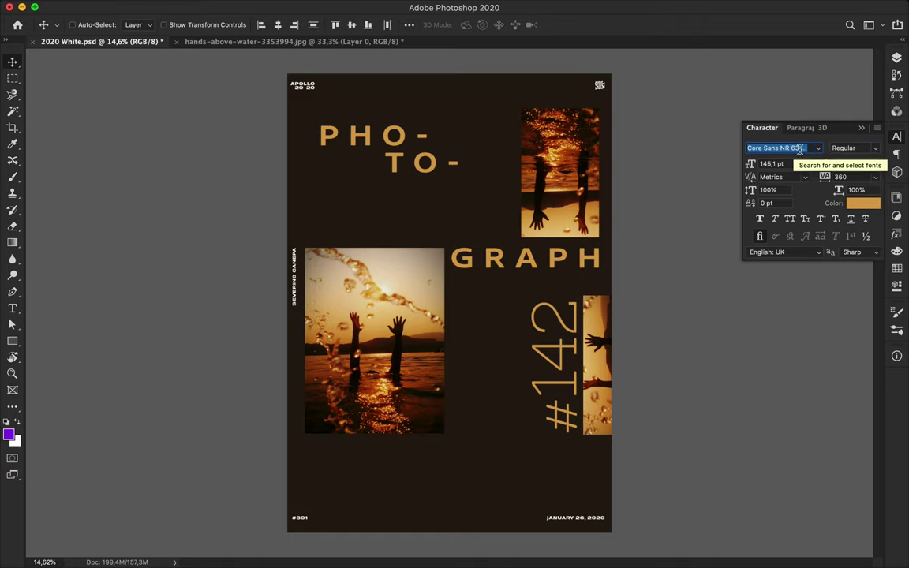
click(799, 148)
scroll(779, 315, down, 10)
scroll(779, 316, down, 5)
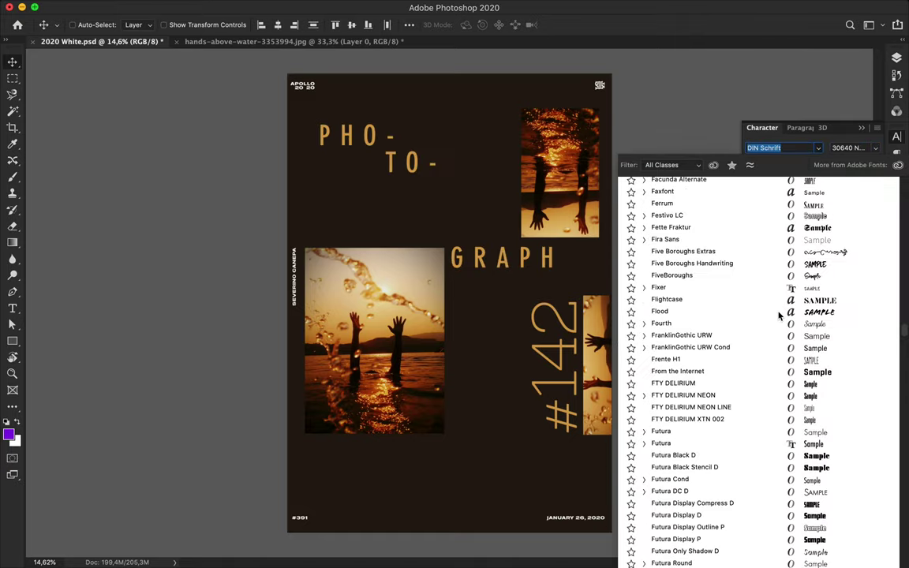
scroll(779, 316, up, 5)
scroll(779, 315, up, 5)
scroll(779, 315, up, 3)
scroll(779, 316, up, 5)
scroll(779, 315, up, 4)
scroll(778, 315, up, 2)
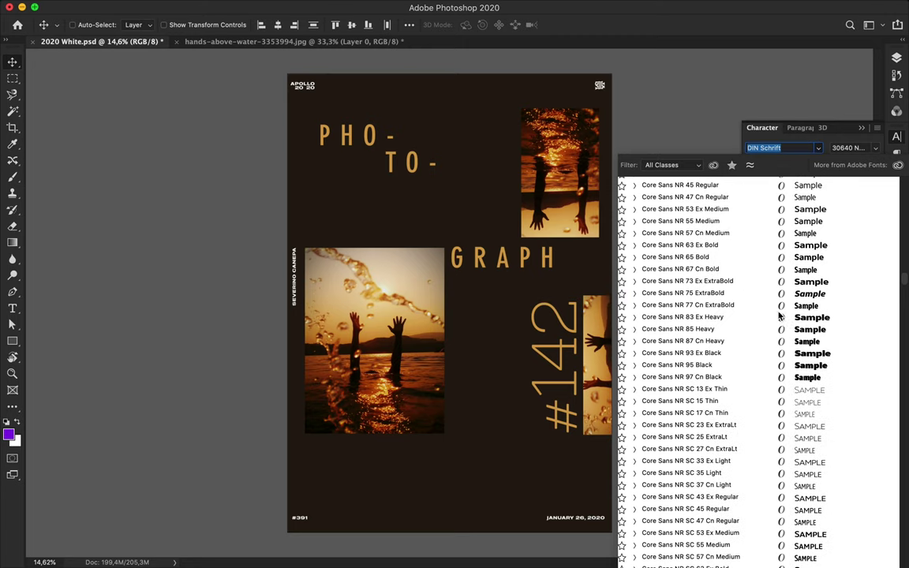
click(758, 210)
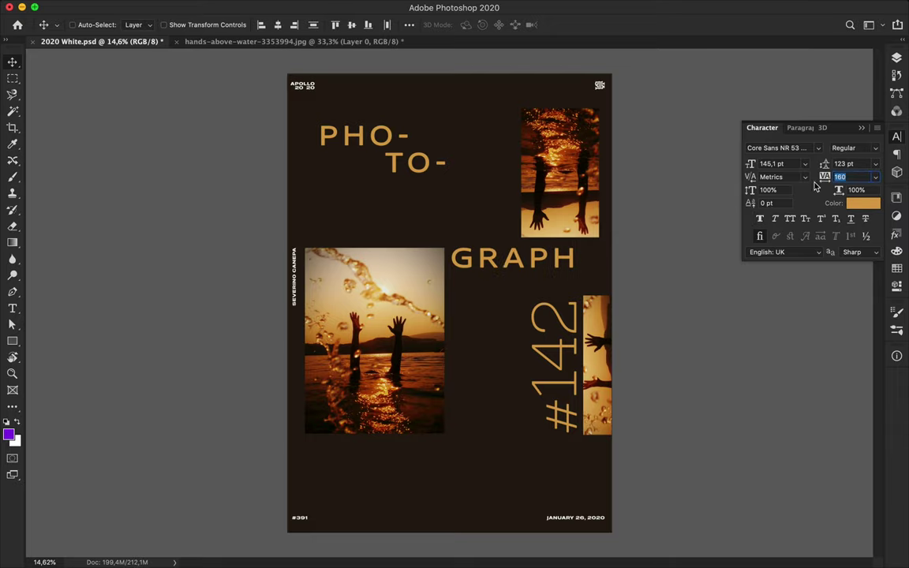
key(Down)
key(Down)
key(Down)
key(Down)
key(Down)
key(Down)
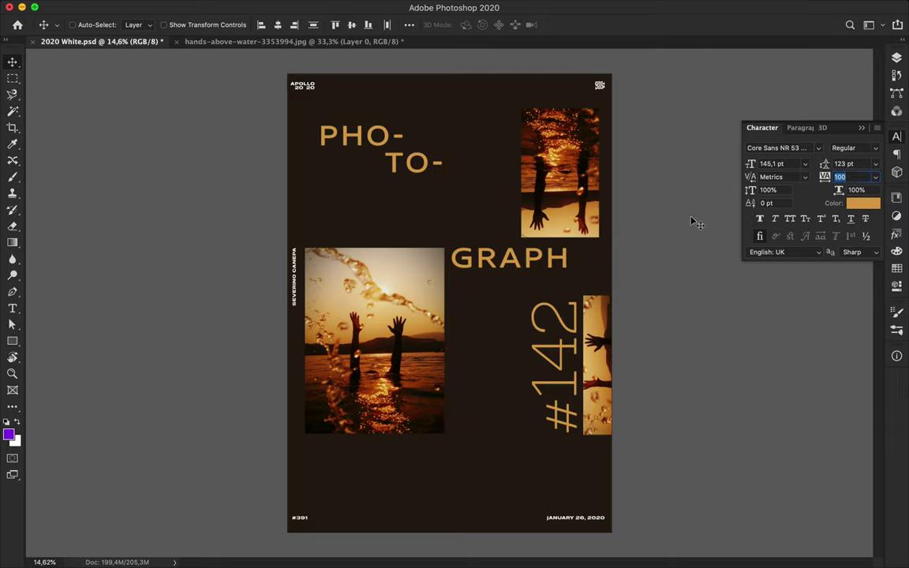
drag(611, 378, 597, 384)
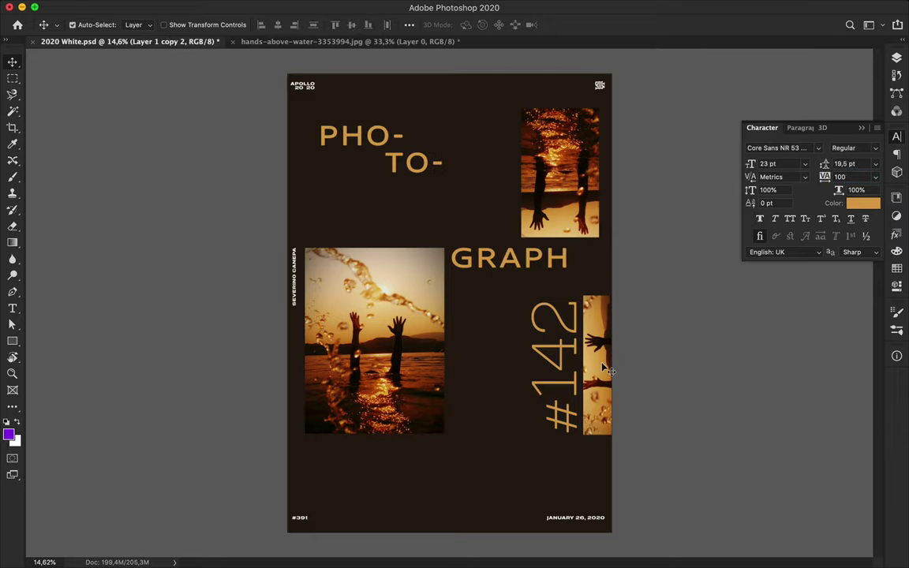
- Nudge #142 into place, move GRAPH right and lower, and raise the left hands photo
key(m)
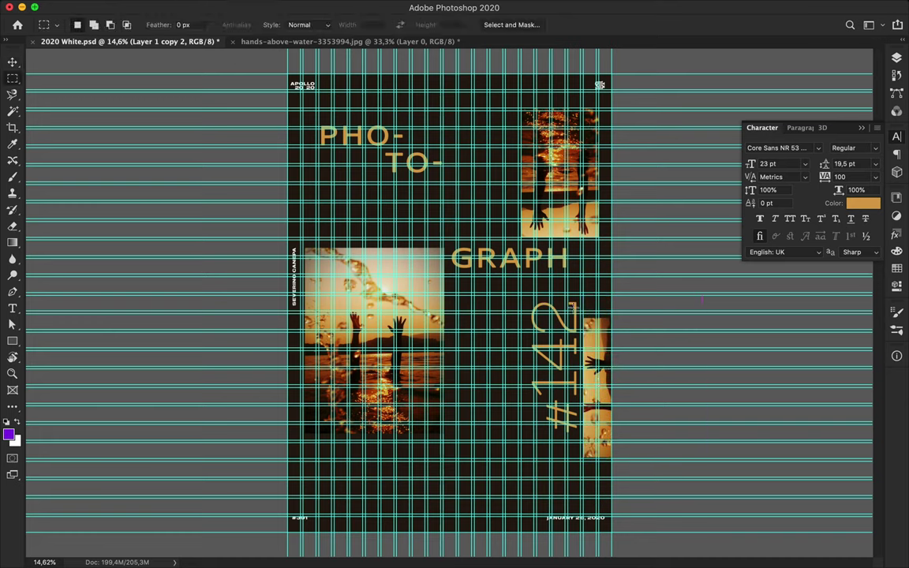
key(v)
drag(572, 343, 574, 360)
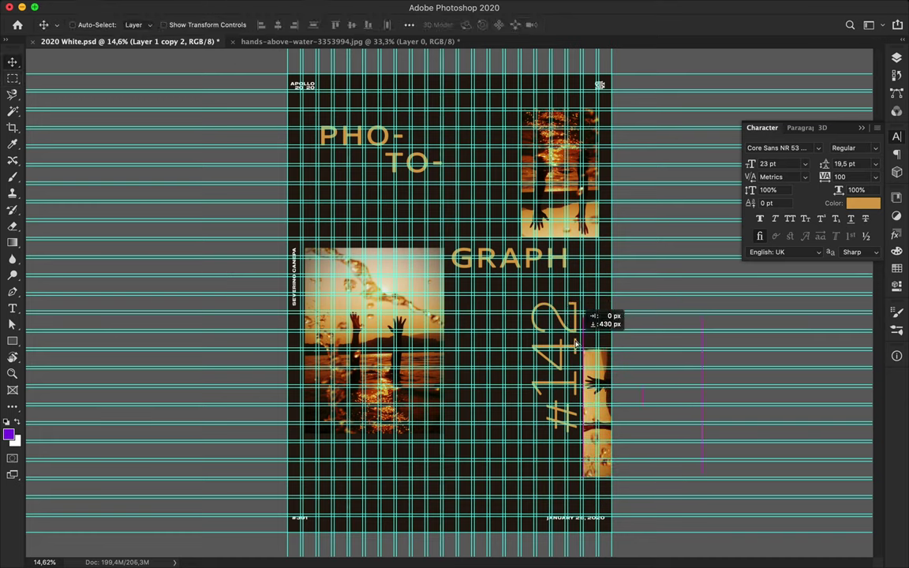
key(ctrl+semicolon)
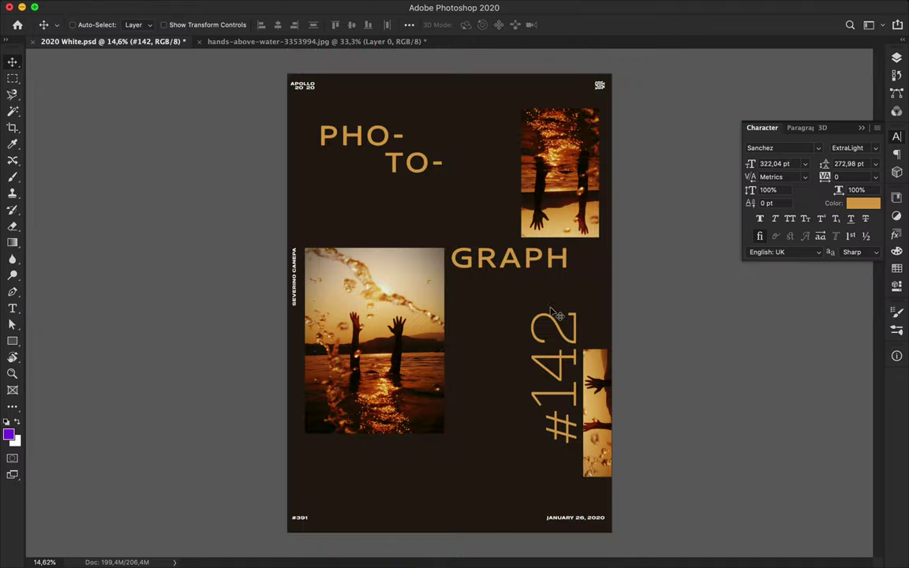
drag(518, 266, 550, 295)
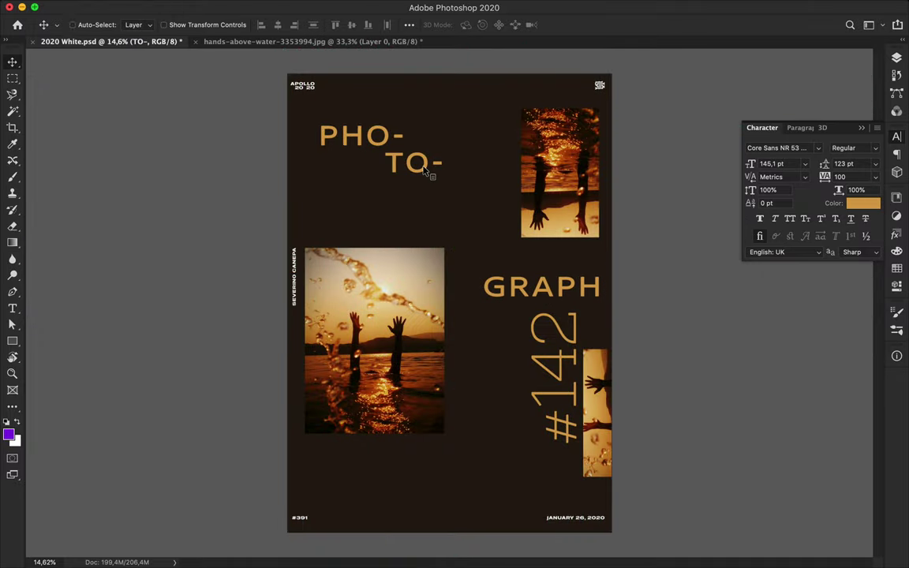
key(ctrl+semicolon)
scroll(418, 285, up, 3)
drag(300, 251, 299, 213)
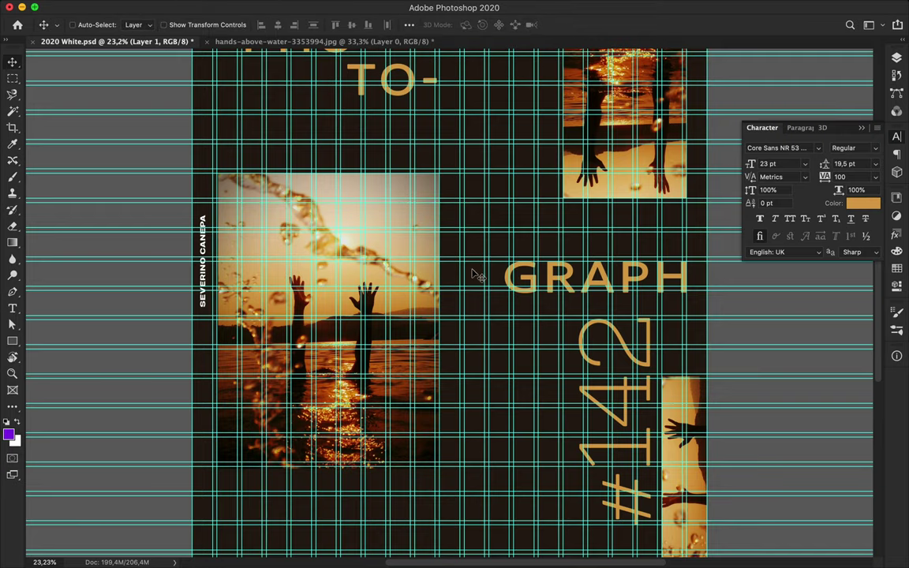
key(ctrl+semicolon)
scroll(476, 275, down, 2)
- Change the background rectangle's fill colour to #0f0c03
key(a)
click(179, 24)
click(266, 50)
click(295, 415)
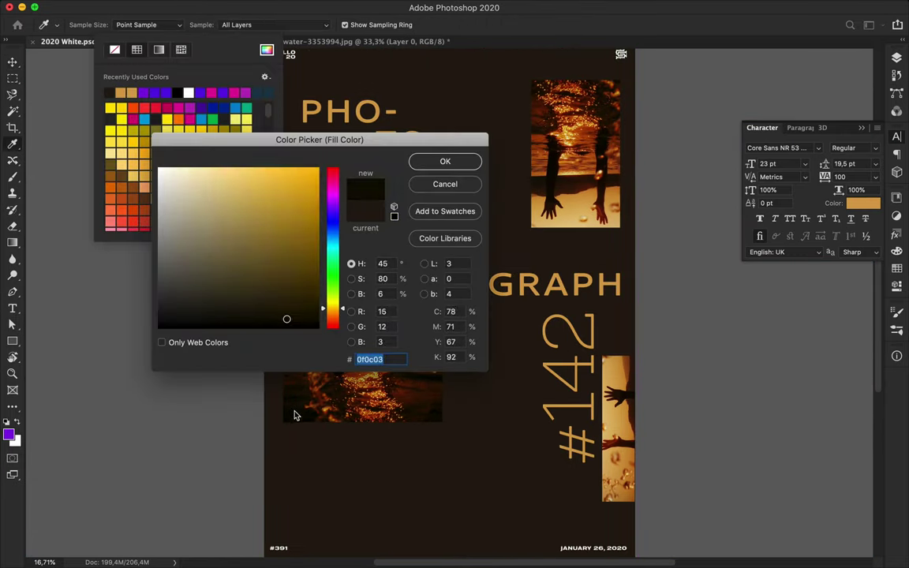
click(444, 162)
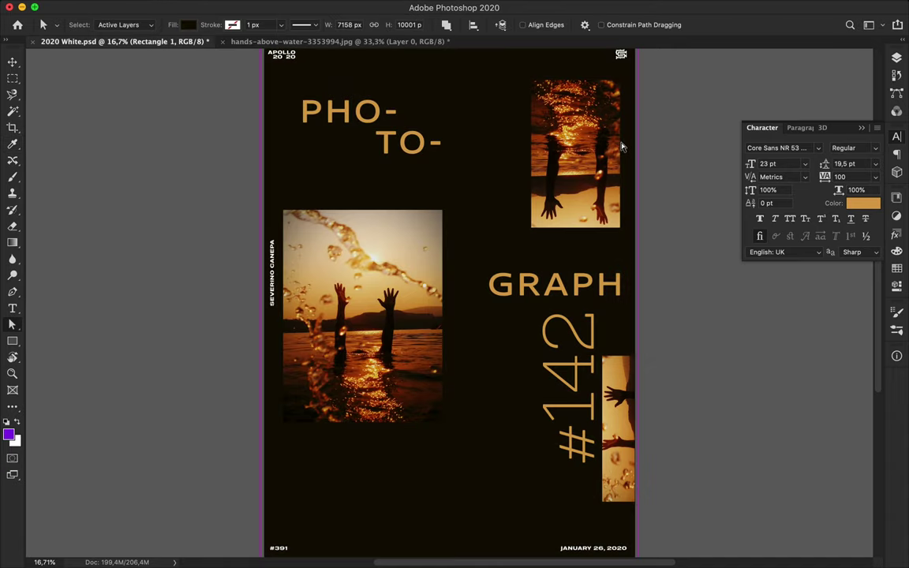
scroll(509, 194, up, 1)
- Move TO- down toward GRAPH and PHO- down and right beside it
key(v)
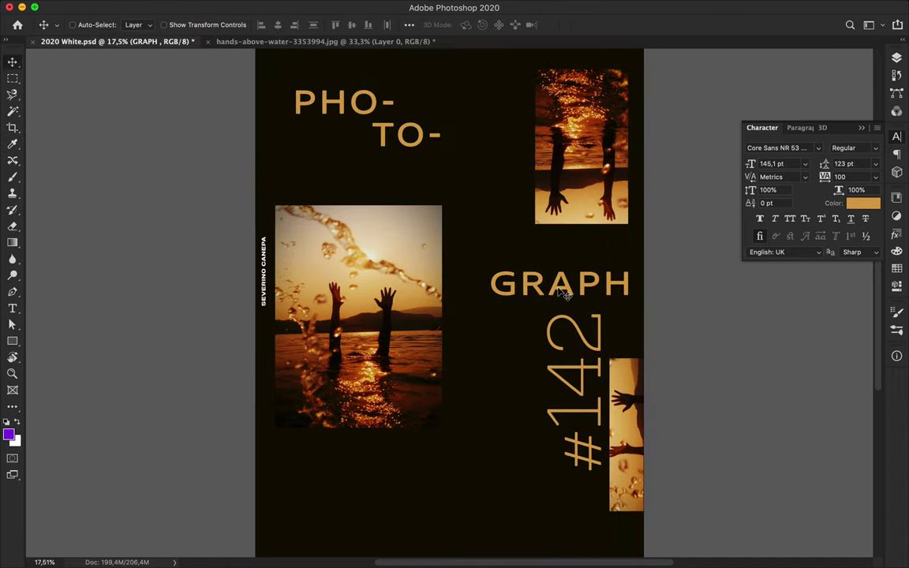
drag(506, 209, 506, 224)
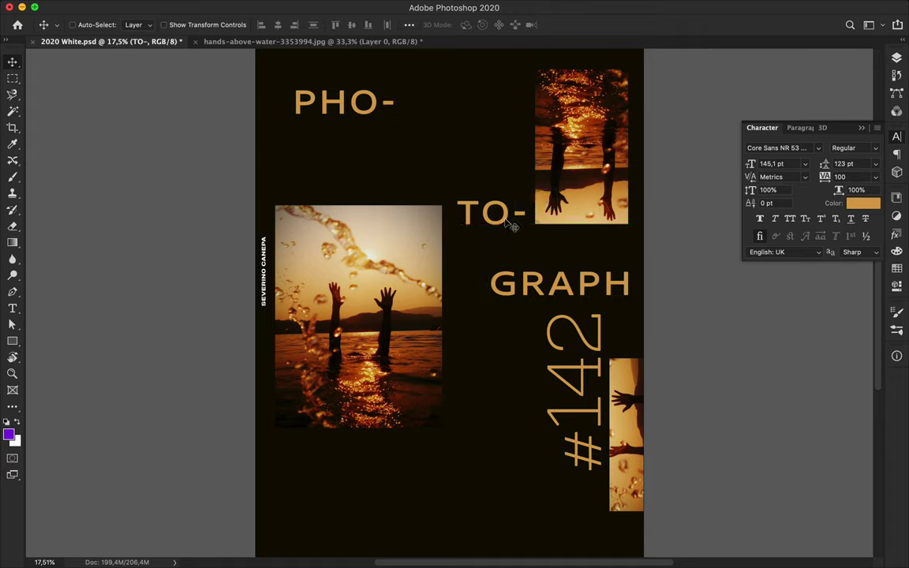
double_click(343, 103)
key(Escape)
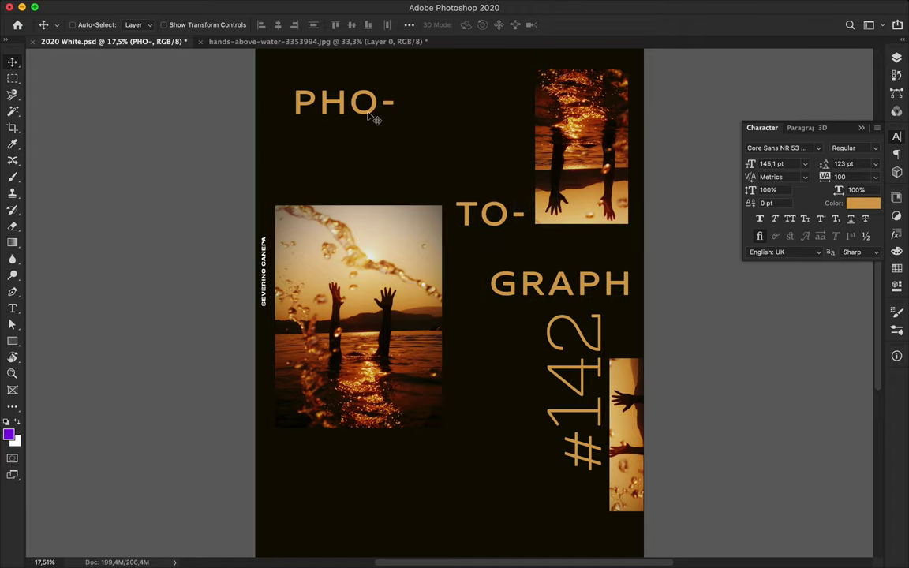
drag(369, 116, 472, 193)
scroll(497, 236, down, 2)
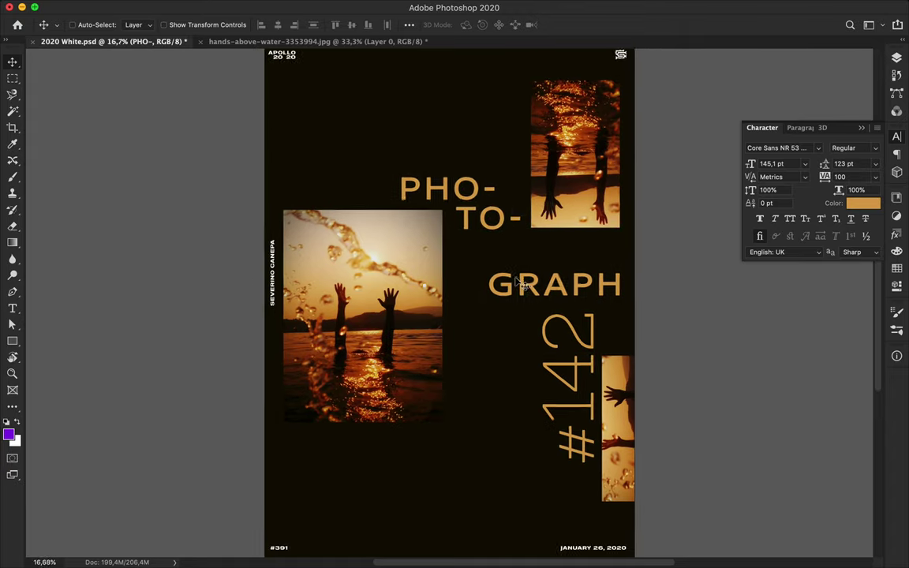
scroll(540, 294, down, 1)
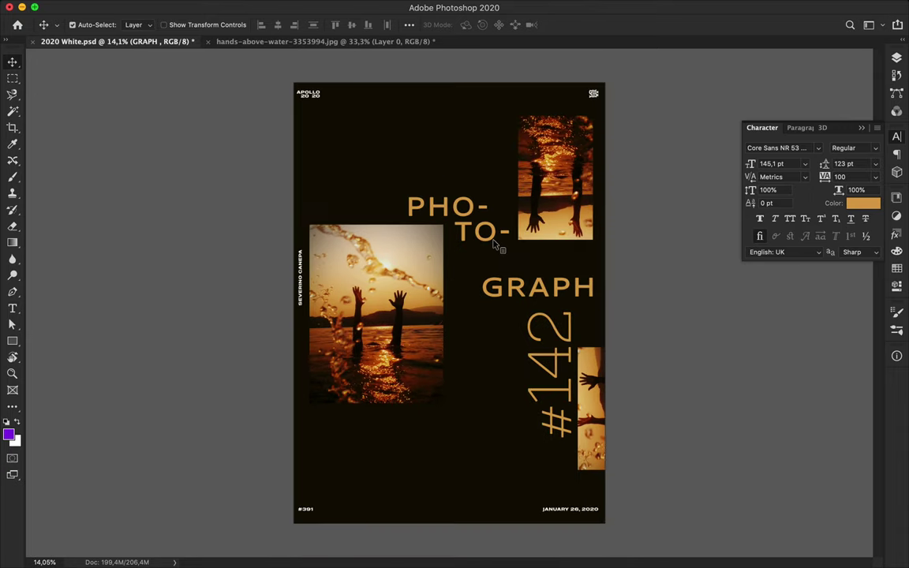
- Try Deming EP as the title's font family
click(820, 149)
scroll(813, 430, down, 10)
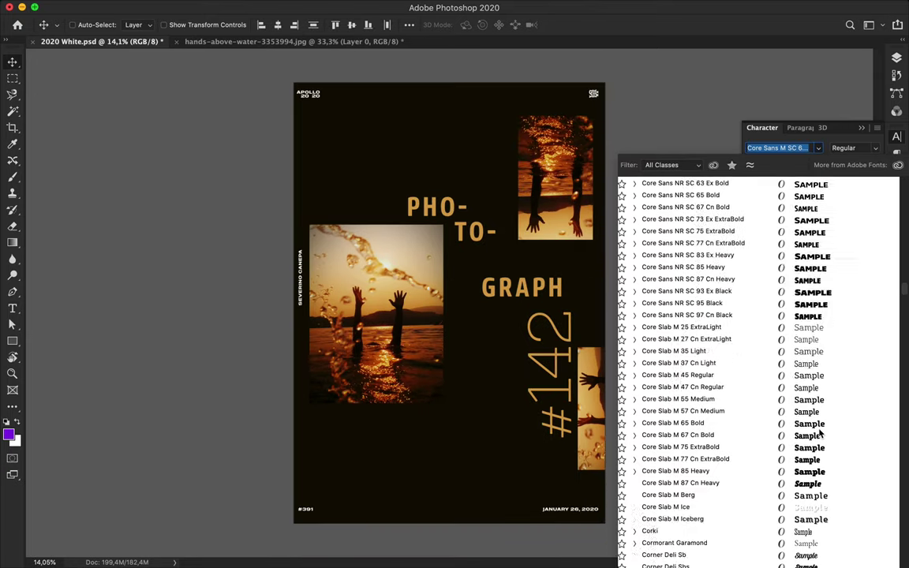
scroll(809, 440, down, 10)
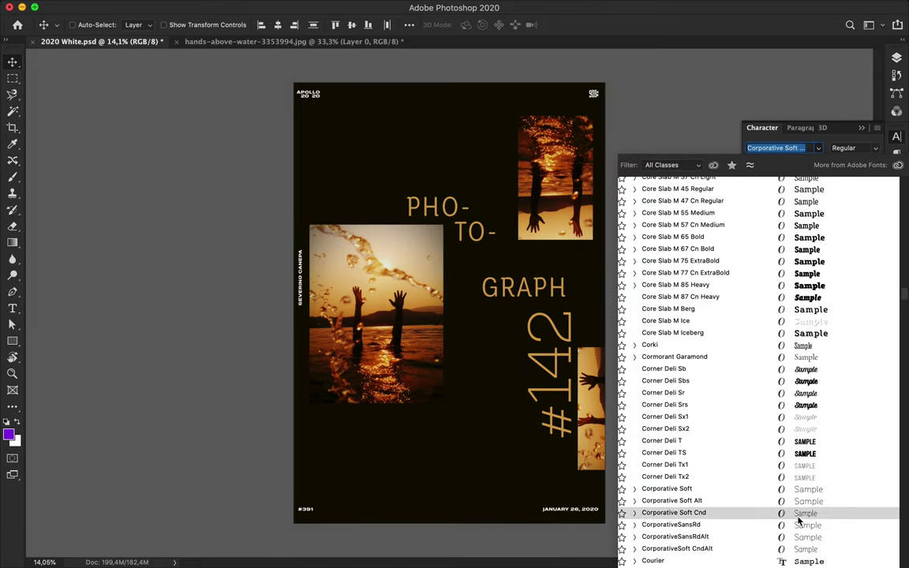
scroll(801, 513, down, 5)
scroll(795, 473, down, 5)
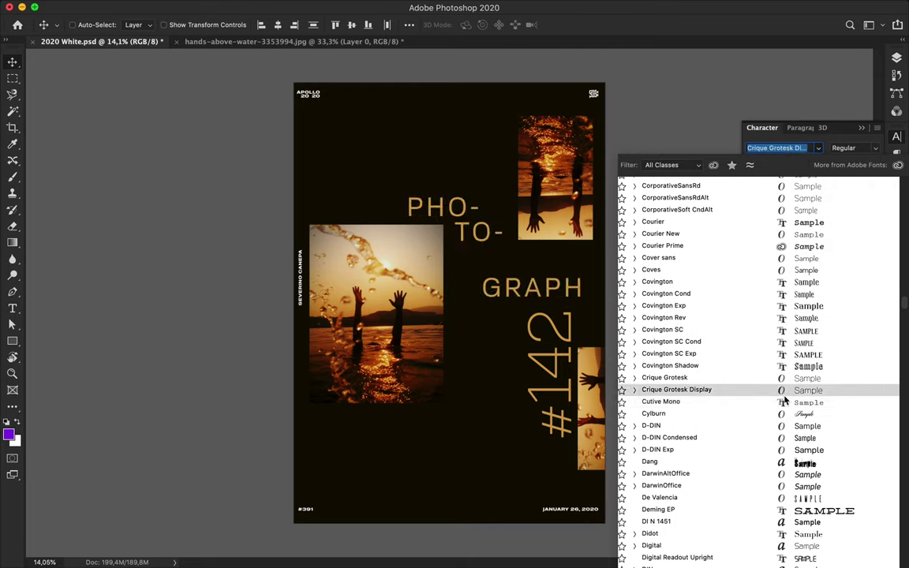
click(773, 510)
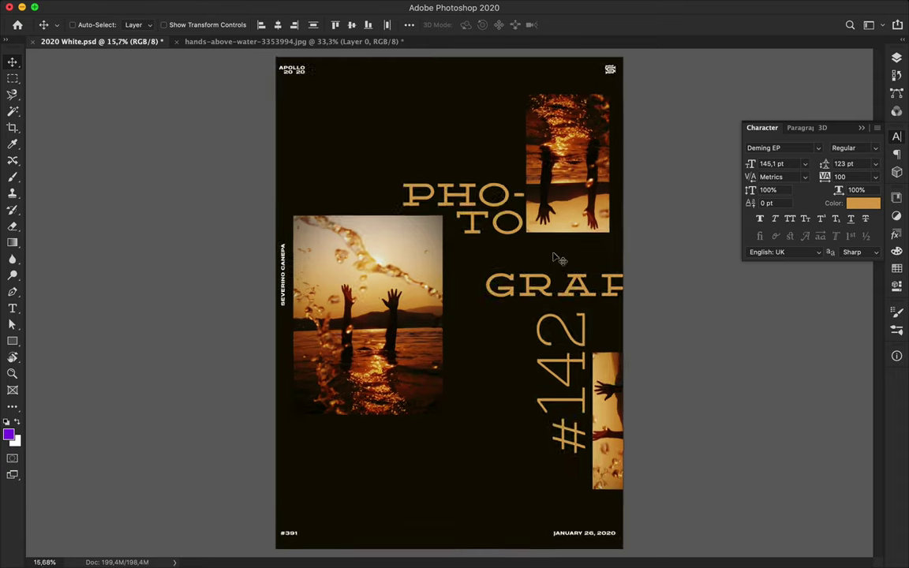
scroll(490, 197, up, 3)
click(818, 147)
click(473, 189)
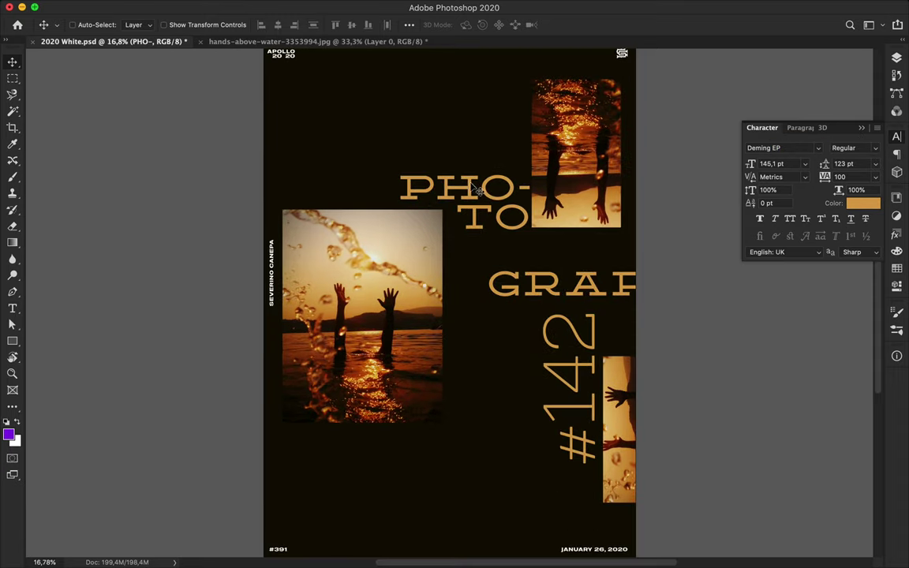
click(769, 149)
click(704, 105)
- Apply Nimbus Sans Outline D Bold to the title, turning the letters into hollow outlines
click(818, 148)
scroll(754, 375, down, 10)
scroll(742, 446, down, 10)
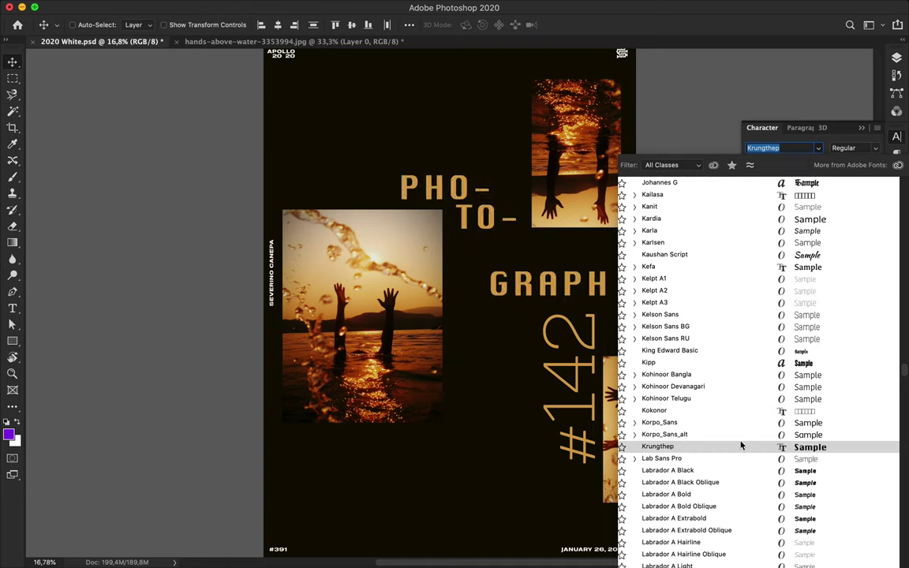
scroll(734, 430, down, 10)
scroll(723, 376, down, 5)
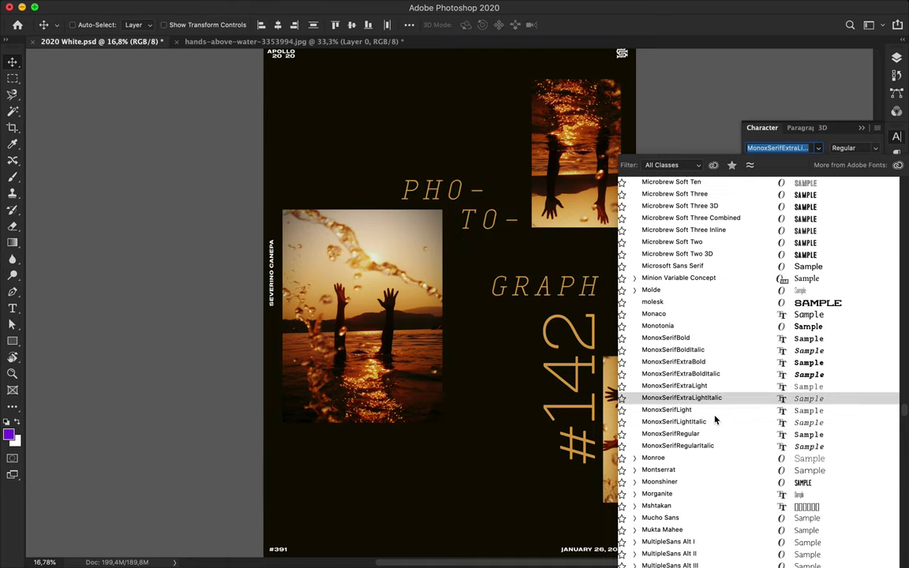
scroll(712, 486, down, 5)
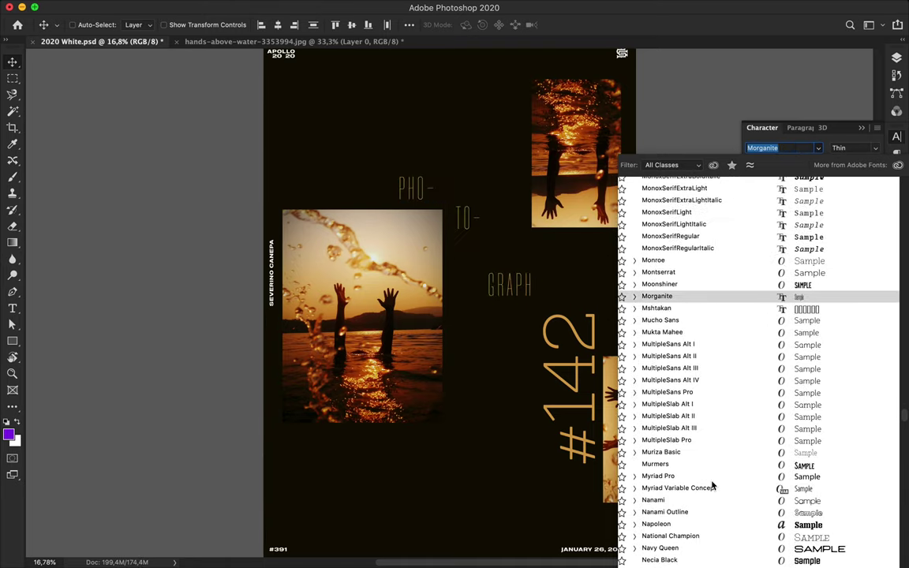
scroll(726, 493, down, 3)
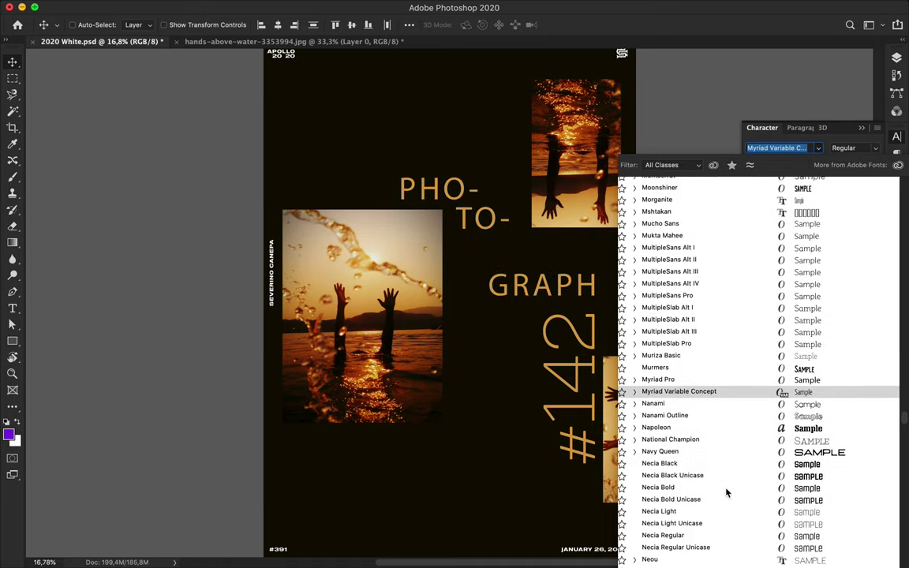
scroll(727, 491, down, 5)
scroll(727, 487, down, 1)
scroll(729, 484, down, 3)
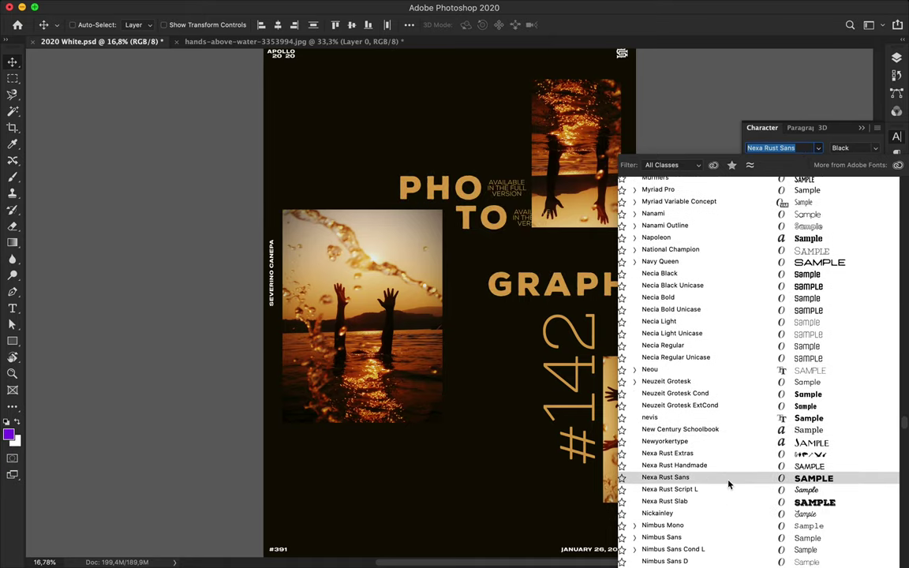
scroll(731, 528, down, 3)
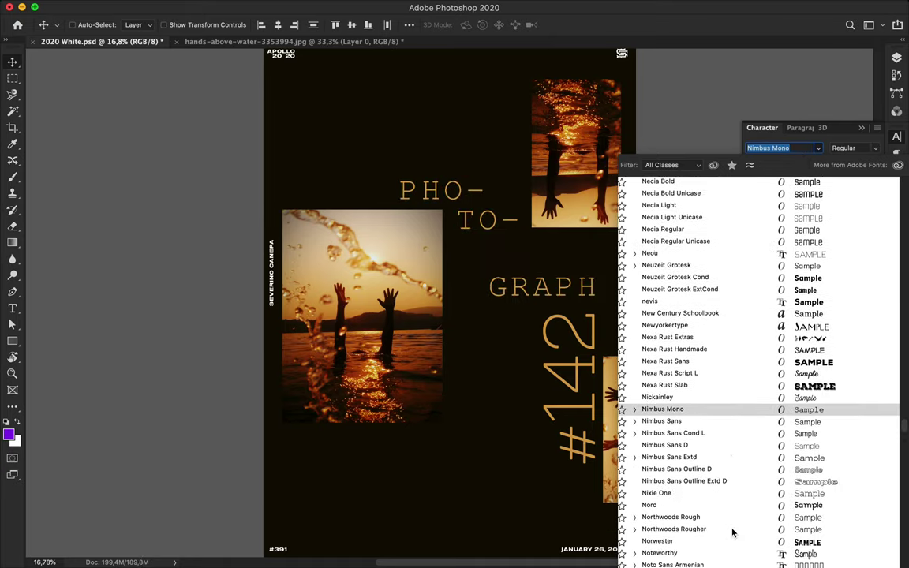
click(730, 476)
click(553, 287)
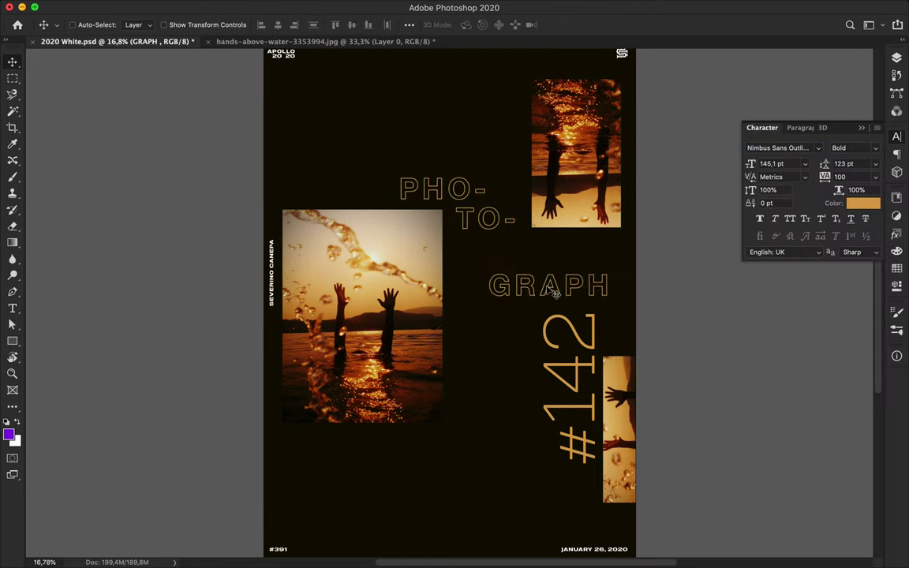
- Show the guides and reposition PHO- just above TO-
scroll(505, 237, up, 3)
click(471, 180)
drag(471, 180, 478, 180)
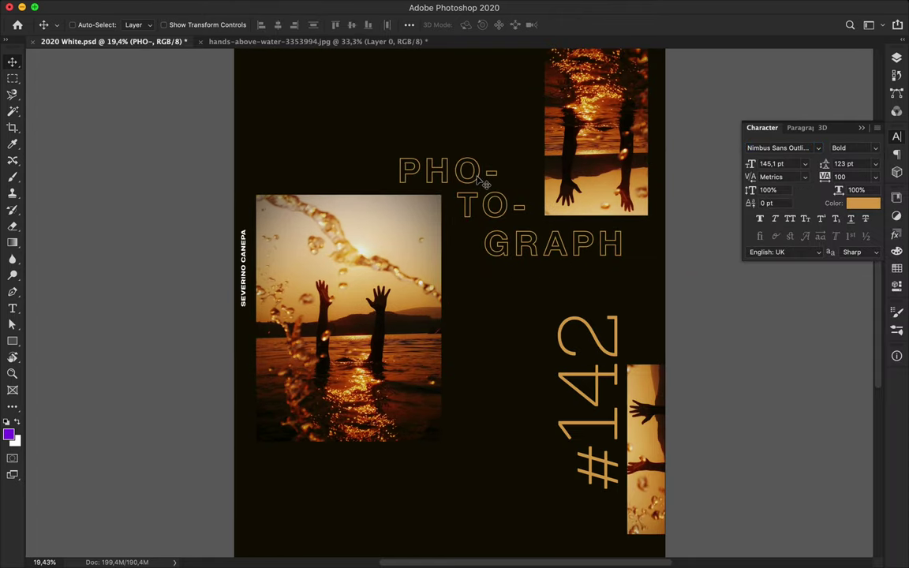
click(537, 250)
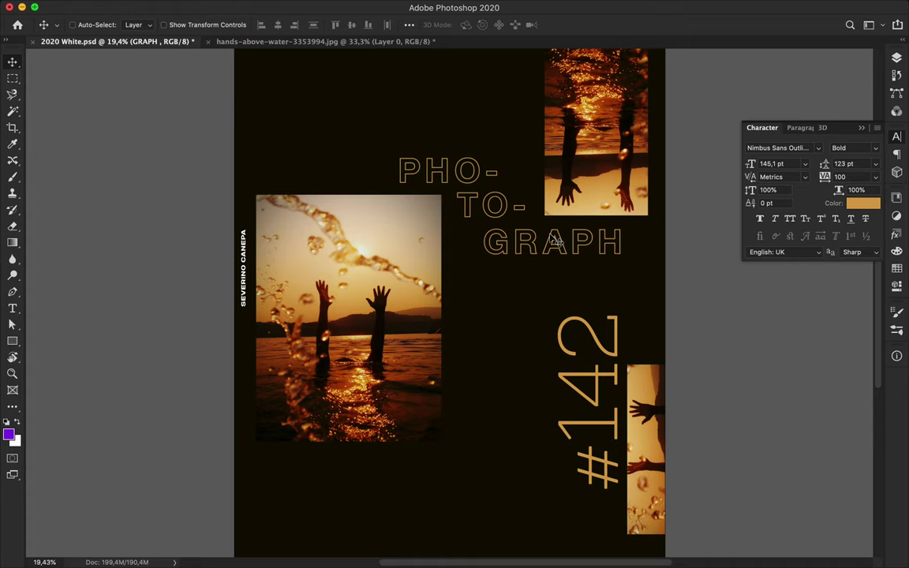
key(ctrl+semicolon)
scroll(559, 241, up, 4)
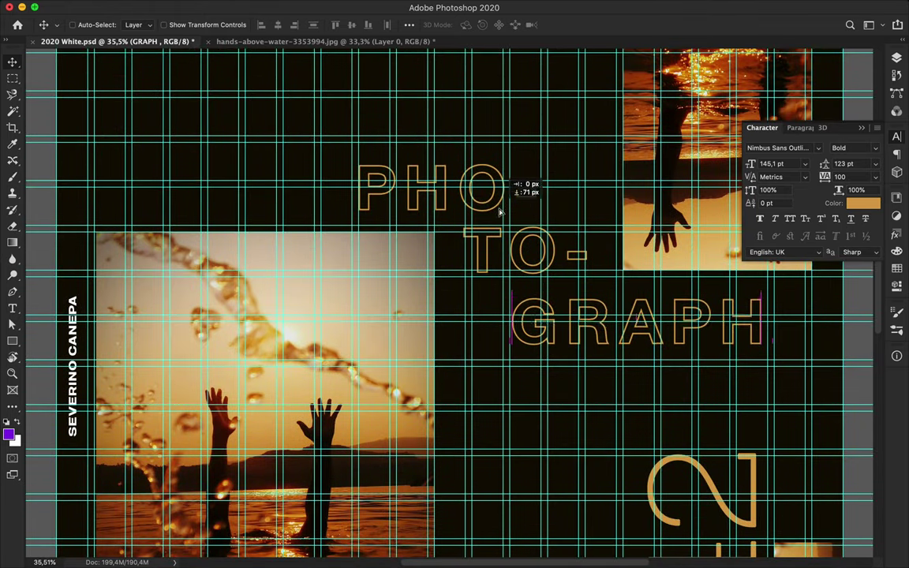
ctrl+click(503, 209)
drag(502, 210, 478, 202)
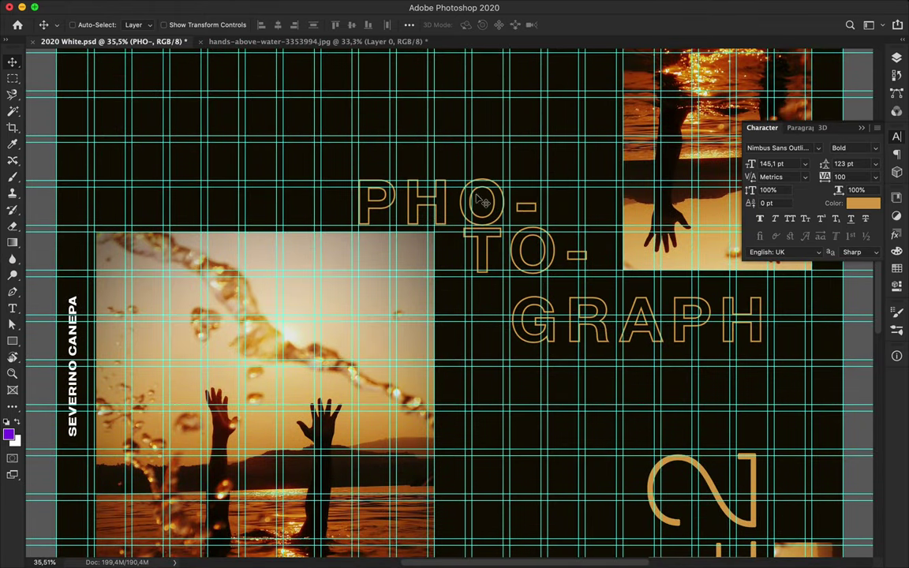
- Scale PHO-, TO- and GRAPH down slightly together, nudge TO- lower, and hide the guides
ctrl+shift+click(487, 247)
ctrl+shift+click(624, 324)
key(ctrl+t)
drag(764, 344, 747, 337)
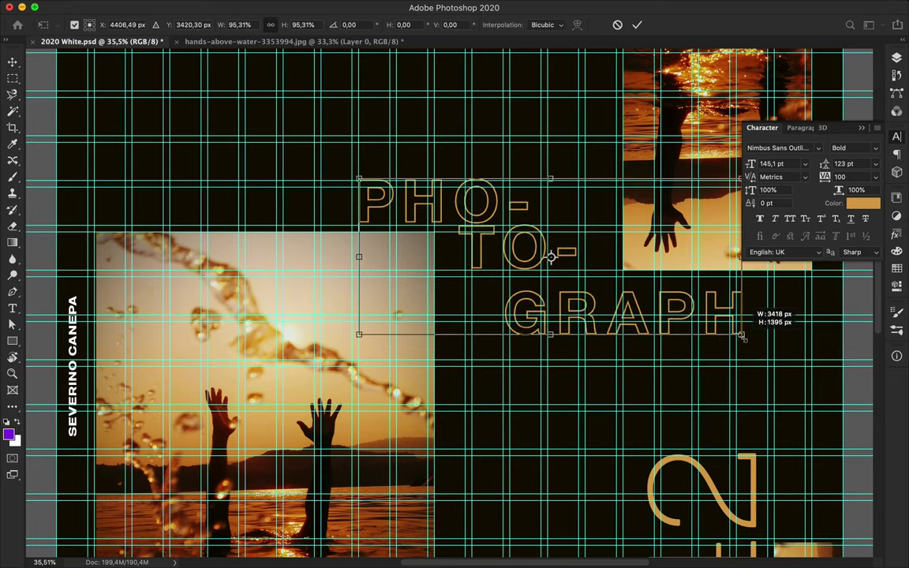
key(Return)
drag(532, 242, 544, 303)
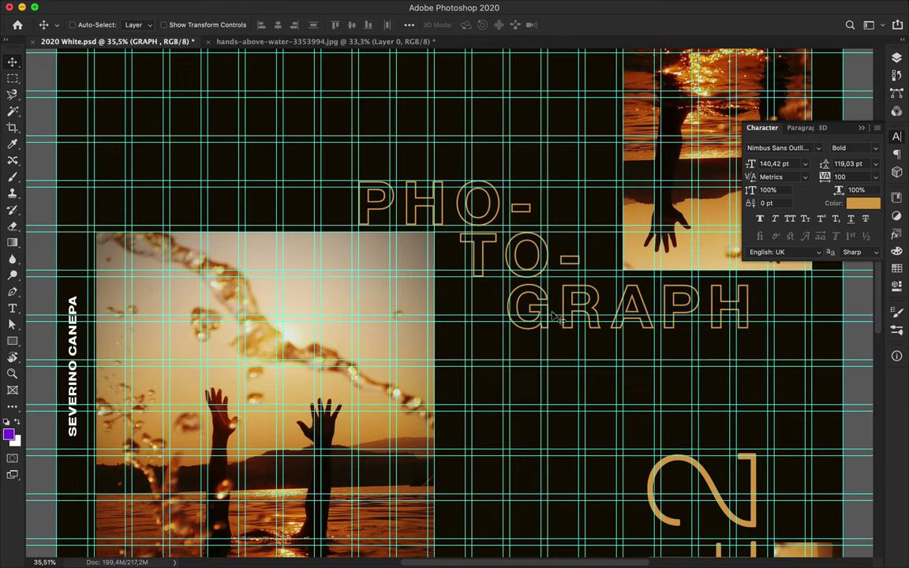
scroll(554, 314, down, 1)
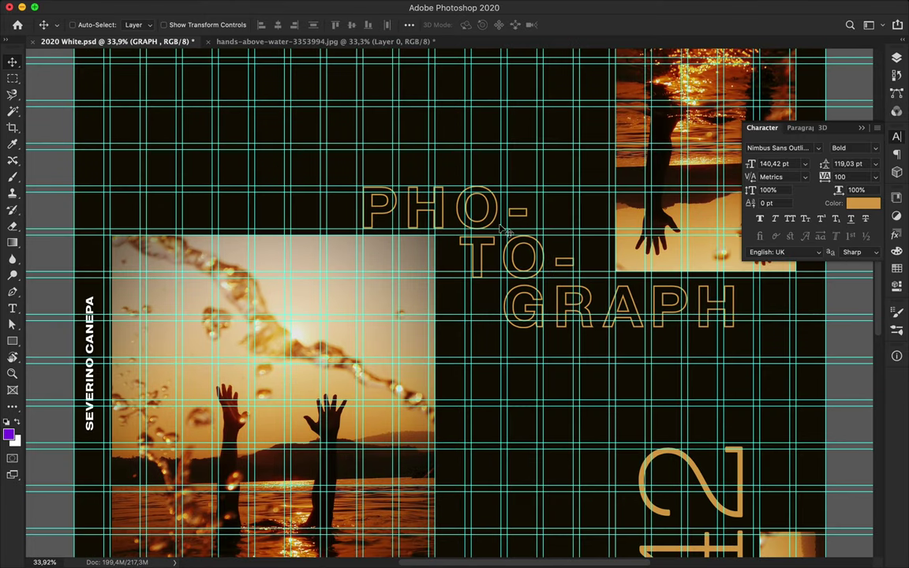
key(ctrl+semicolon)
- Duplicate the GRAPH text layer down below the outlined title
scroll(576, 252, down, 3)
scroll(576, 244, down, 1)
scroll(576, 235, up, 3)
drag(583, 220, 583, 282)
- Set the GRAPH copy's font to Nimbus Sans
click(817, 147)
scroll(790, 247, down, 10)
scroll(775, 318, down, 10)
scroll(774, 318, down, 10)
scroll(774, 318, down, 10)
scroll(777, 316, down, 5)
scroll(777, 314, down, 5)
scroll(761, 371, down, 5)
scroll(745, 400, down, 3)
scroll(746, 400, down, 5)
scroll(736, 426, down, 1)
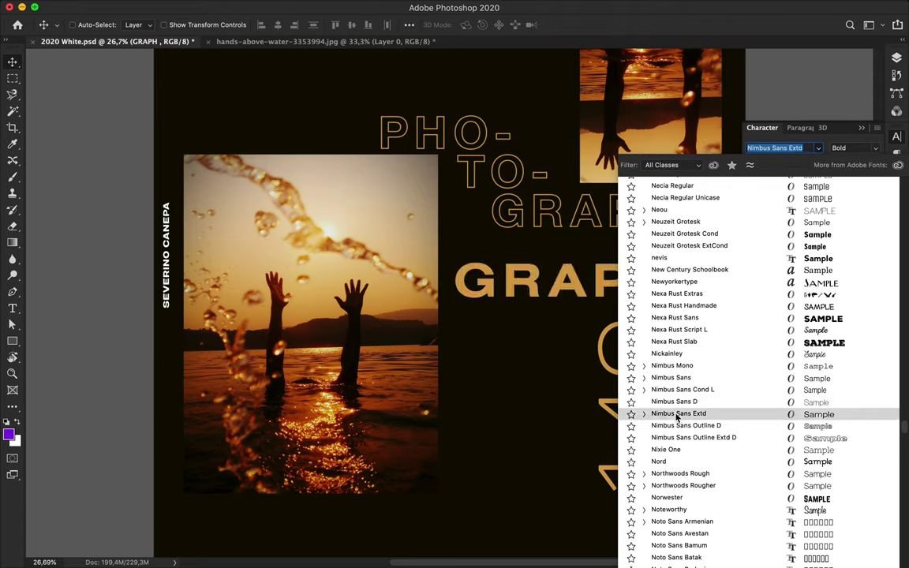
click(659, 378)
- Edit the copy's text so it reads PHOTOGRAPH
scroll(584, 292, down, 1)
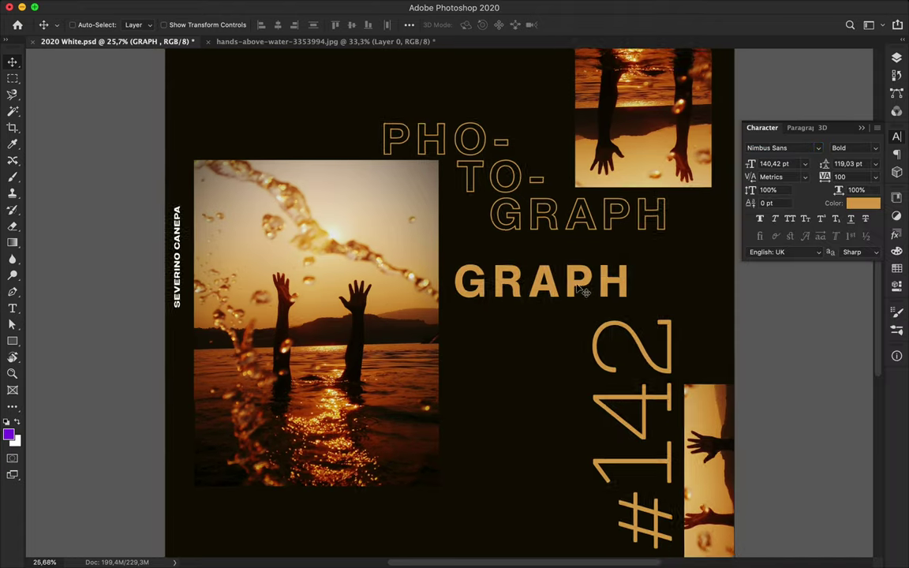
scroll(584, 292, down, 5)
scroll(513, 254, up, 4)
scroll(511, 237, down, 2)
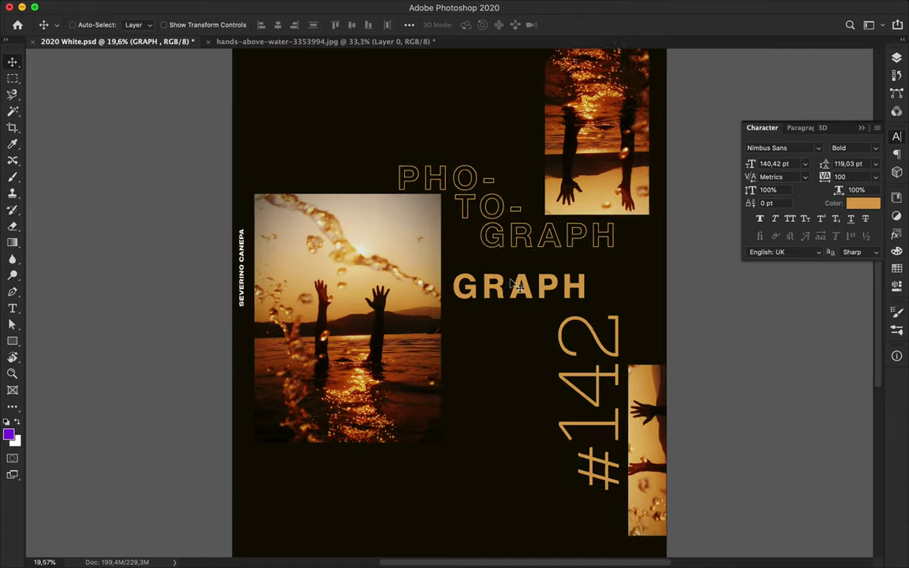
scroll(511, 236, down, 2)
double_click(506, 296)
text(P)
key(Escape)
- Set the PHOTOGRAPH copy's font weight to Light
key(v)
click(841, 148)
scroll(844, 148, up, 1)
scroll(852, 149, up, 2)
- Position the PHOTOGRAPH line just above the outlined title, nudged slightly right
drag(647, 274, 493, 160)
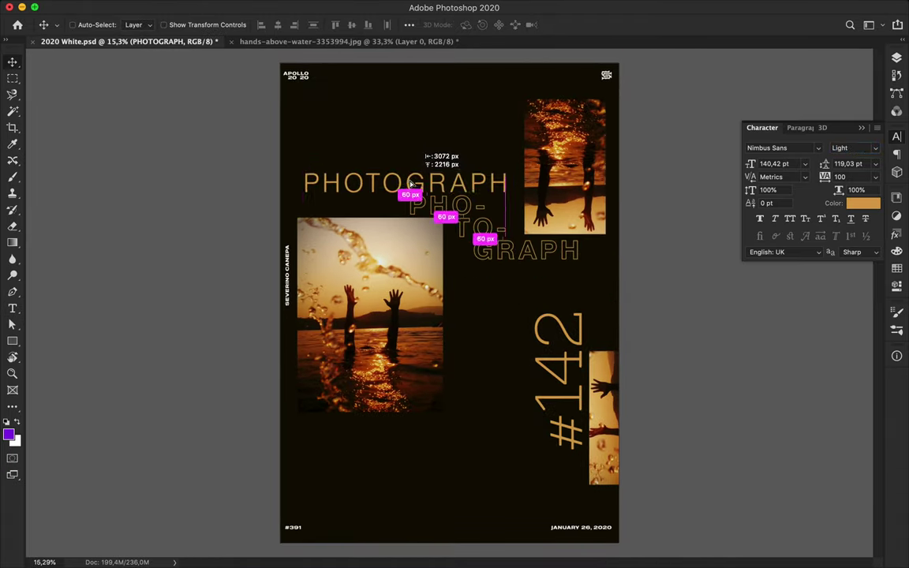
scroll(794, 163, down, 3)
scroll(794, 163, down, 4)
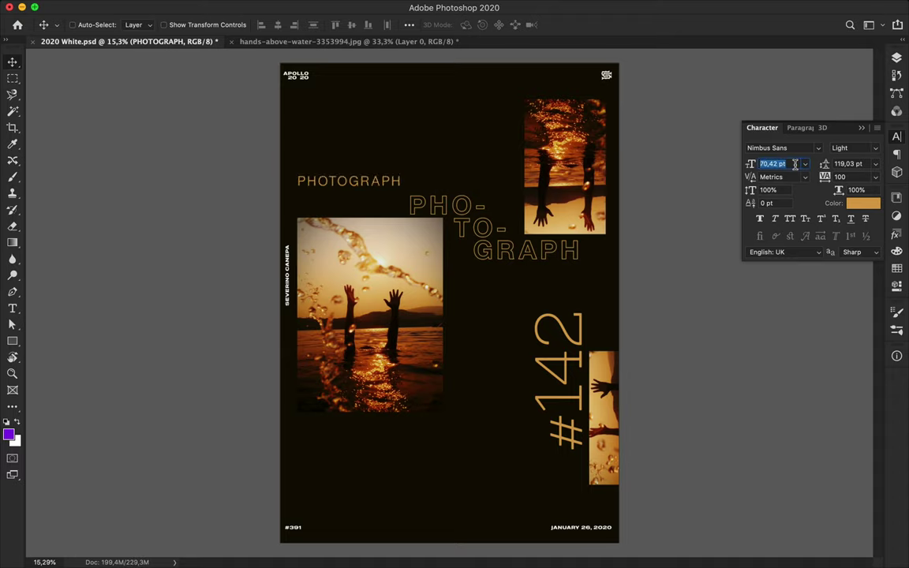
scroll(855, 177, up, 8)
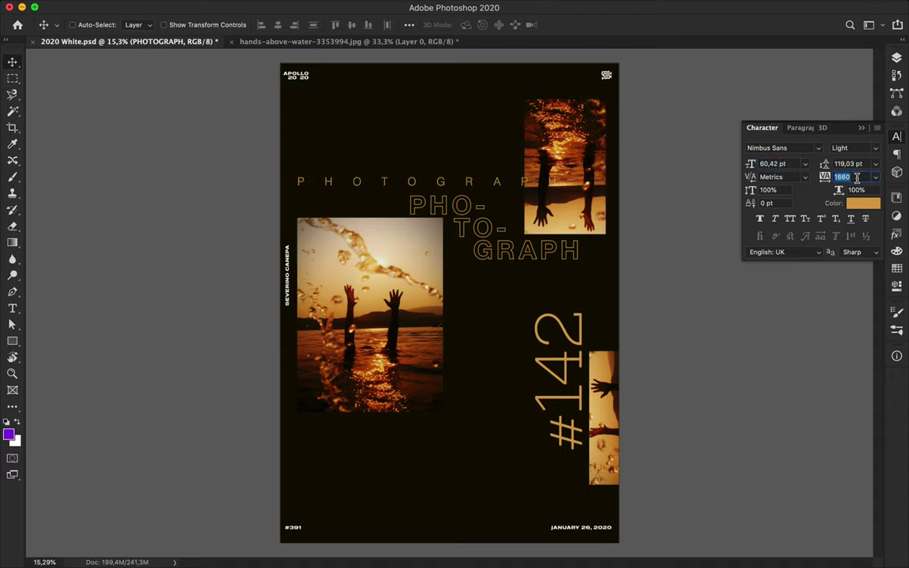
drag(470, 189, 497, 189)
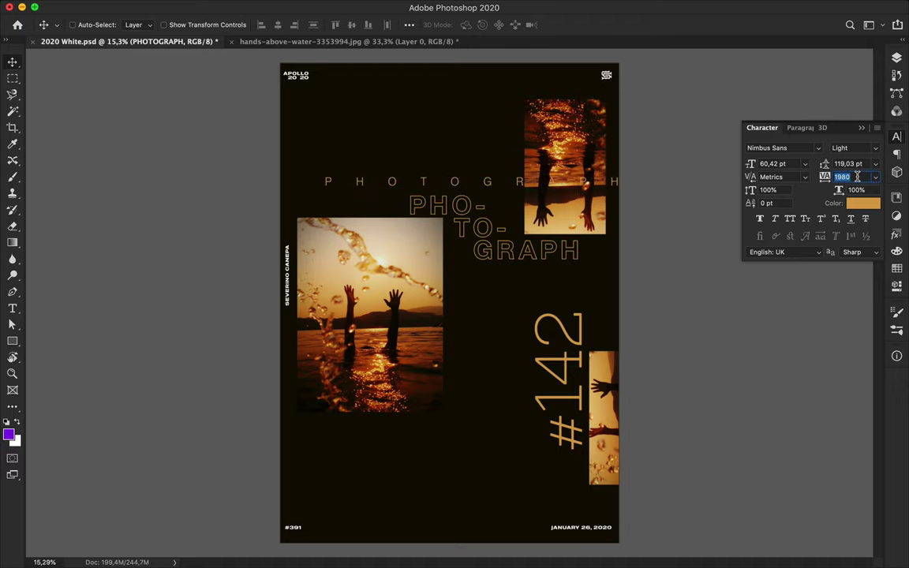
drag(600, 182, 605, 183)
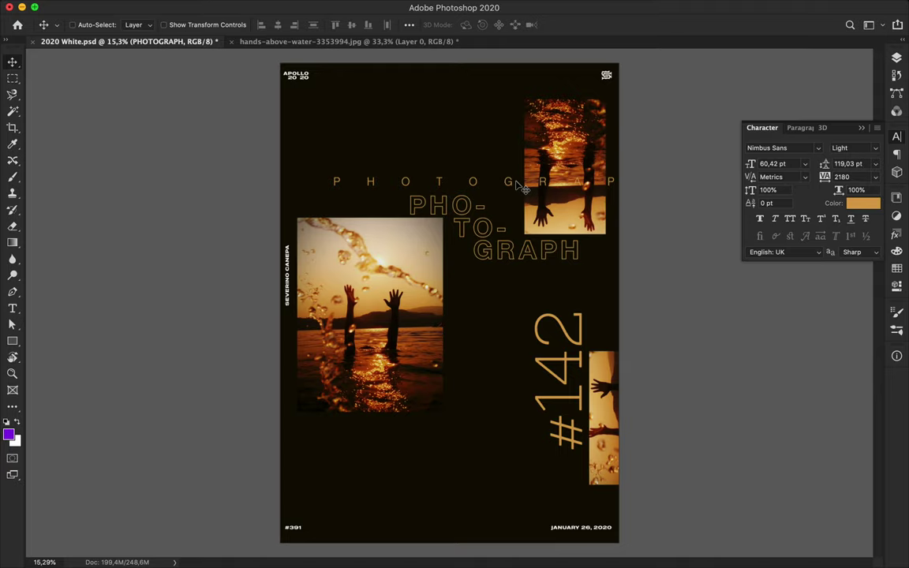
double_click(564, 355)
- Rotate the #142 numerals 90° to horizontal and move them down-left
key(ctrl+t)
drag(619, 300, 674, 321)
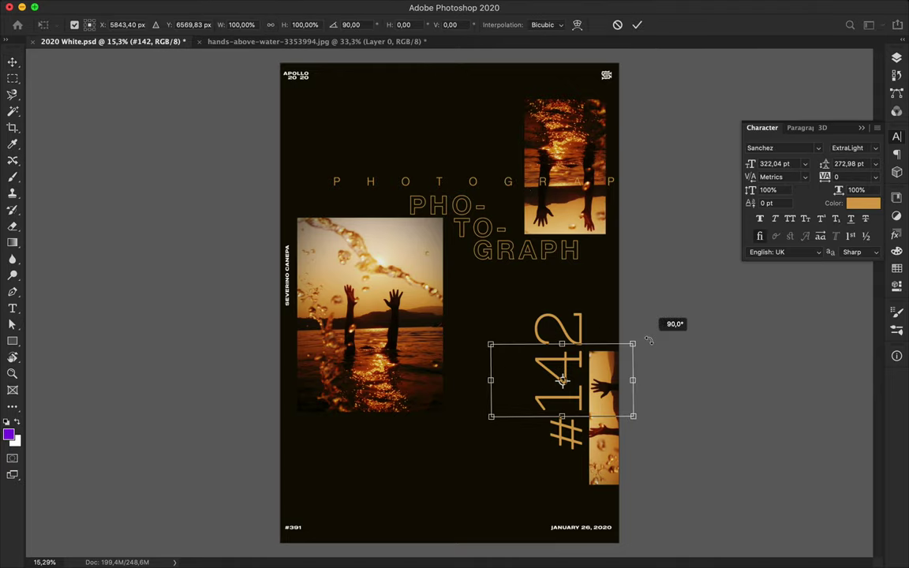
mouse_move(509, 385)
mouse_down()
mouse_move(420, 433)
mouse_move(654, 442)
mouse_up()
key(Return)
- Give the digits 1, 4 and 2 increasing baseline shifts so they climb in steps
key(t)
click(440, 430)
click(770, 203)
key(shift+Up)
key(shift+Up)
key(shift+Up)
key(shift+Up)
key(shift+Up)
key(shift+Up)
key(shift+Up)
key(shift+Up)
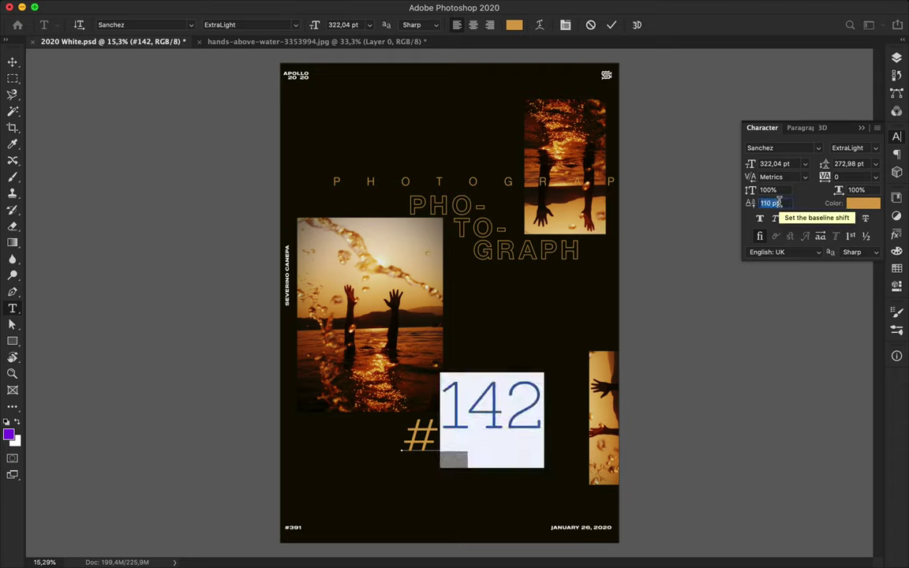
drag(468, 406, 579, 405)
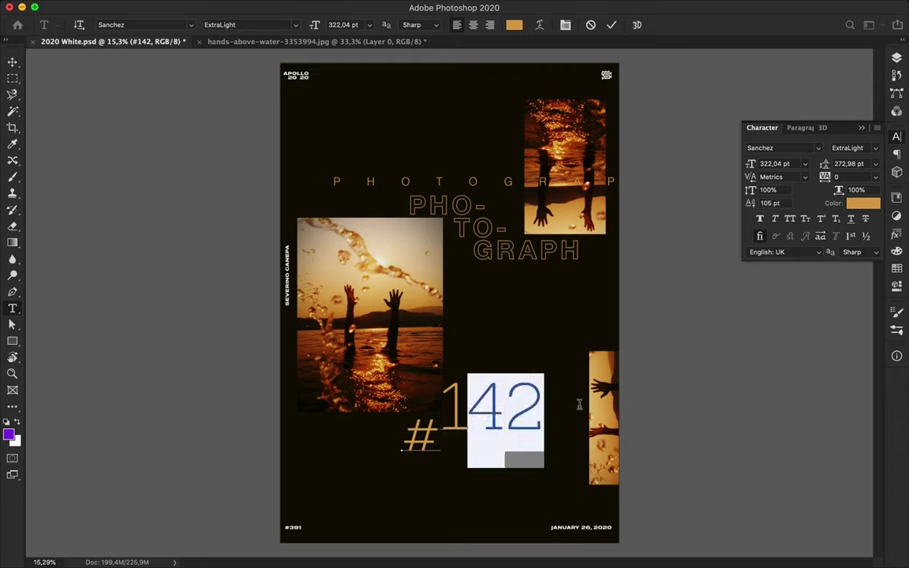
key(Return)
drag(505, 387, 594, 383)
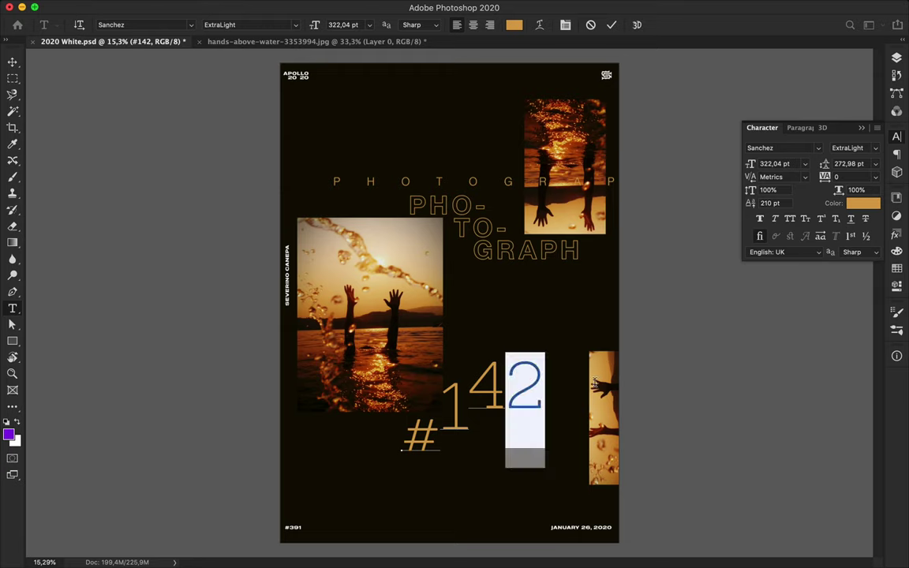
key(Return)
key(ctrl+Return)
- Scale #142 down to about 89% and nudge it into place near the lower right
key(v)
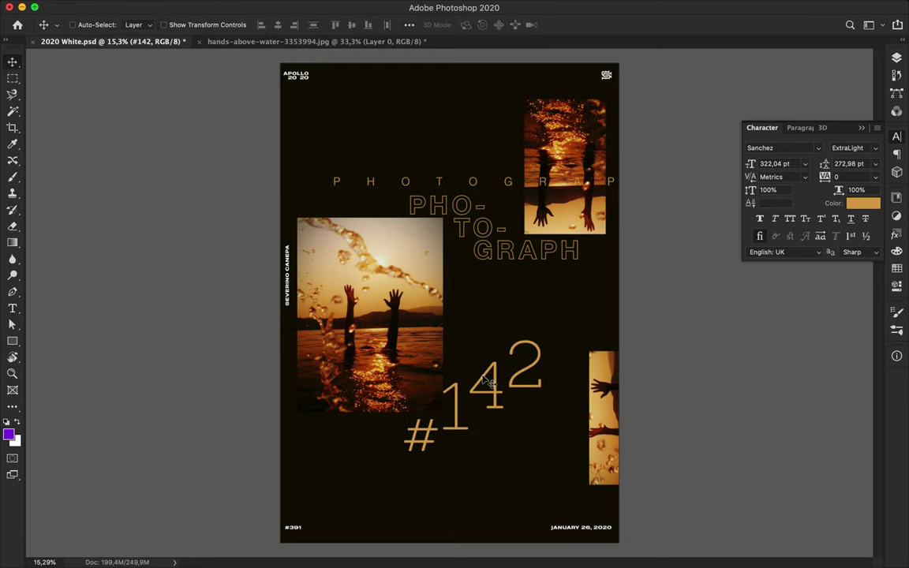
scroll(440, 343, up, 1)
key(ctrl+semicolon)
scroll(469, 426, up, 1)
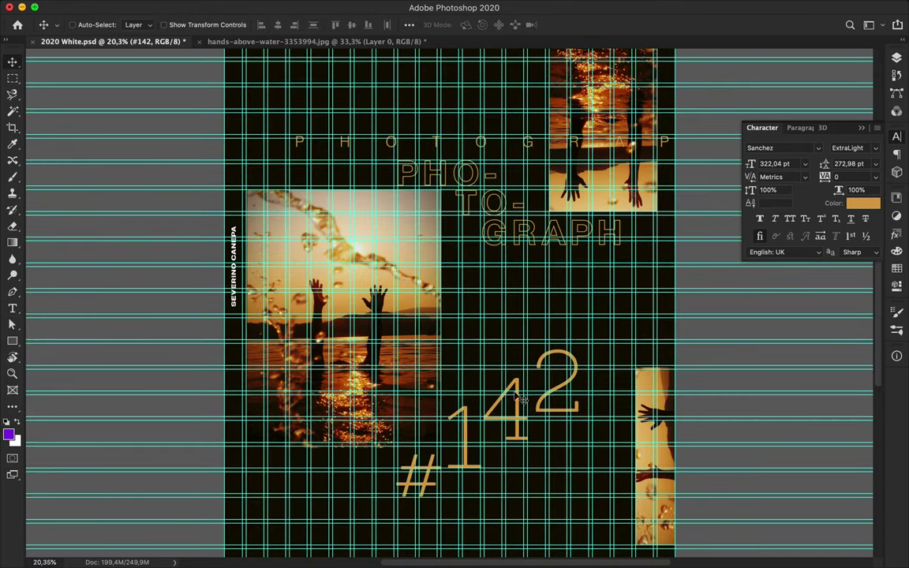
key(ctrl+t)
drag(584, 339, 564, 357)
drag(522, 407, 525, 402)
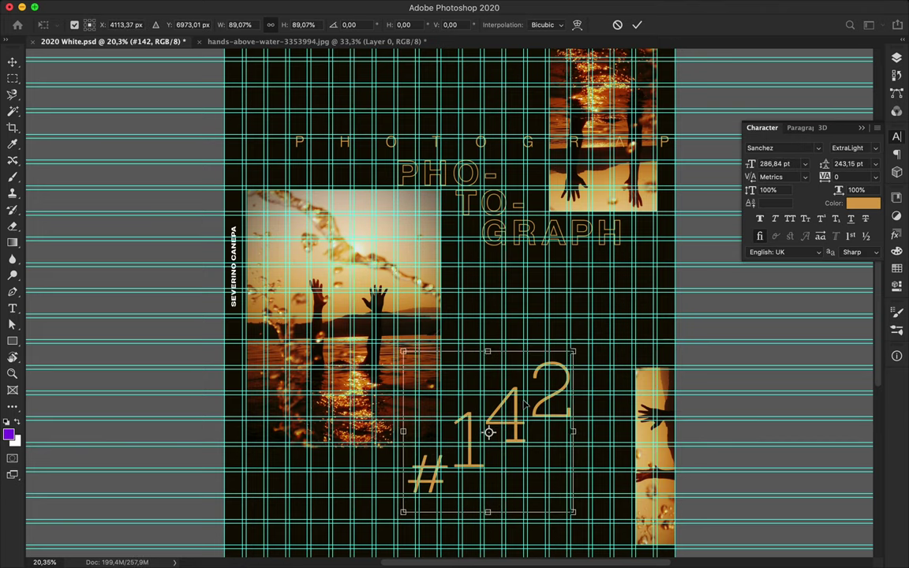
key(shift+Left)
key(shift+Left)
key(shift+Left)
key(shift+Left)
key(shift+Left)
key(shift+Left)
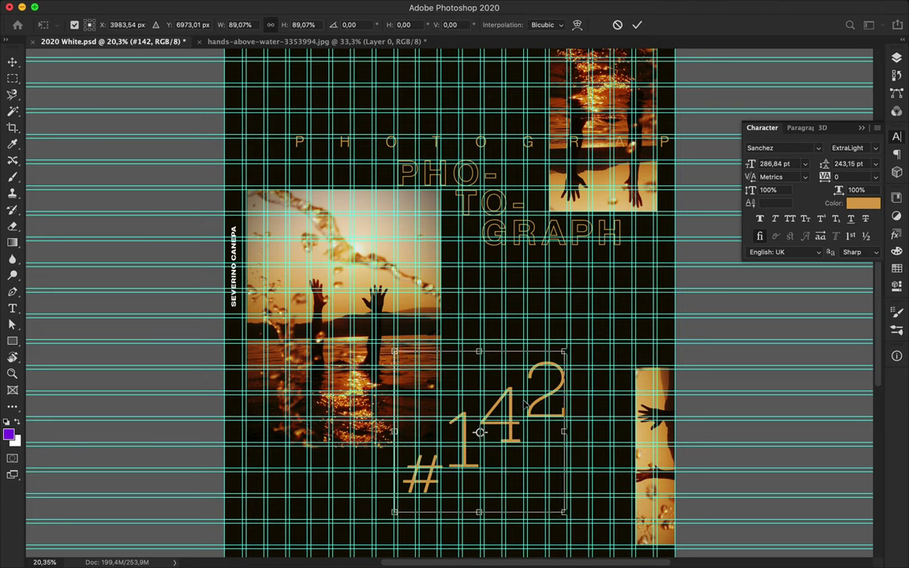
key(shift+Left)
key(shift+Left)
key(shift+Left)
key(Return)
key(ctrl+semicolon)
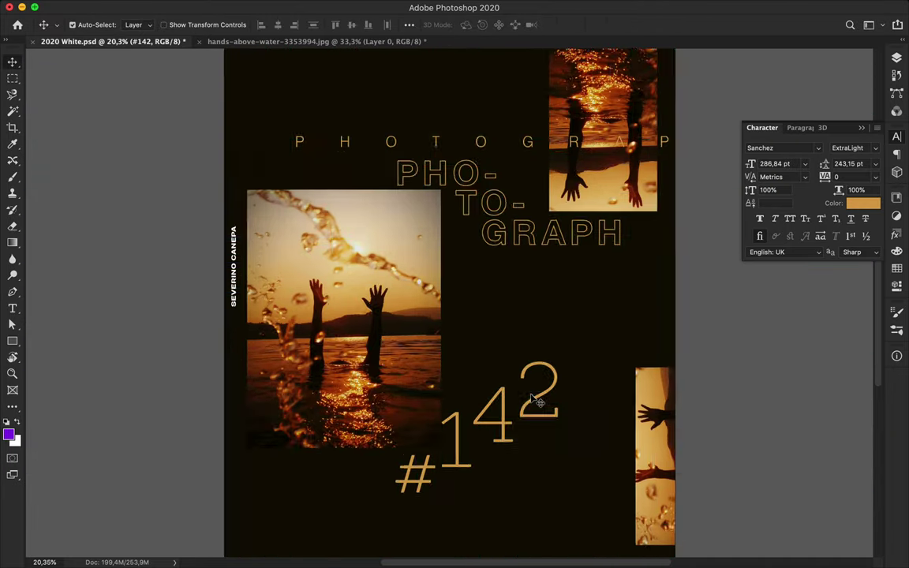
key(ctrl+0)
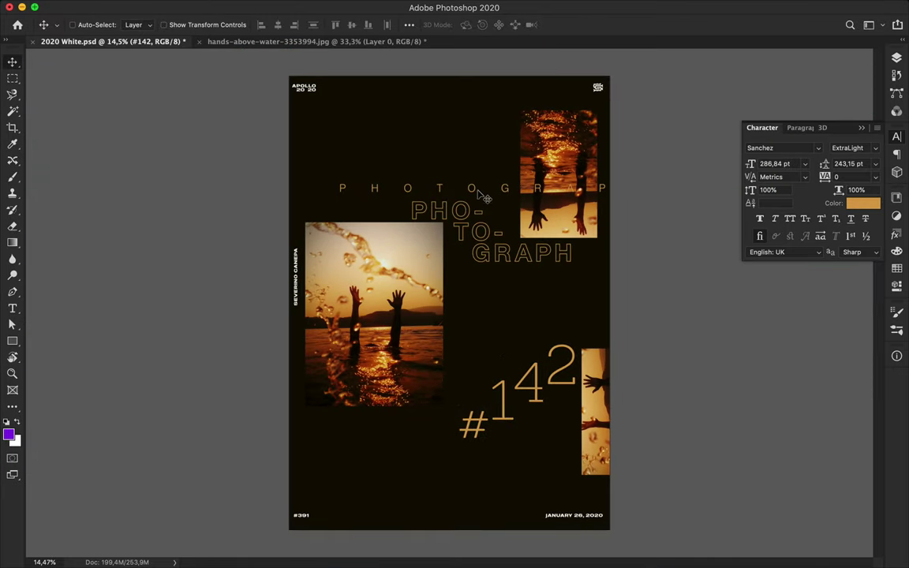
- Set the PHOTOGRAPH line to 30 pt with 2400 tracking, aligned to the left margin
ctrl+click(479, 193)
click(795, 163)
drag(461, 193, 427, 198)
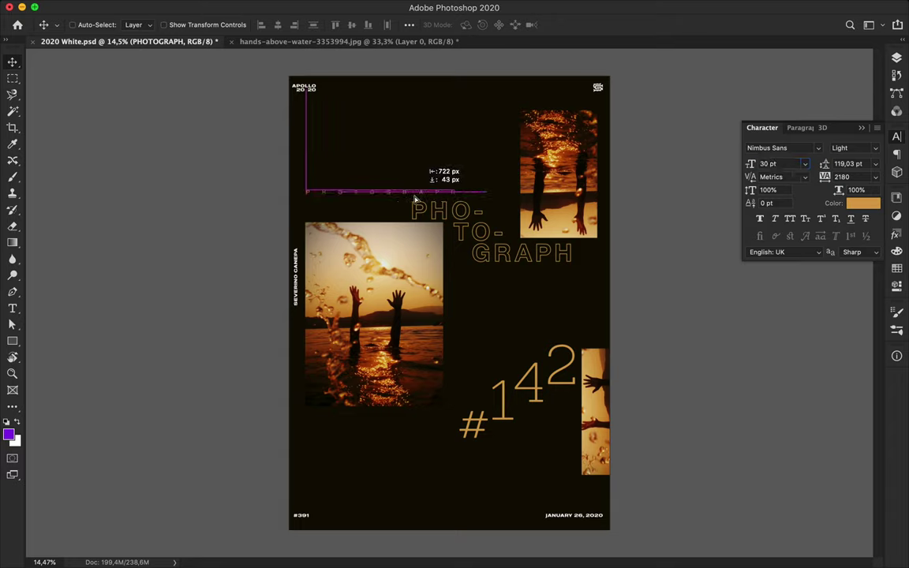
text(2400)
key(Return)
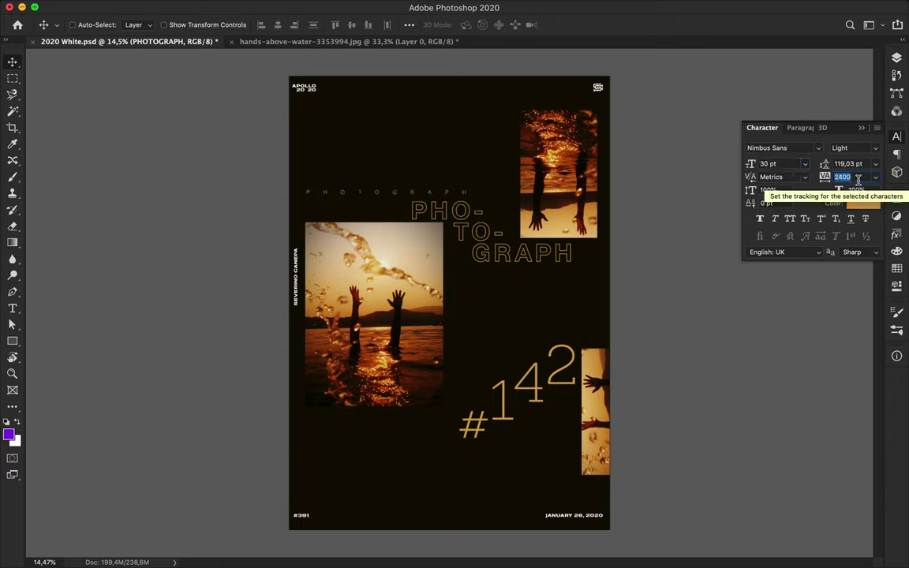
key(Return)
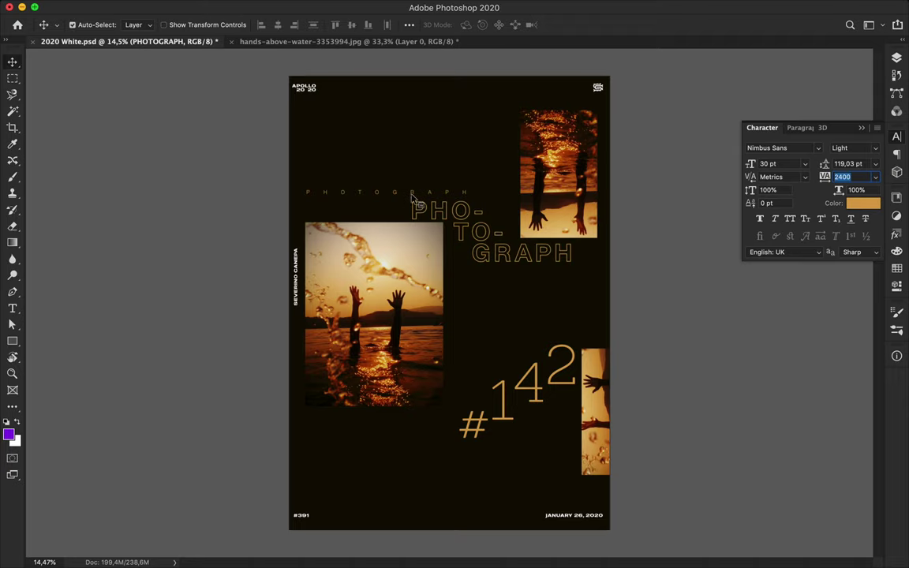
- Duplicate PHOTOGRAPH down to the lower poster area and rotate the copy 180°
drag(412, 195, 426, 450)
key(ctrl+t)
drag(473, 418, 426, 448)
key(Return)
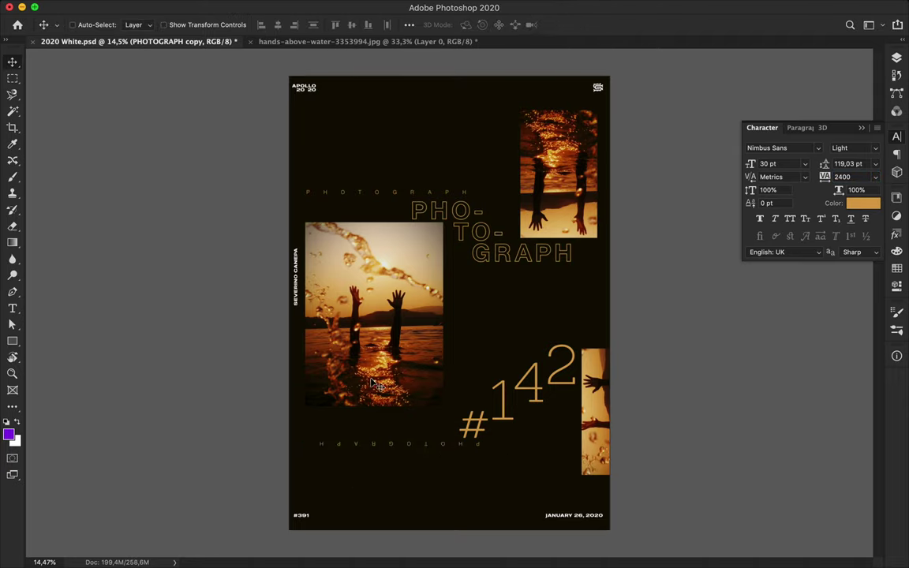
- Position the upside-down copy beneath the left photo and save the poster
key(ctrl+plus)
key(t)
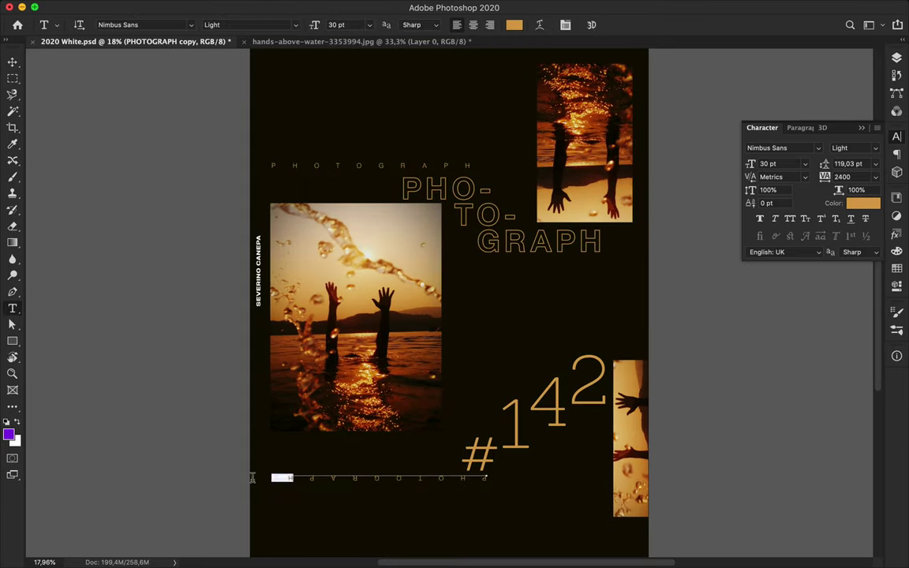
key(v)
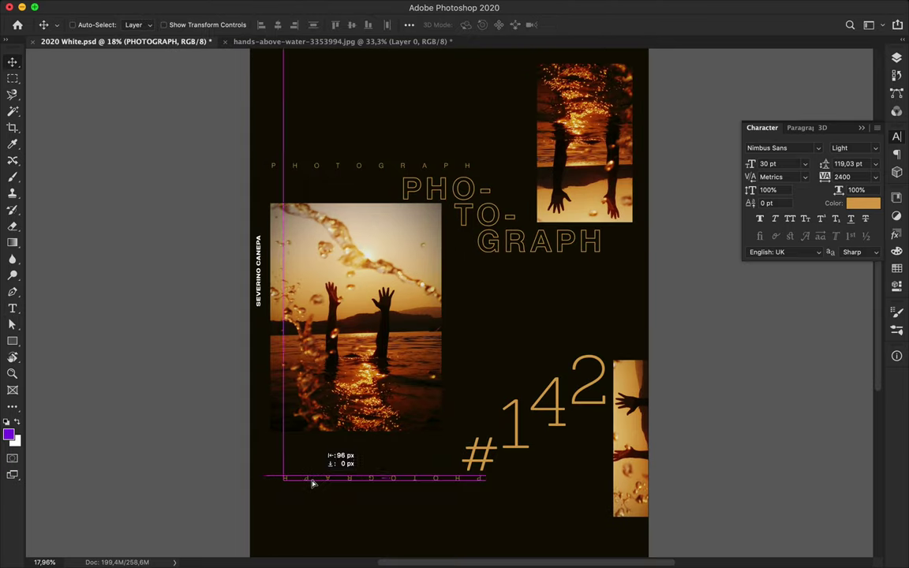
drag(308, 483, 294, 466)
scroll(294, 466, up, 3)
drag(389, 432, 392, 435)
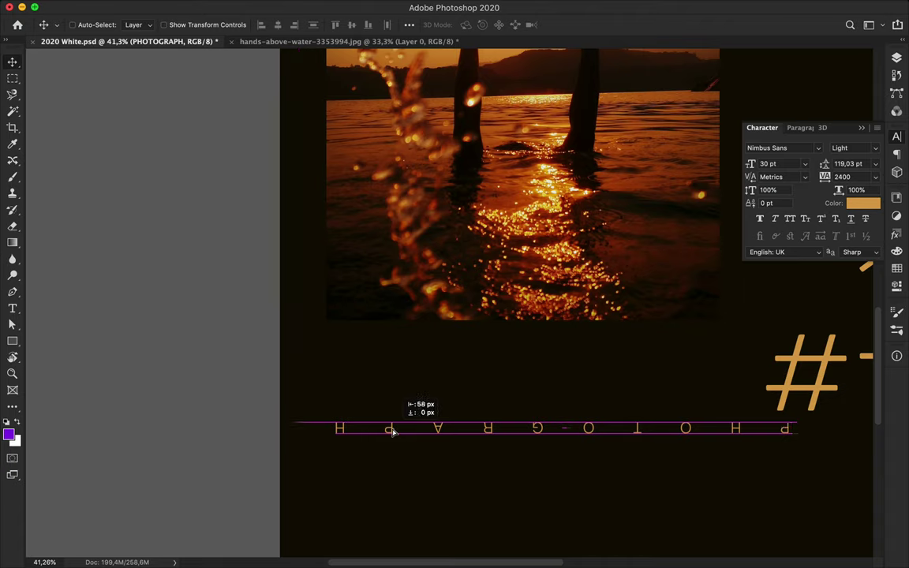
scroll(392, 435, down, 3)
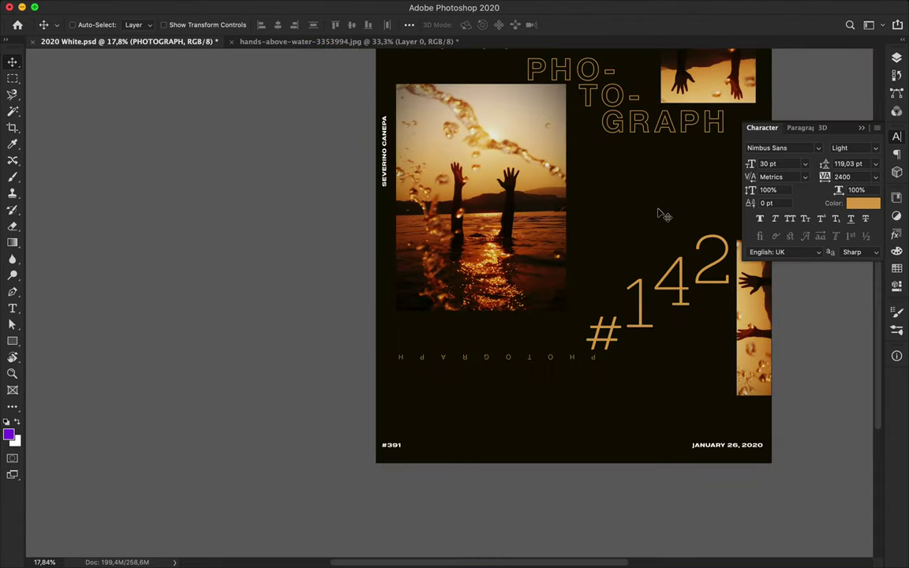
key(ctrl+s)
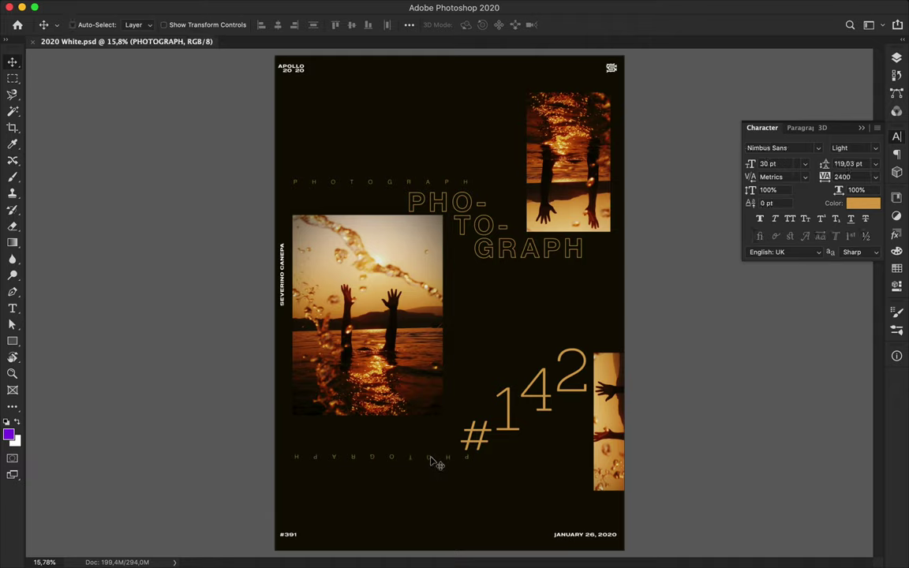
- Raise the mirrored PHOTOGRAPH line and enlarge the #142 numerals
drag(448, 459, 448, 425)
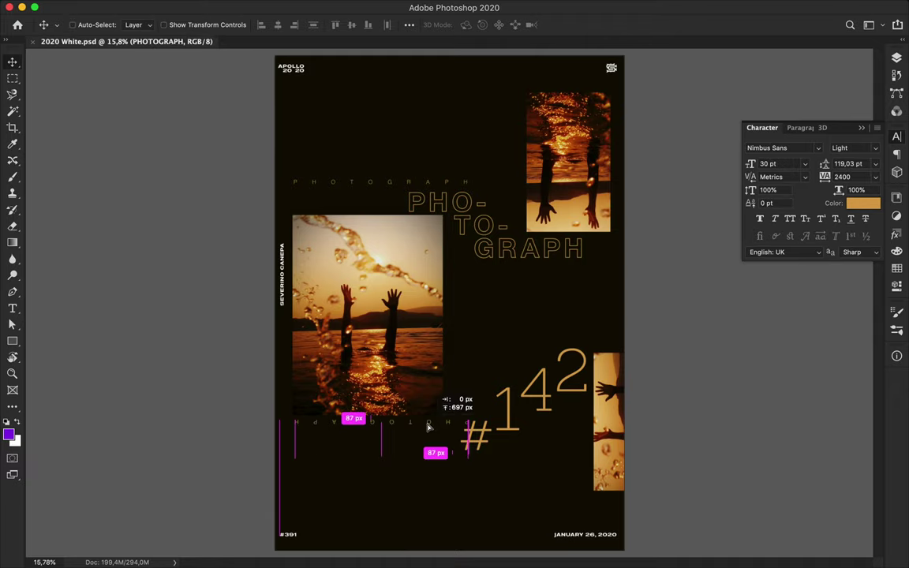
key(ctrl+t)
mouse_move(451, 463)
mouse_down()
mouse_move(441, 493)
mouse_move(443, 481)
mouse_up()
key(Return)
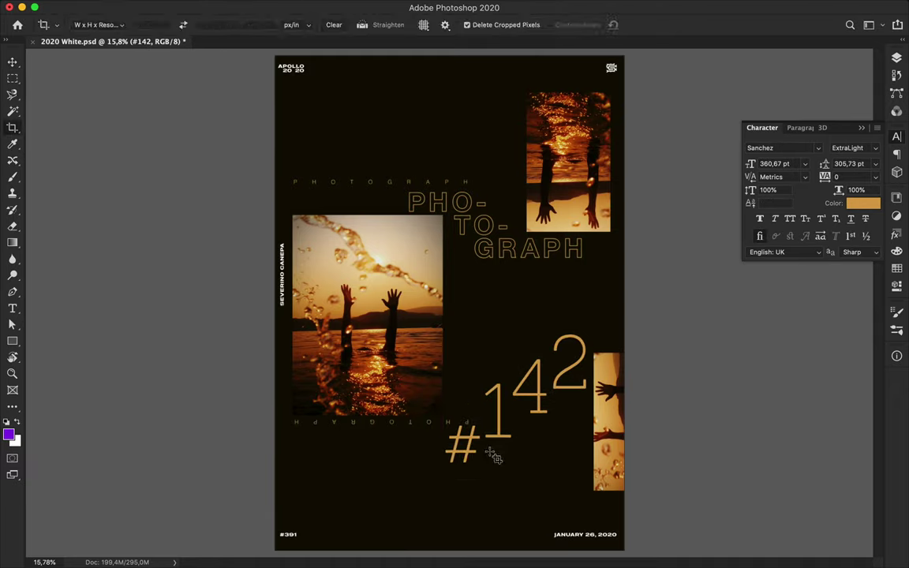
- Lock the layout guides via View > Lock Guides, then hide them
key(ctrl+semicolon)
scroll(495, 458, up, 2)
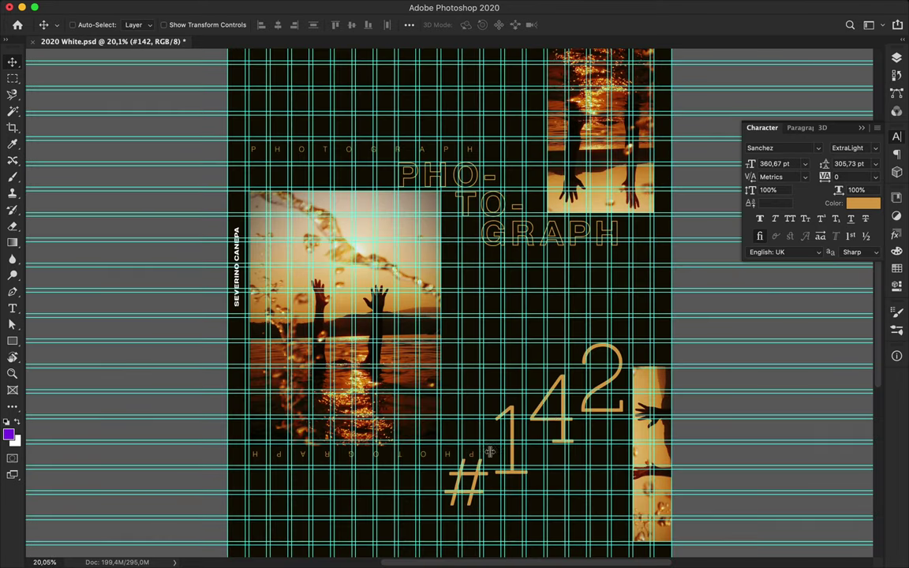
click(348, 7)
click(376, 315)
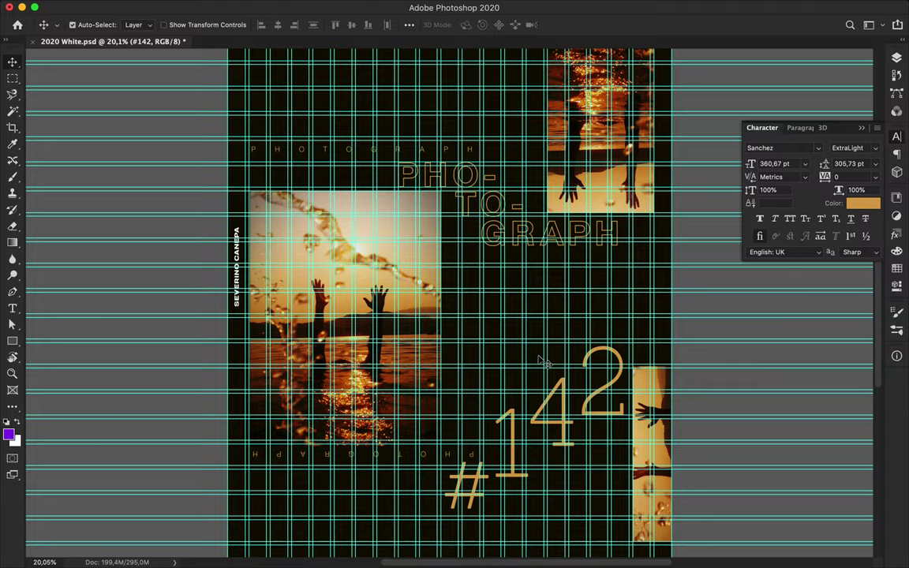
key(ctrl+semicolon)
- Select the small white label layers and open their text colour picker
scroll(511, 281, down, 3)
scroll(473, 308, down, 2)
scroll(337, 262, up, 5)
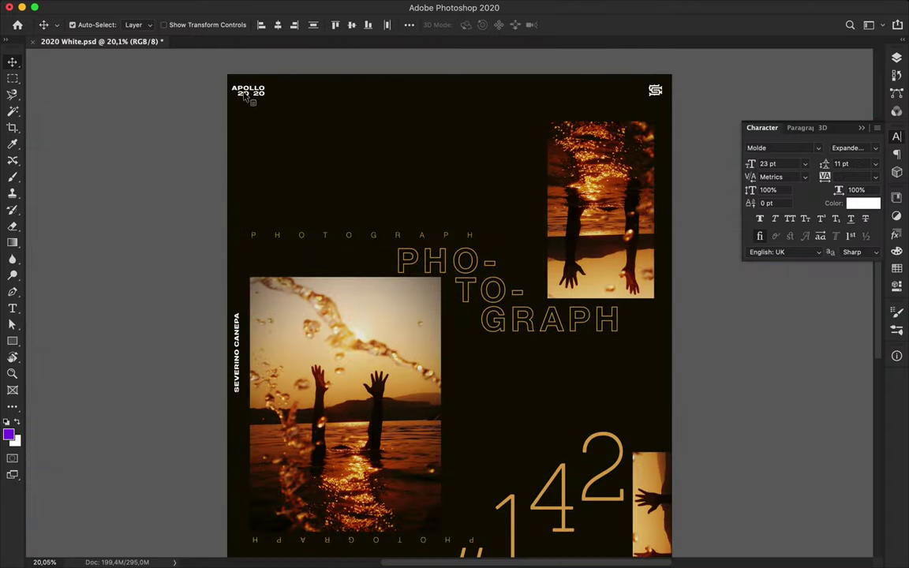
click(897, 57)
key(t)
click(521, 25)
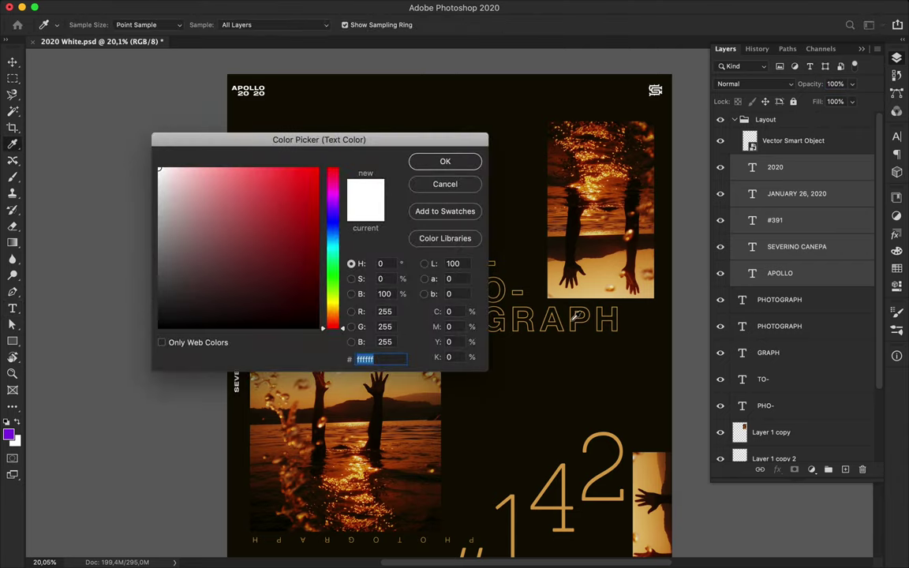
- Colour the white labels with the title's gold and load that gold as foreground
click(619, 461)
click(441, 161)
click(750, 140)
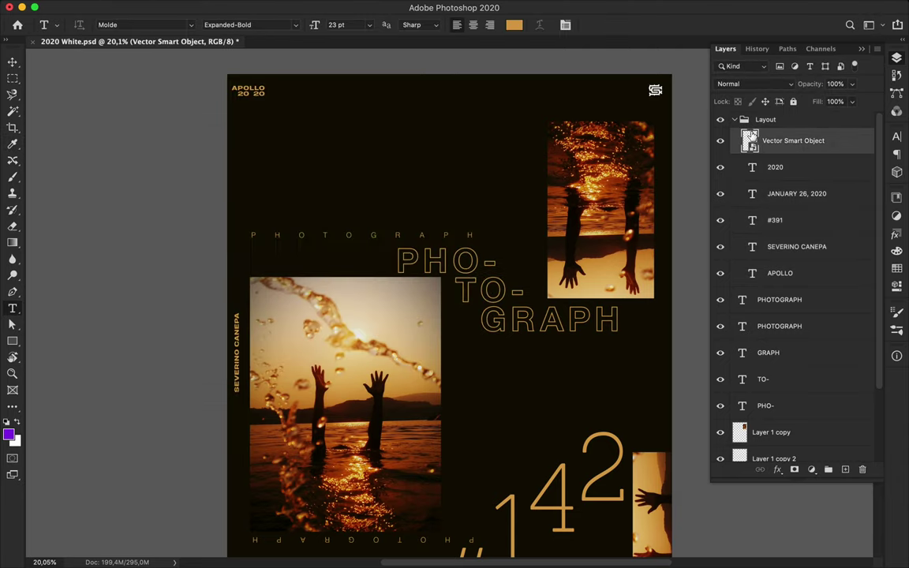
key(i)
click(506, 447)
- Rasterize the corner logo Vector Smart Object and fill it with the gold
key(b)
click(590, 78)
key(Return)
key(m)
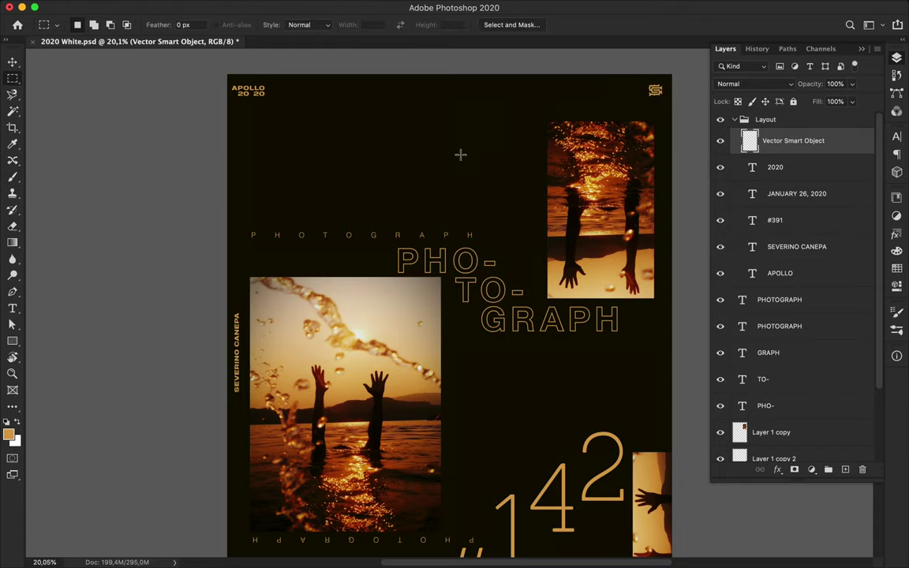
key(v)
scroll(462, 195, down, 5)
scroll(465, 197, up, 2)
scroll(462, 196, up, 2)
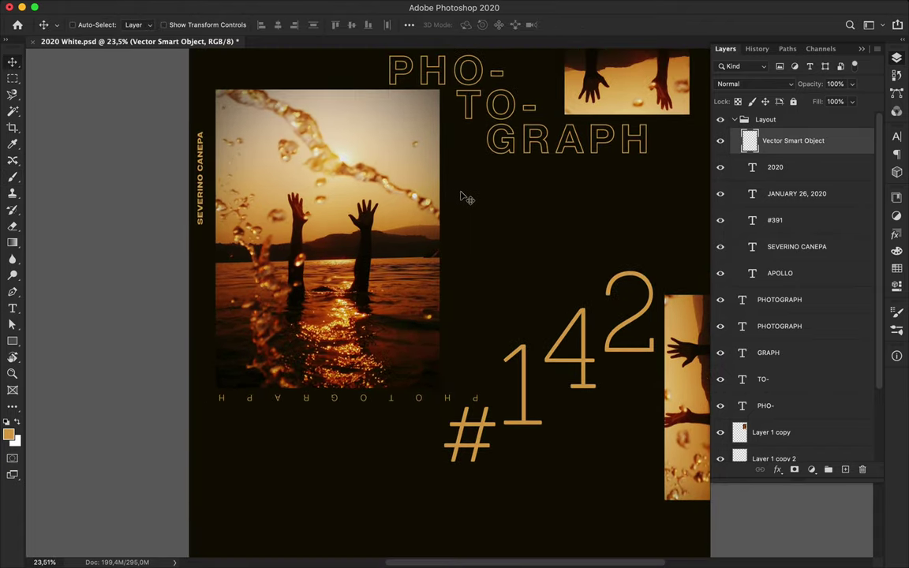
scroll(466, 198, down, 2)
scroll(466, 197, up, 5)
- Draw a triangle with the Polygon tool just right of the main photo
key(u)
right_click(13, 341)
click(67, 376)
drag(464, 284, 464, 267)
- Fill the triangle with solid gold and shrink it
key(i)
key(a)
click(188, 25)
click(125, 69)
click(110, 90)
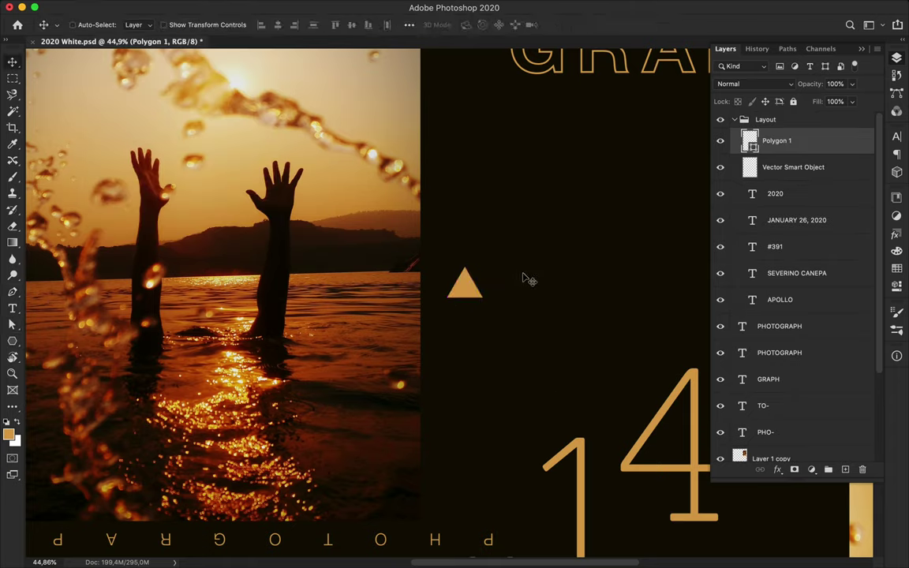
key(v)
key(ctrl+t)
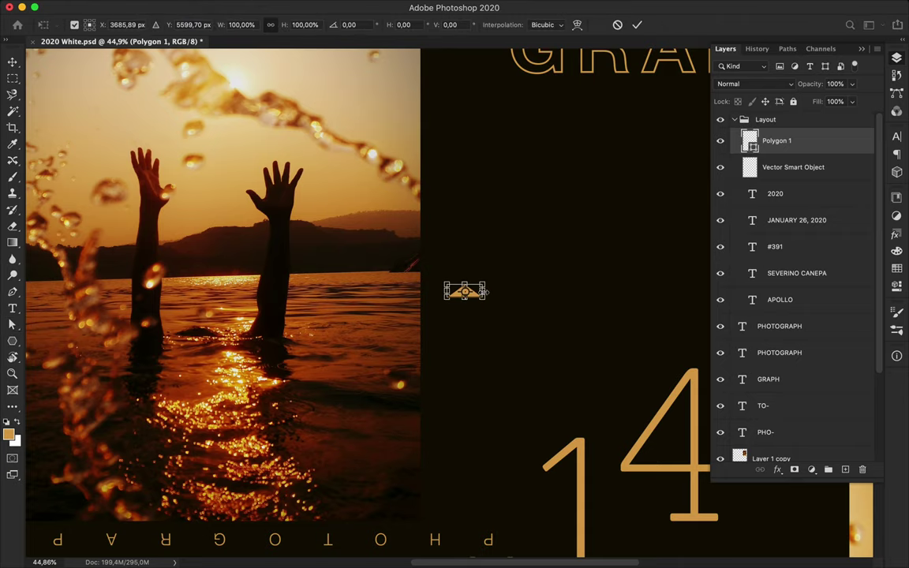
key(Return)
- Duplicate the triangle into a stack below it and copy PHOTOGRAPH beside the photo
key(a)
key(v)
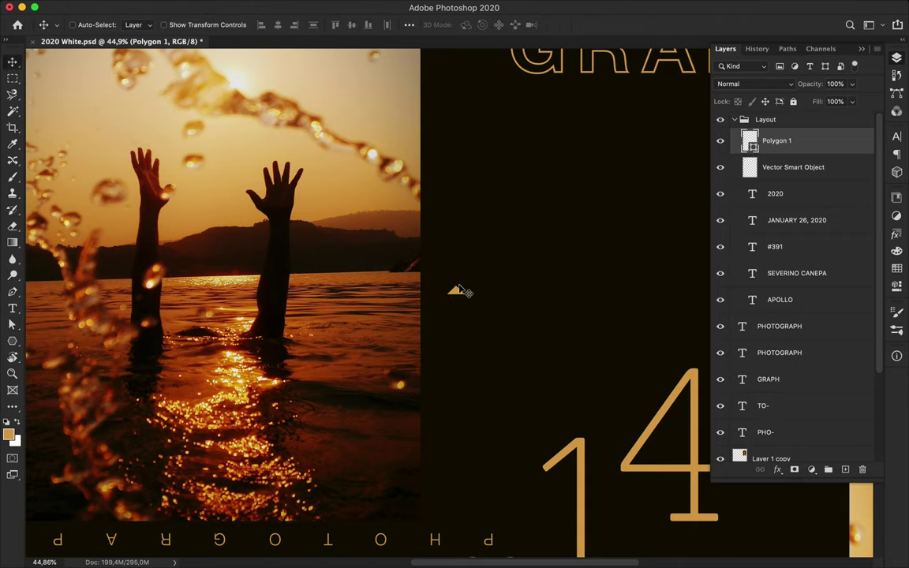
scroll(457, 293, up, 1)
drag(457, 293, 464, 320)
scroll(463, 320, down, 5)
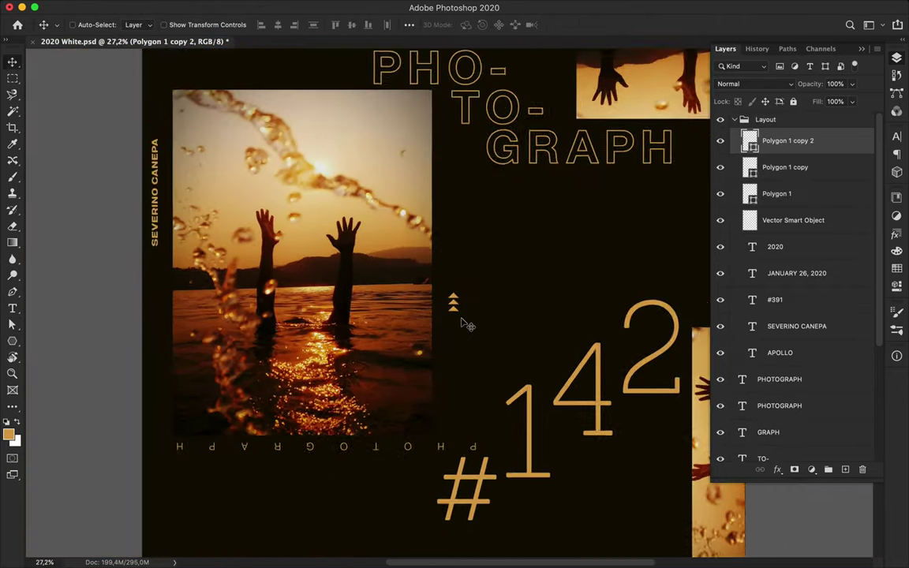
scroll(463, 320, up, 2)
drag(355, 70, 592, 229)
- Edit the copied PHOTOGRAPH text and set its letter spacing, ending at 600
double_click(594, 228)
key(super+t)
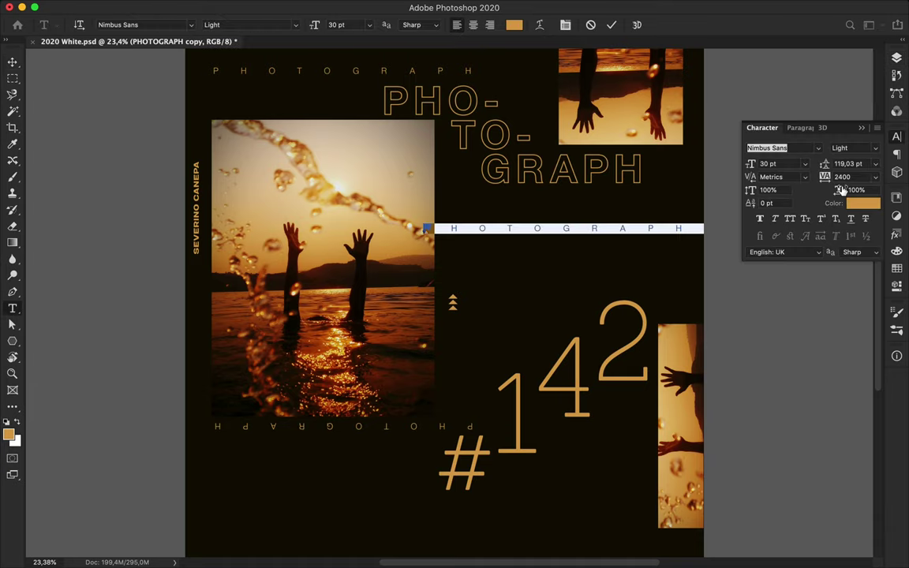
double_click(844, 177)
text(1800)
key(Return)
text(5)
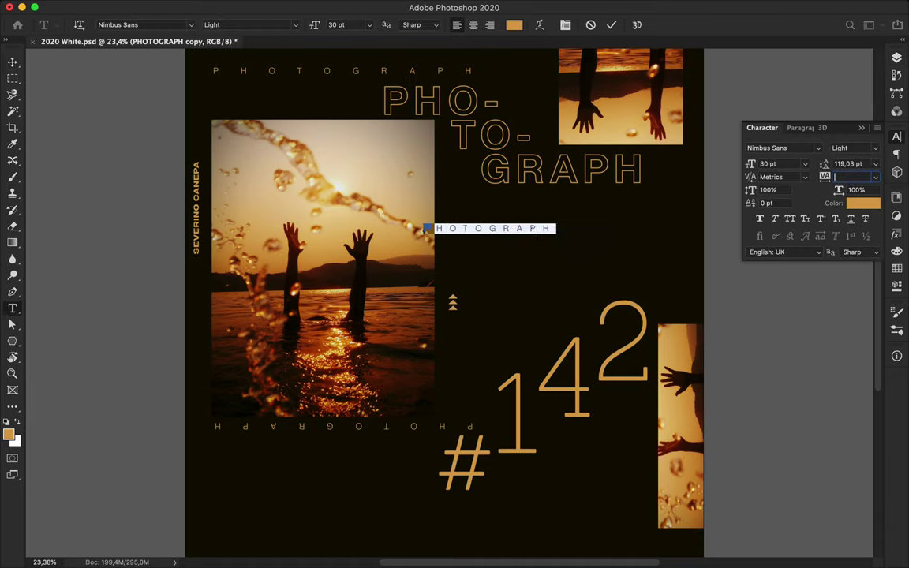
text(2400)
key(Return)
text(600)
key(Return)
- Retype the copy as 'Select a random picture' and rotate it vertical
drag(490, 228, 550, 214)
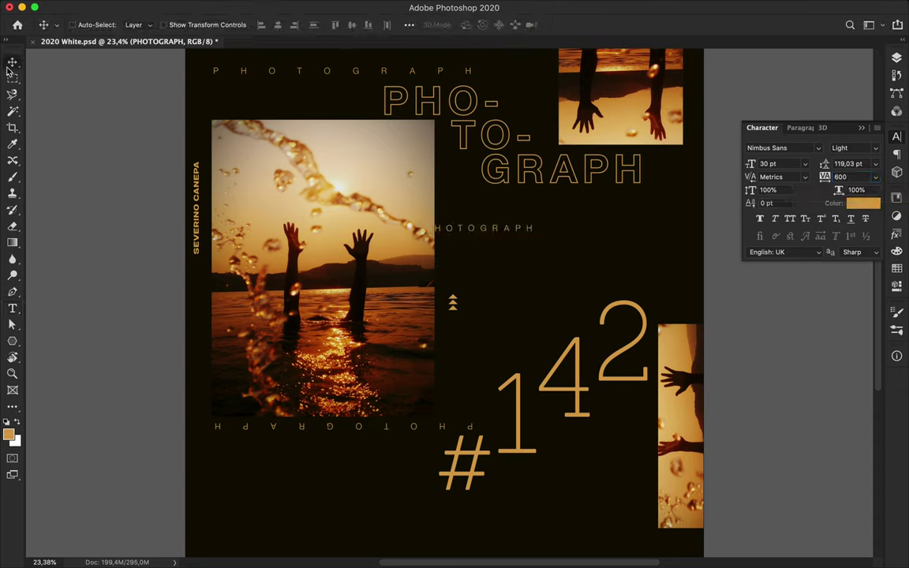
text(SEI)
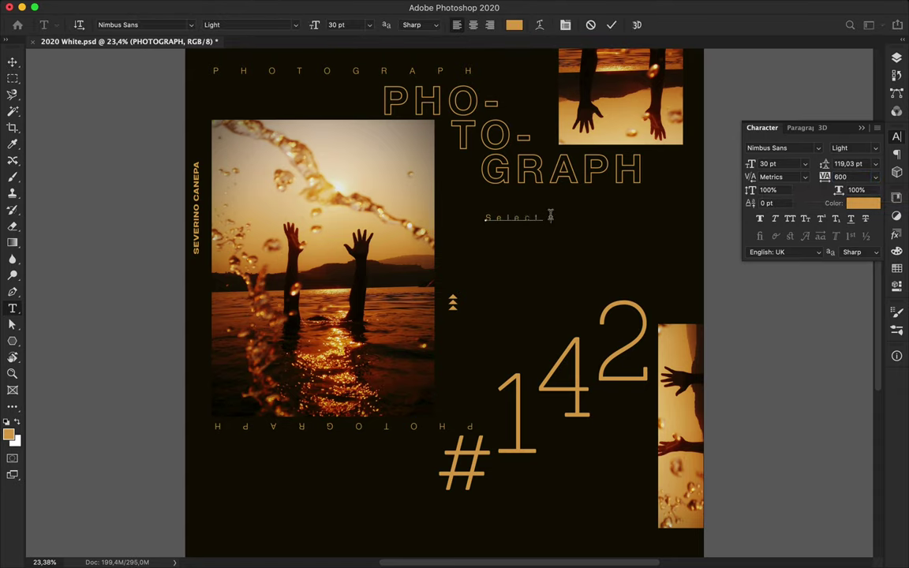
text(cture)
key(ctrl+Return)
key(ctrl+t)
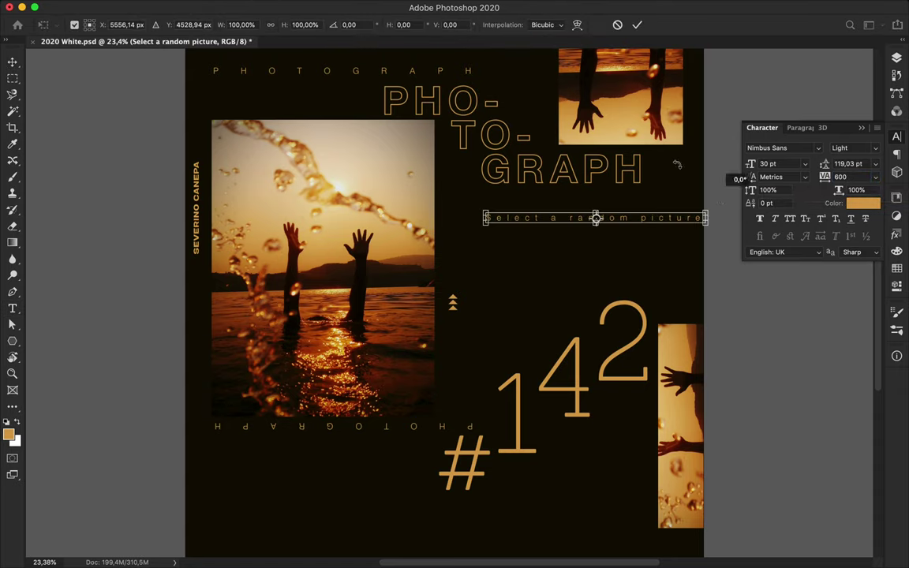
mouse_move(596, 268)
mouse_down()
mouse_move(525, 215)
mouse_move(491, 215)
mouse_up()
key(Return)
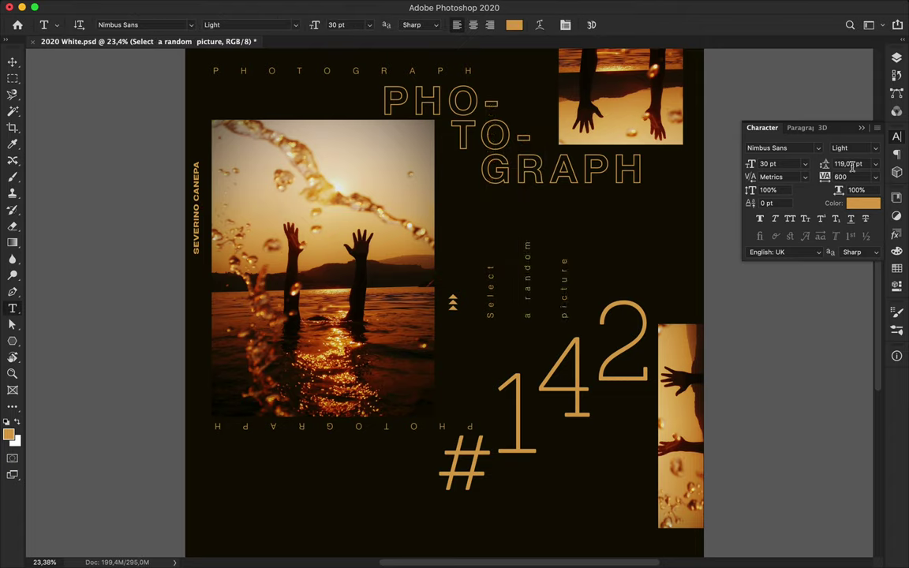
- Give the vertical caption 49.03 pt leading and place it beside the gold triangles
scroll(848, 163, down, 5)
scroll(854, 163, down, 5)
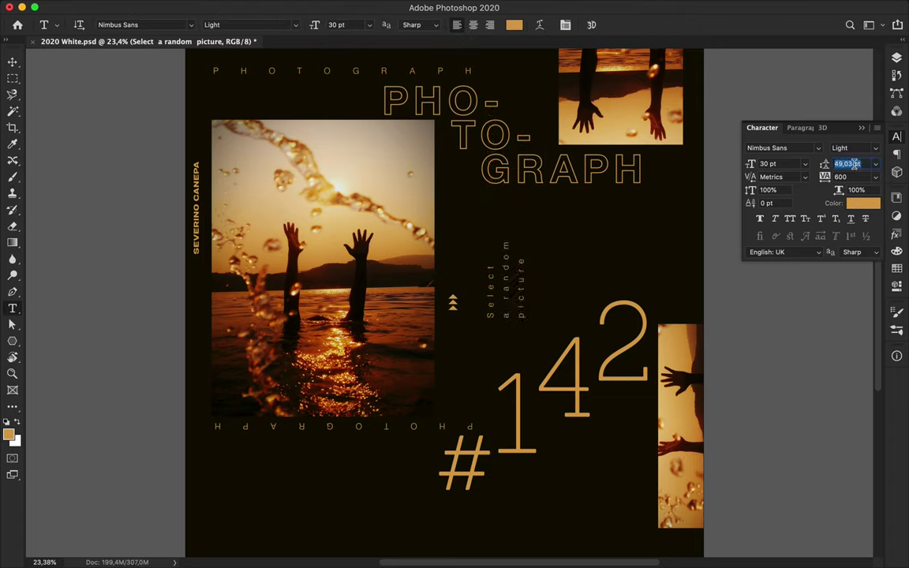
click(849, 163)
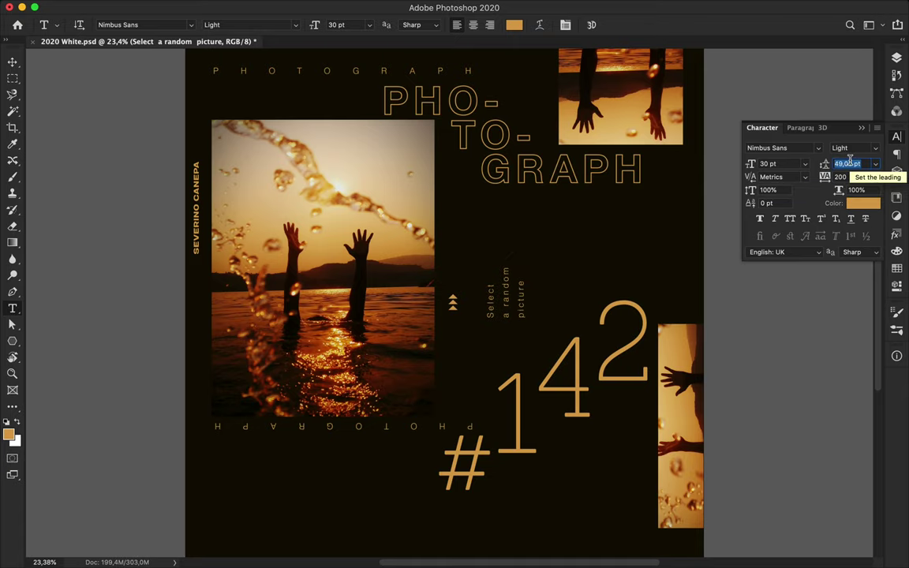
key(v)
drag(525, 294, 501, 293)
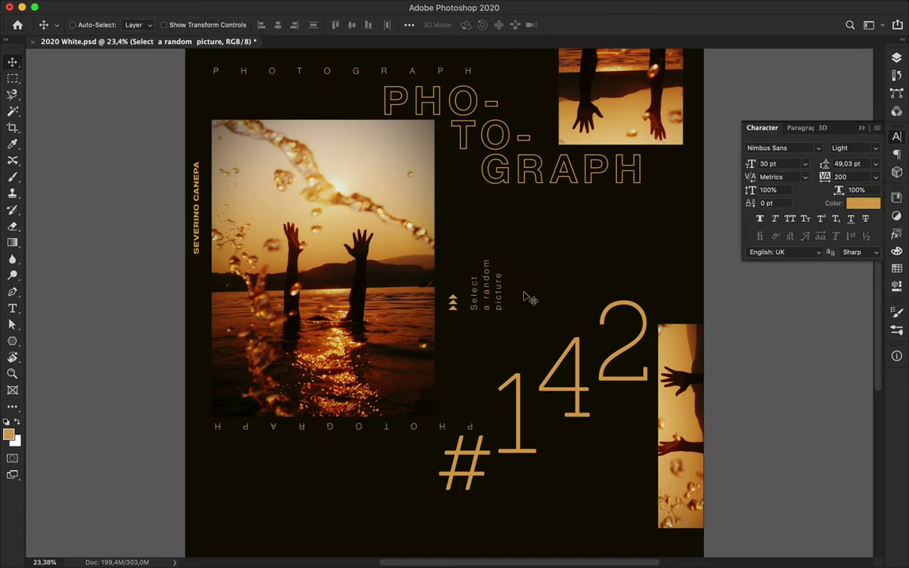
scroll(454, 306, up, 2)
key(ctrl+semicolon)
key(F7)
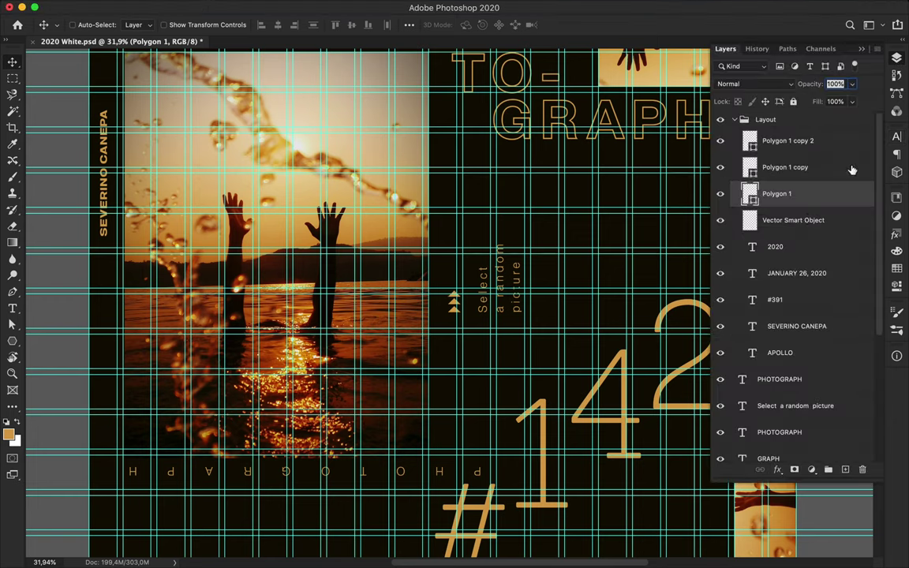
- Merge the three triangle layers into one and duplicate the vertical caption
shift+click(791, 154)
key(ctrl+e)
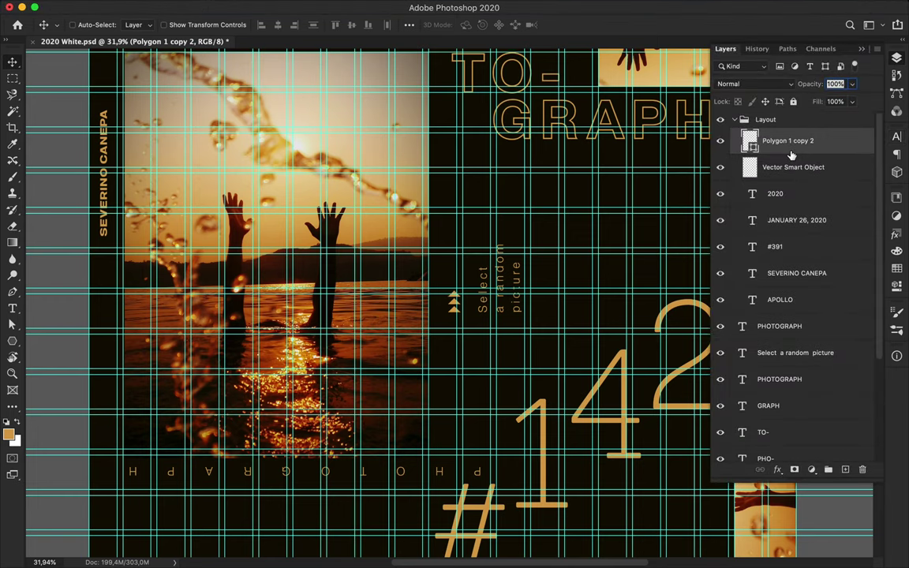
ctrl+click(493, 315)
mouse_move(493, 315)
mouse_down()
mouse_move(511, 336)
mouse_move(515, 315)
mouse_move(335, 493)
mouse_up()
- Turn the caption copy horizontal below the main photo and retype it as 'and design a poster Whatever it is'
scroll(524, 319, down, 3)
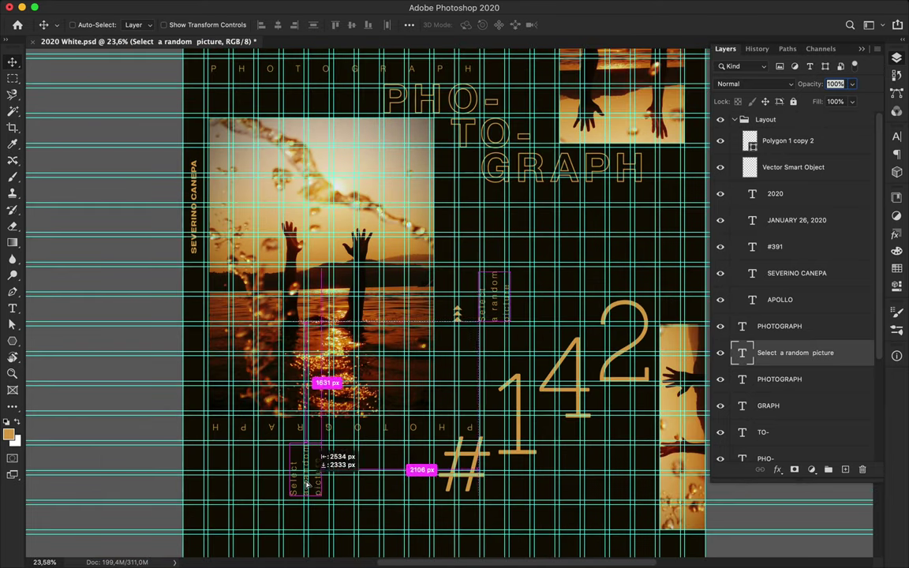
key(ctrl+t)
mouse_move(272, 398)
mouse_down()
mouse_move(387, 450)
mouse_move(364, 379)
mouse_up()
key(Return)
double_click(304, 465)
text(and design)
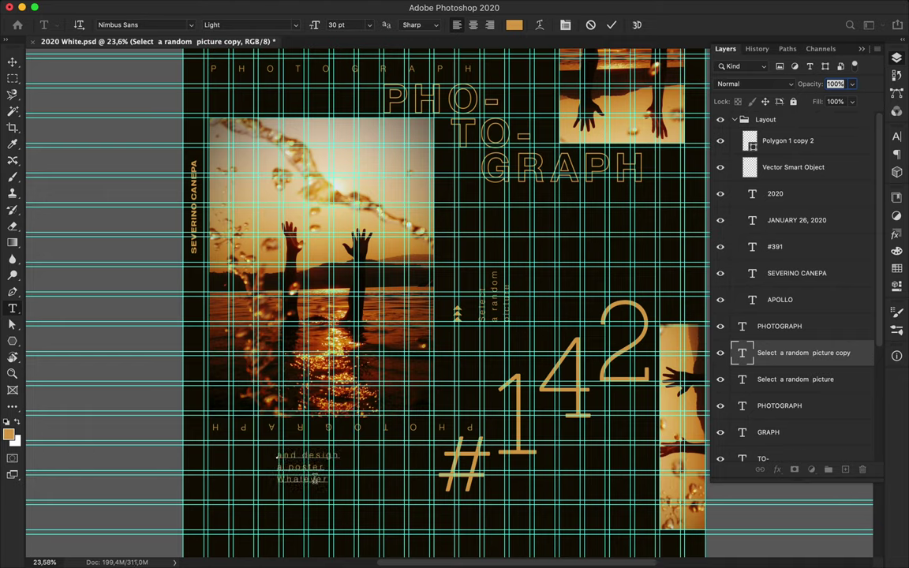
key(ctrl+Return)
- Move the new text block to the lower-left under the photo and hide the guides
key(v)
drag(314, 479, 283, 475)
drag(277, 470, 280, 495)
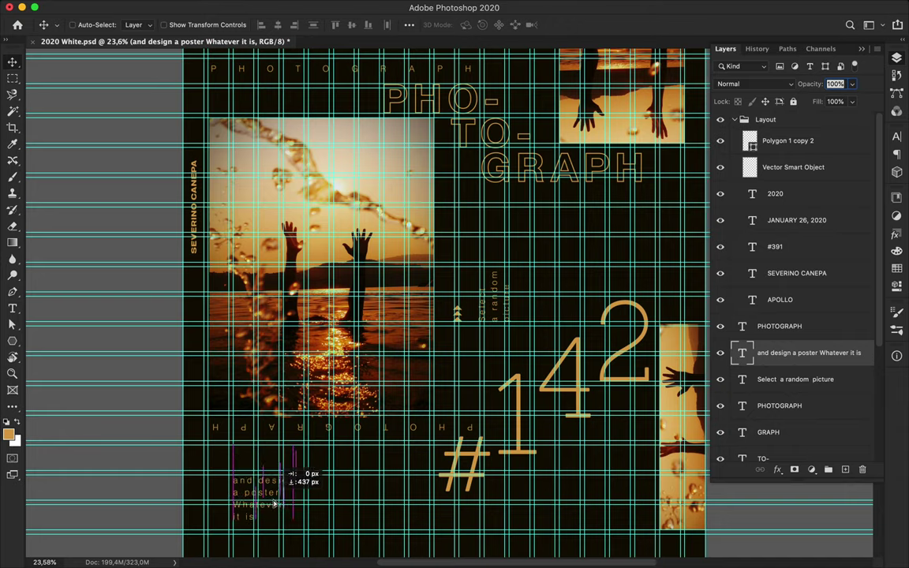
scroll(277, 492, down, 3)
key(ctrl+semicolon)
scroll(377, 404, down, 2)
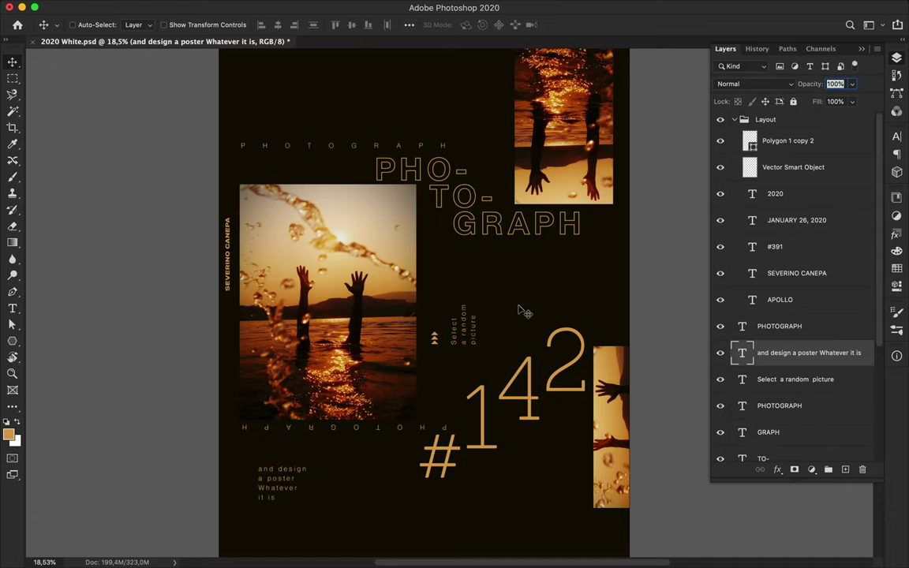
scroll(539, 303, down, 1)
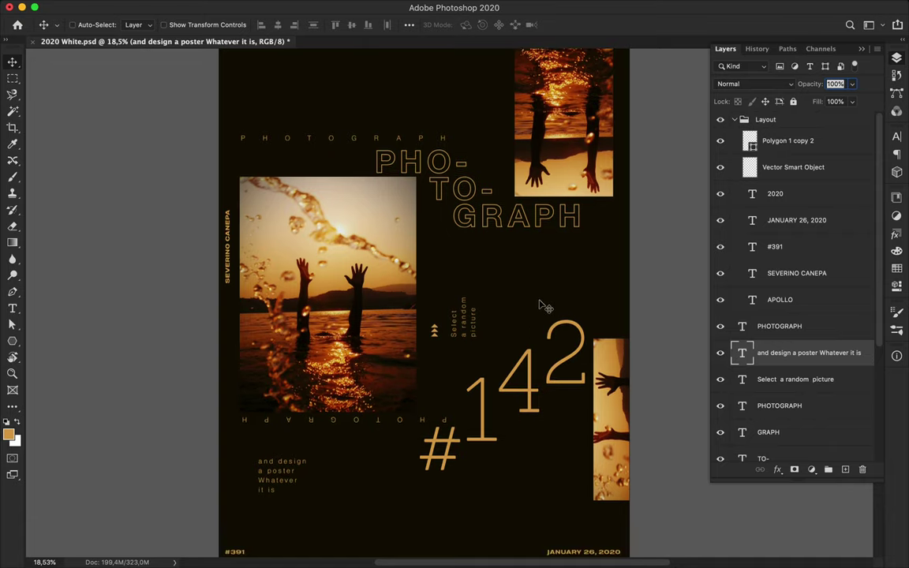
- Set up the Pen tool in Shape mode with no fill and a gold stroke
scroll(539, 304, up, 3)
key(p)
click(141, 26)
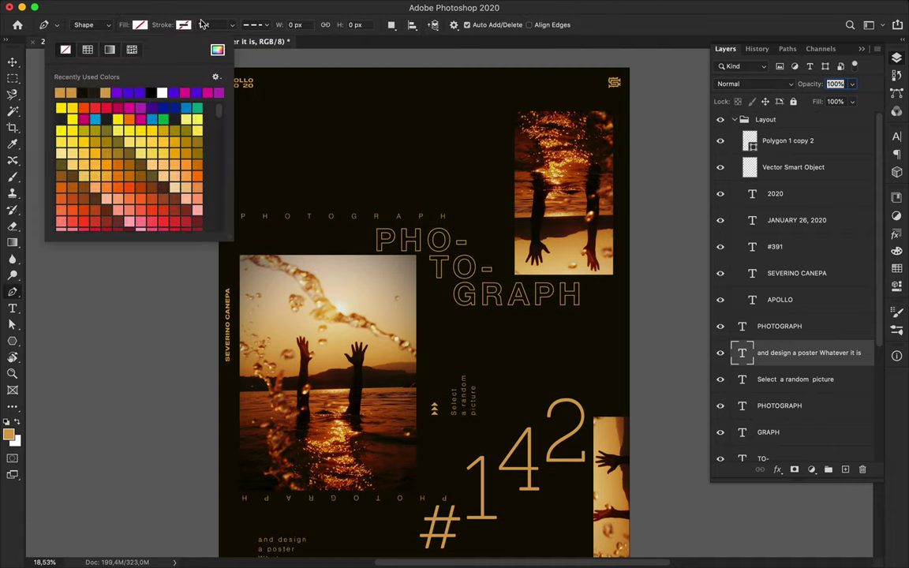
click(65, 49)
click(183, 24)
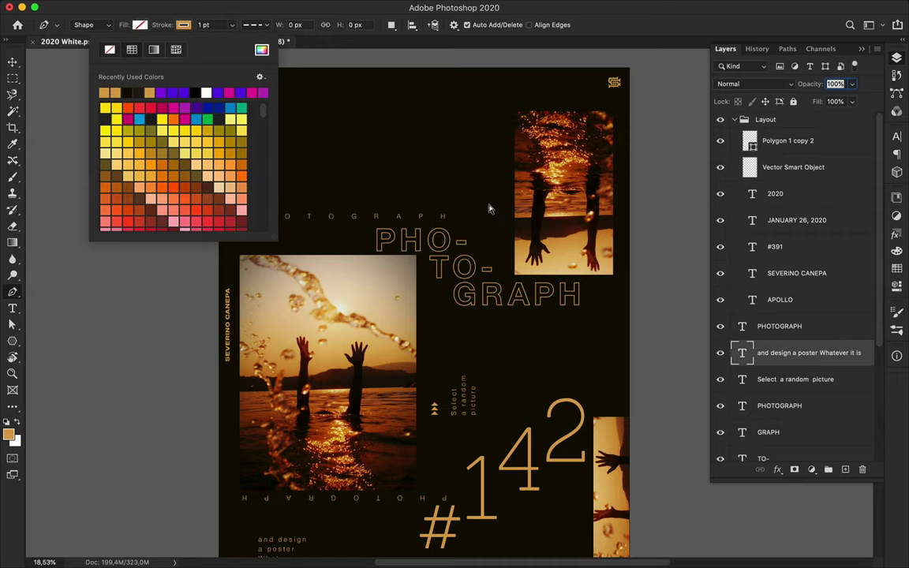
click(489, 209)
key(ctrl+apostrophe)
key(ctrl+z)
- Draw a horizontal line above the PHOTOGRAPH text to the top-right photo
click(277, 205)
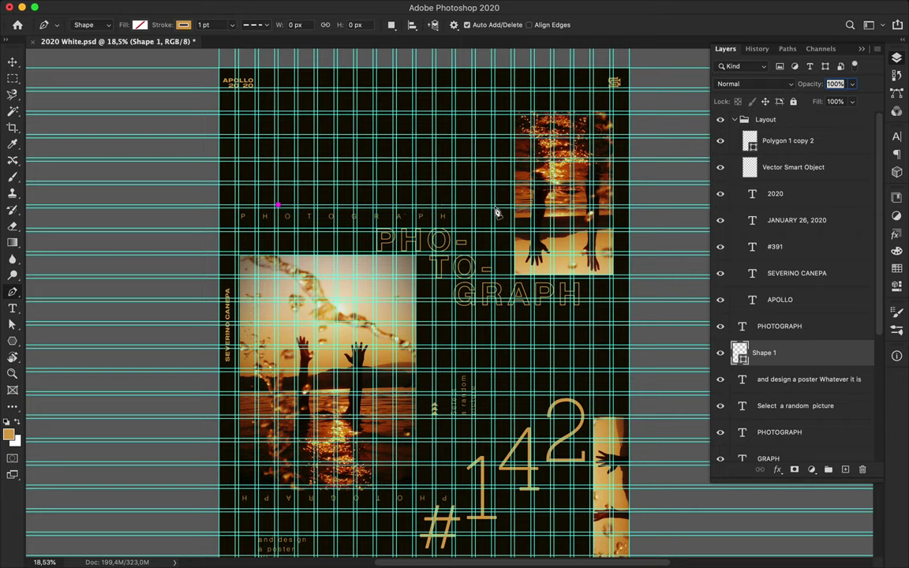
click(511, 205)
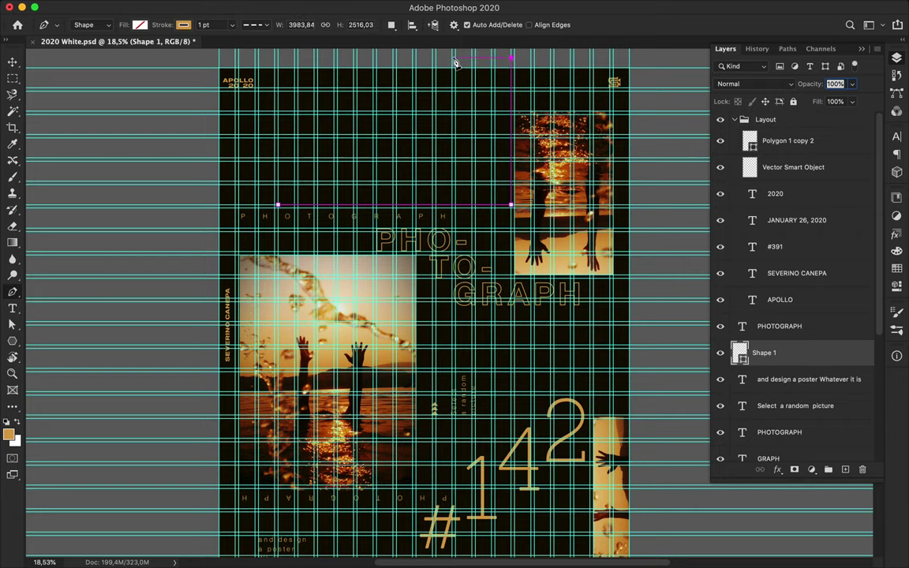
key(a)
key(ctrl+apostrophe)
scroll(469, 254, down, 3)
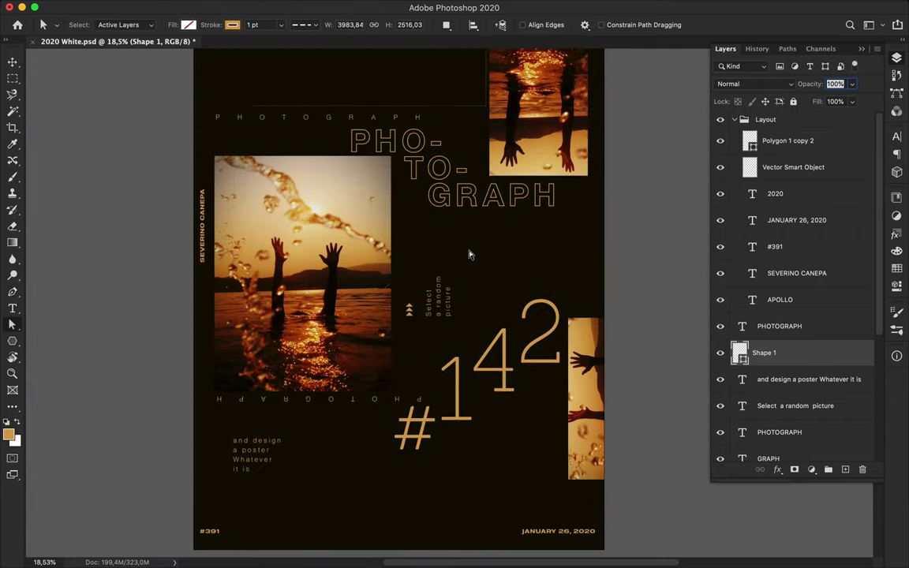
key(ctrl+apostrophe)
scroll(546, 227, up, 2)
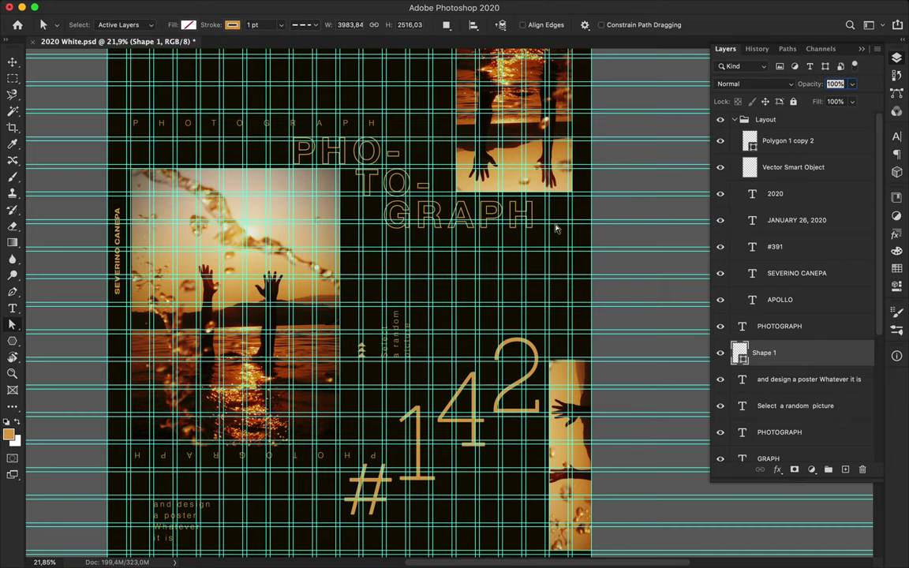
- Draw an L-shaped line from the right edge left under the title, then down above #142
key(p)
scroll(560, 233, up, 2)
click(604, 325)
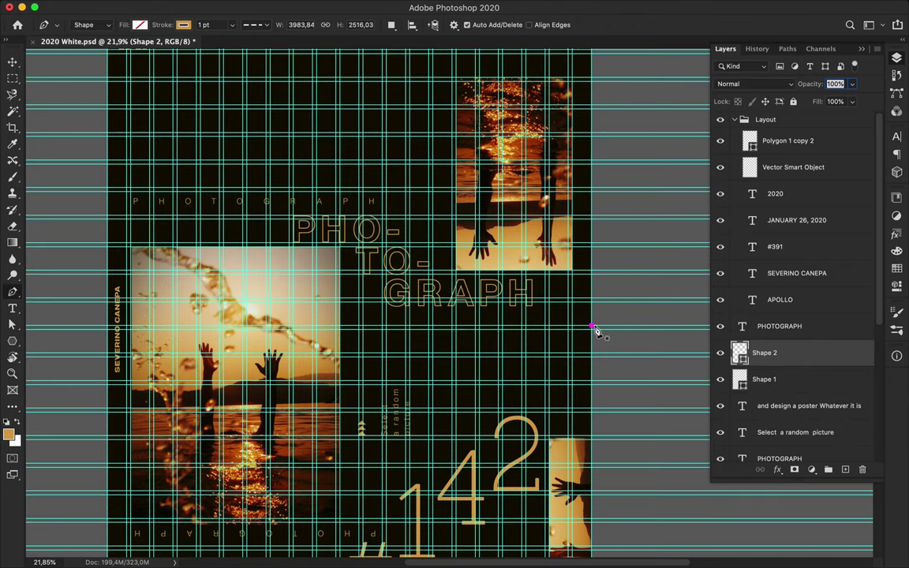
click(489, 325)
click(451, 325)
click(451, 437)
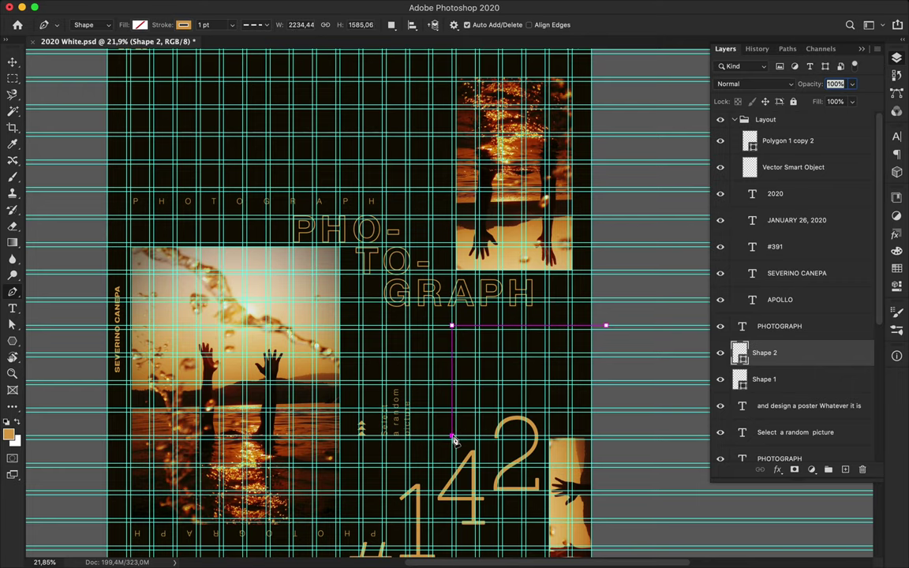
- Draw a vertical line from below the numerals to near the bottom edge
scroll(453, 439, down, 5)
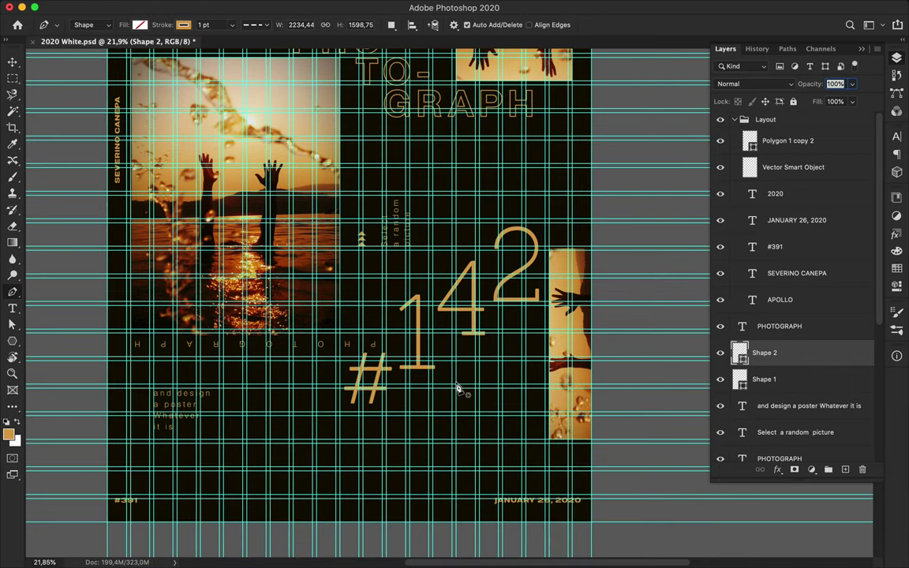
click(456, 385)
click(457, 497)
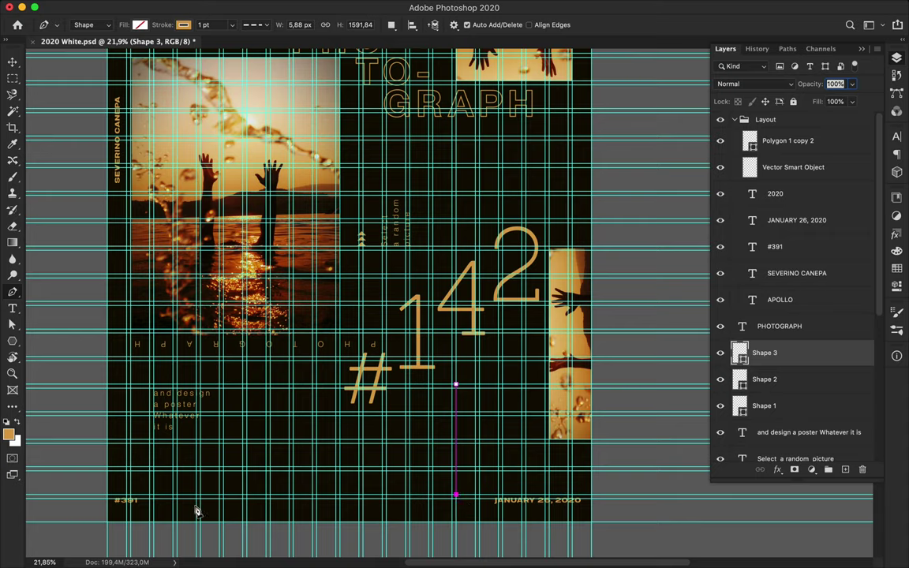
key(a)
key(ctrl+semicolon)
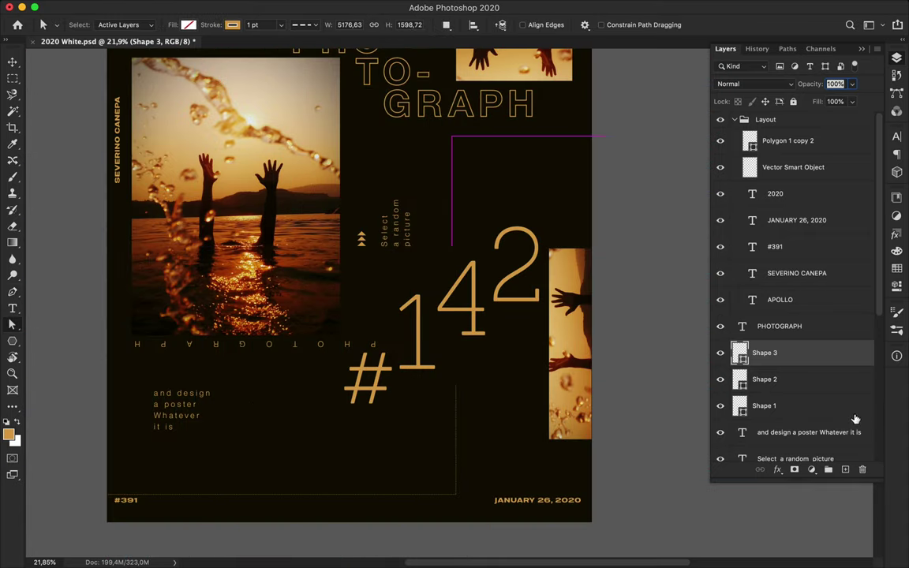
- Make the three frame lines solid instead of dashed and fit the poster in view
shift+click(854, 418)
scroll(539, 314, up, 3)
click(314, 28)
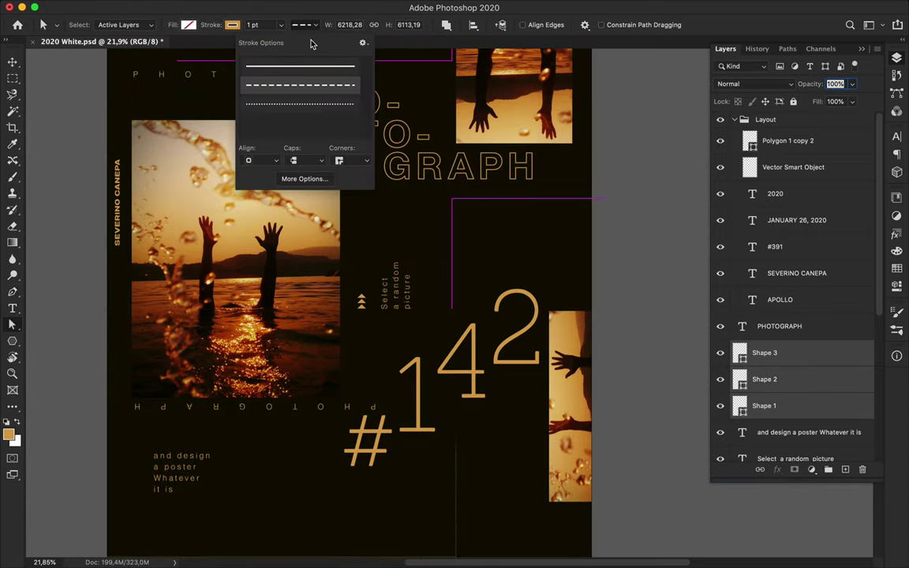
click(299, 85)
key(v)
key(ctrl+0)
- Draw another vertical frame line beside the #142 numerals reaching lower down
scroll(509, 259, up, 2)
scroll(508, 259, down, 2)
scroll(509, 259, down, 2)
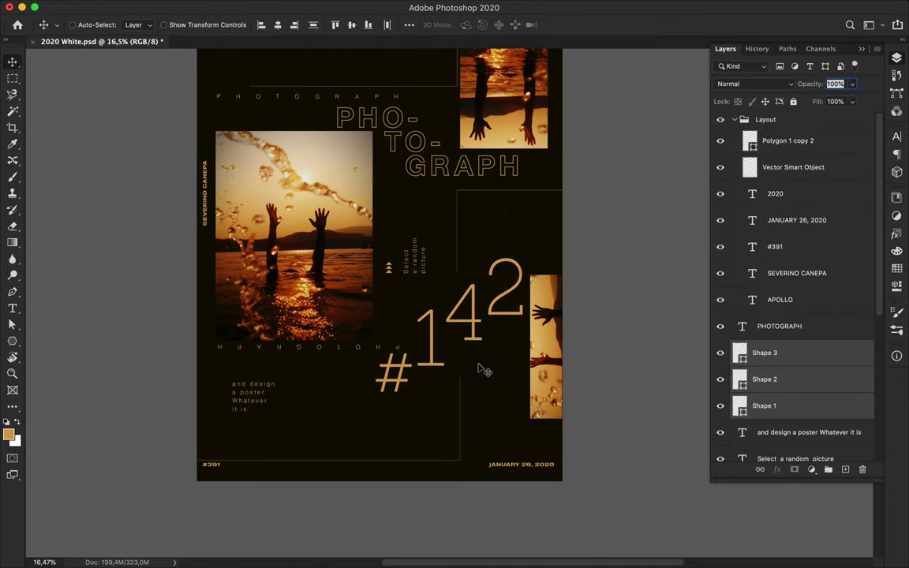
scroll(476, 410, up, 1)
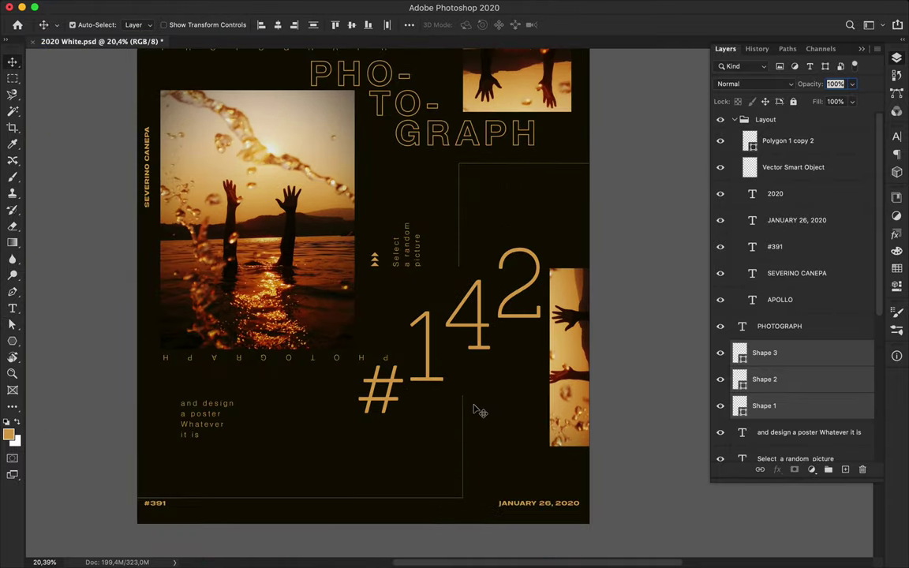
key(ctrl+semicolon)
key(p)
click(482, 385)
click(480, 534)
key(a)
key(ctrl+semicolon)
- Draw a line from above the numerals up and across to the right edge
scroll(532, 451, up, 3)
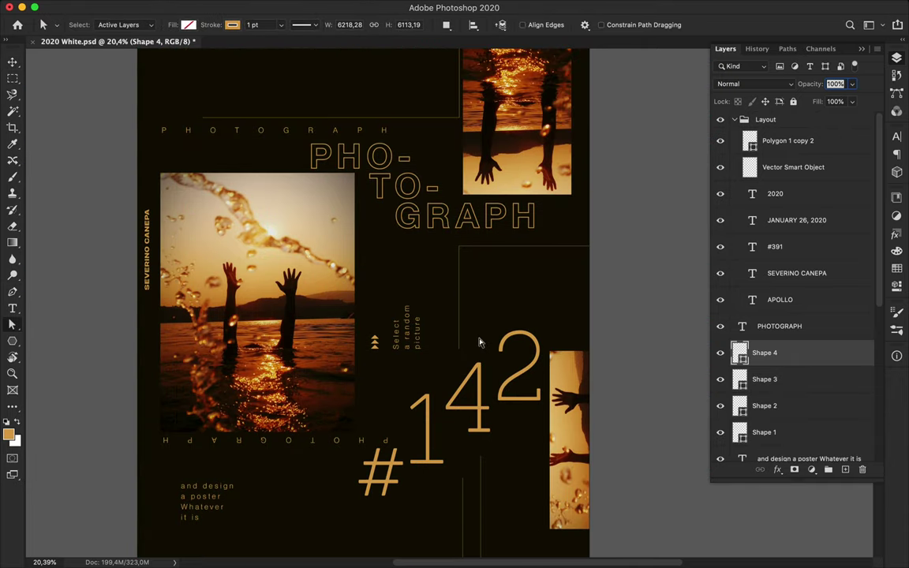
key(ctrl+semicolon)
key(p)
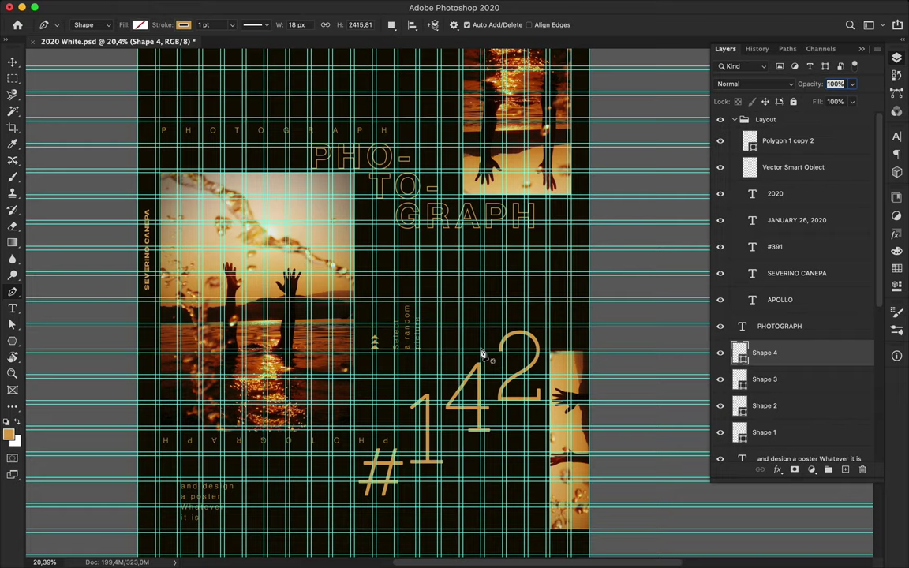
click(480, 348)
click(480, 308)
click(588, 306)
key(a)
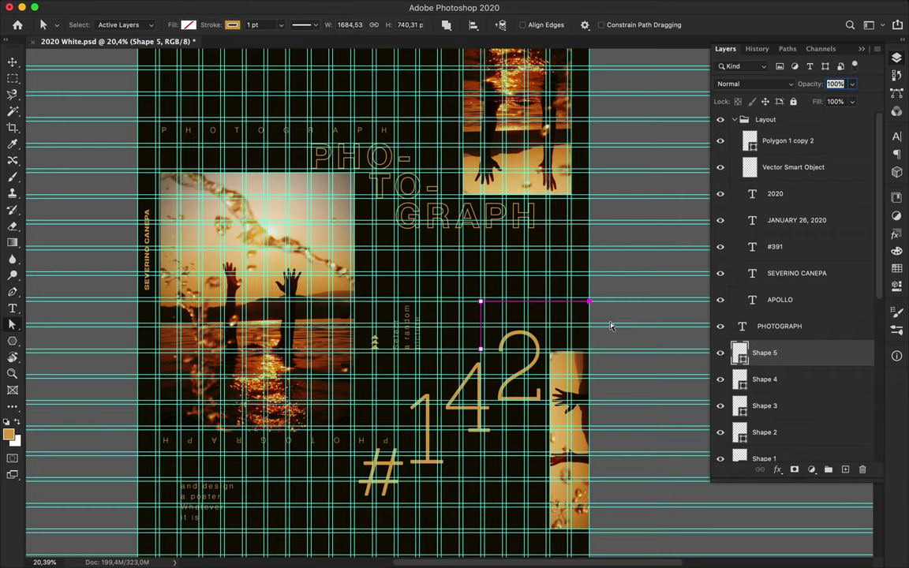
key(ctrl+semicolon)
- Delete the extra fifth line and look over the frame lines
scroll(611, 325, down, 3)
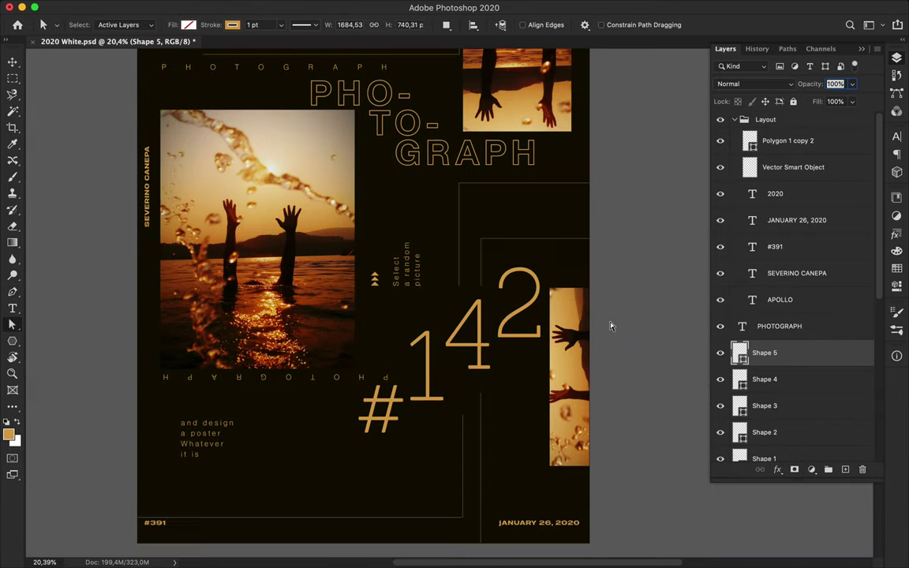
scroll(612, 325, up, 2)
scroll(608, 325, down, 2)
key(Delete)
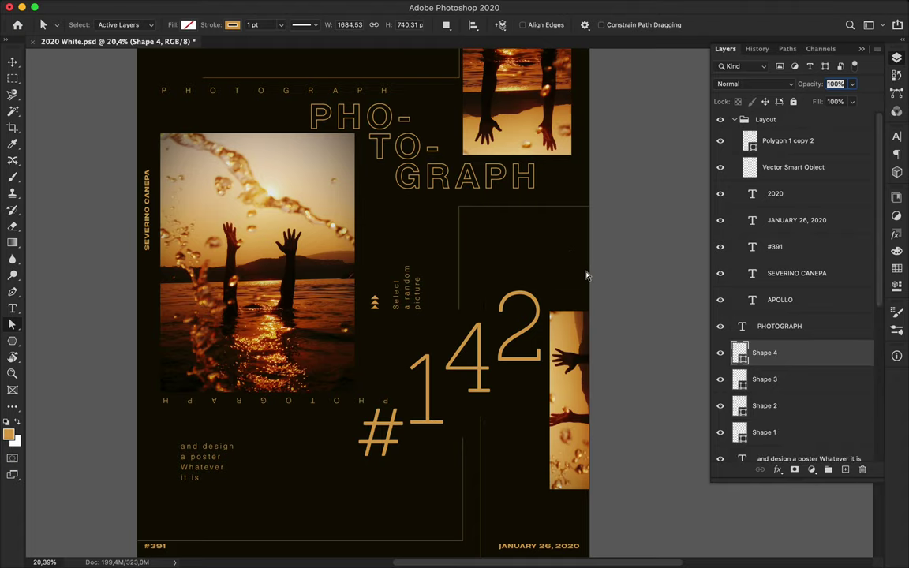
scroll(587, 268, down, 2)
scroll(586, 275, left, 2)
scroll(586, 274, left, 1)
scroll(586, 275, up, 2)
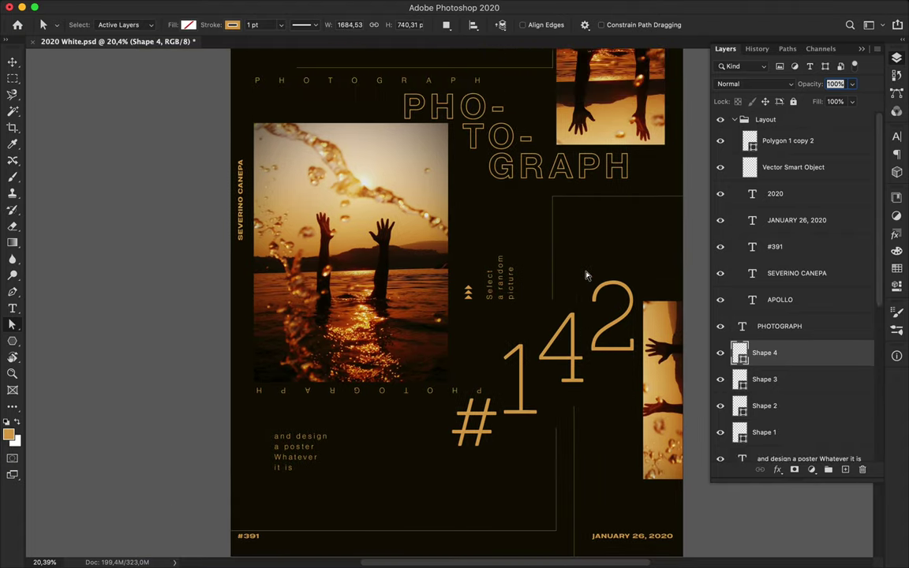
scroll(586, 275, up, 4)
scroll(586, 278, down, 1)
scroll(537, 233, down, 2)
scroll(537, 233, down, 1)
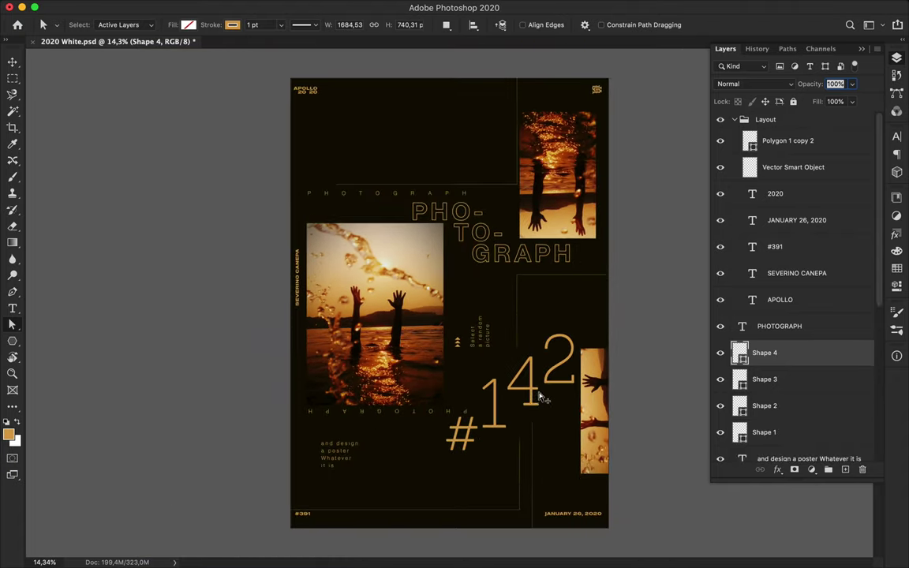
- Select the #142 numerals, then the sunset hands photo, with the Move tool
key(v)
click(541, 399)
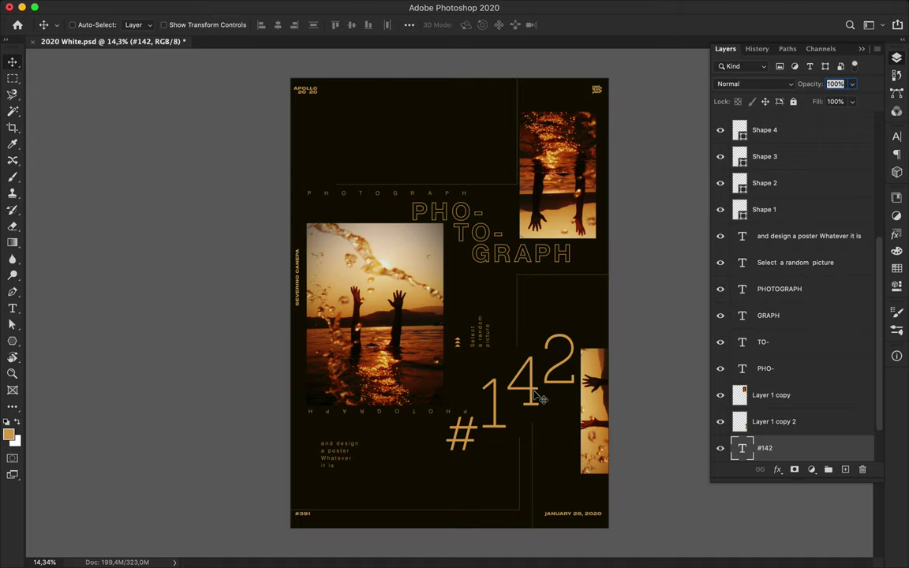
scroll(459, 343, up, 1)
scroll(459, 344, up, 1)
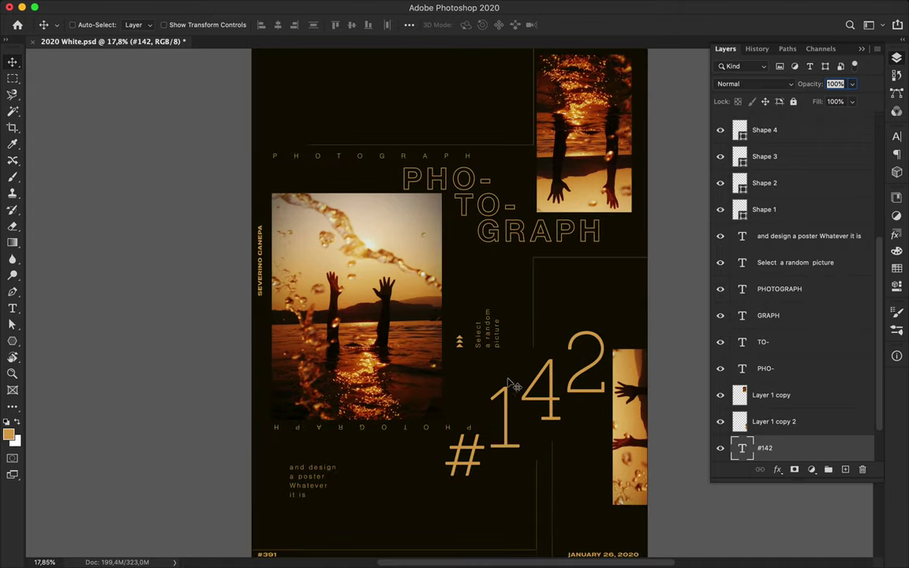
ctrl+click(395, 306)
- Copy a small square around the raised hand onto its own layer
key(ctrl+semicolon)
key(m)
scroll(371, 307, up, 4)
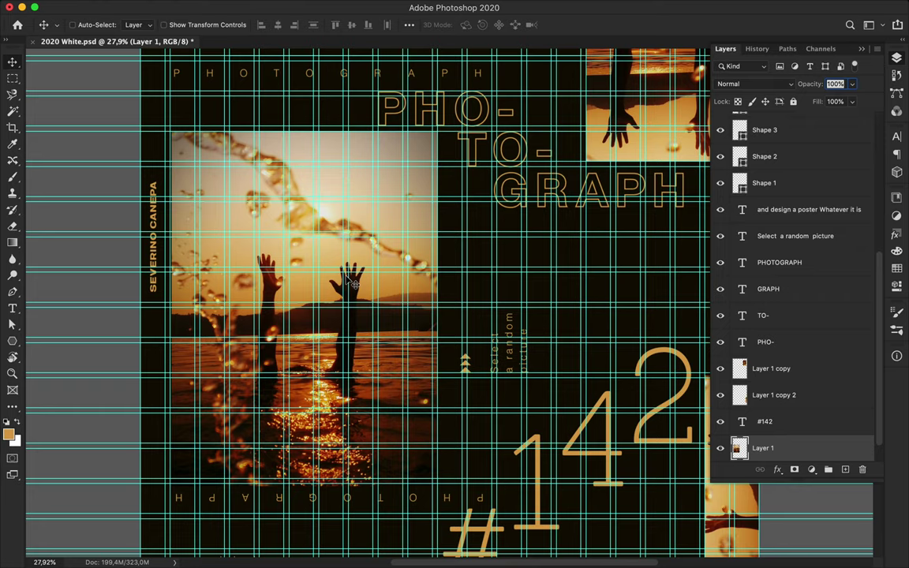
mouse_move(331, 258)
mouse_down()
mouse_move(365, 301)
mouse_move(604, 237)
mouse_up()
key(ctrl+j)
key(v)
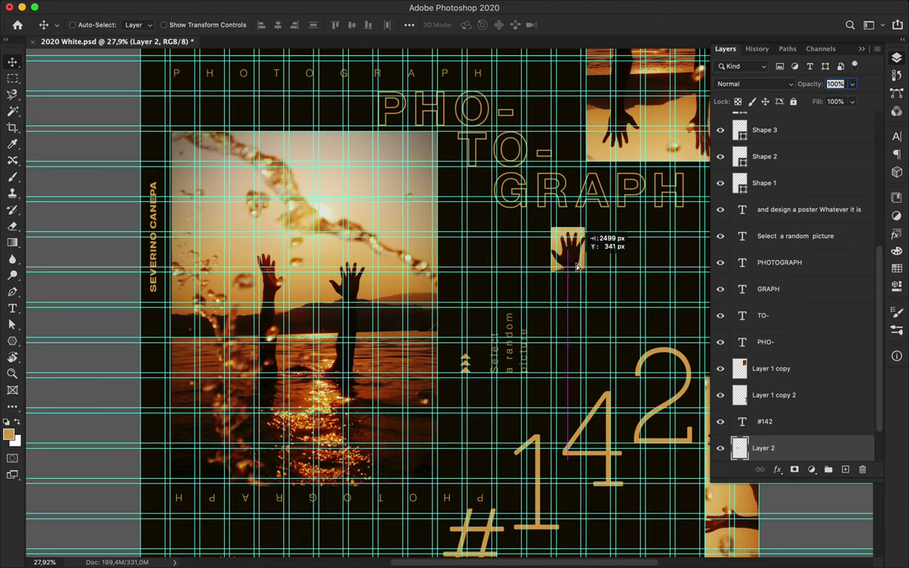
- Place the hand thumbnail under the GRAPH title
scroll(607, 236, down, 1)
scroll(608, 235, down, 1)
key(ctrl+semicolon)
scroll(607, 232, down, 1)
drag(534, 283, 515, 277)
key(ctrl+semicolon)
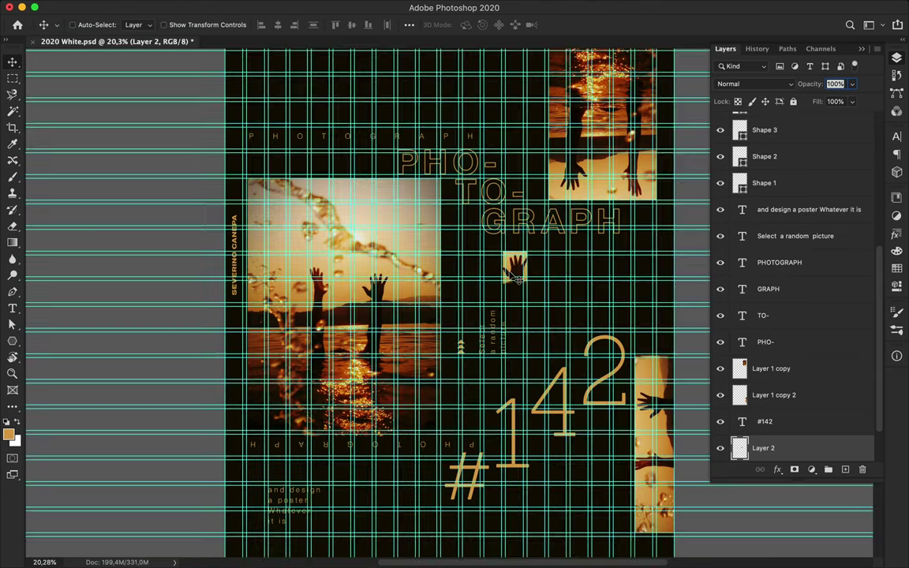
scroll(515, 278, up, 4)
- Move the hand thumbnail higher with a free transform and commit it
drag(515, 278, 519, 251)
scroll(518, 251, up, 3)
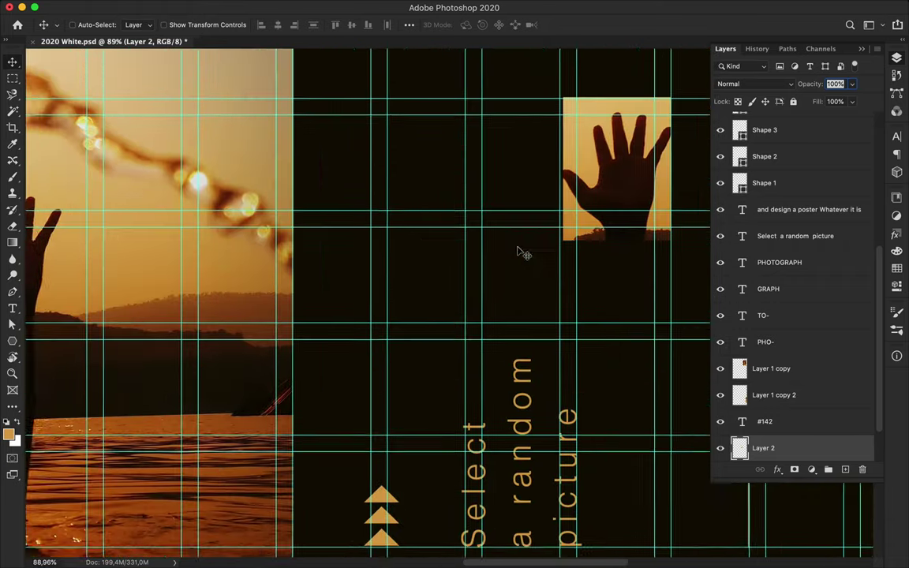
scroll(521, 253, up, 2)
key(ctrl+t)
drag(514, 252, 533, 203)
key(Return)
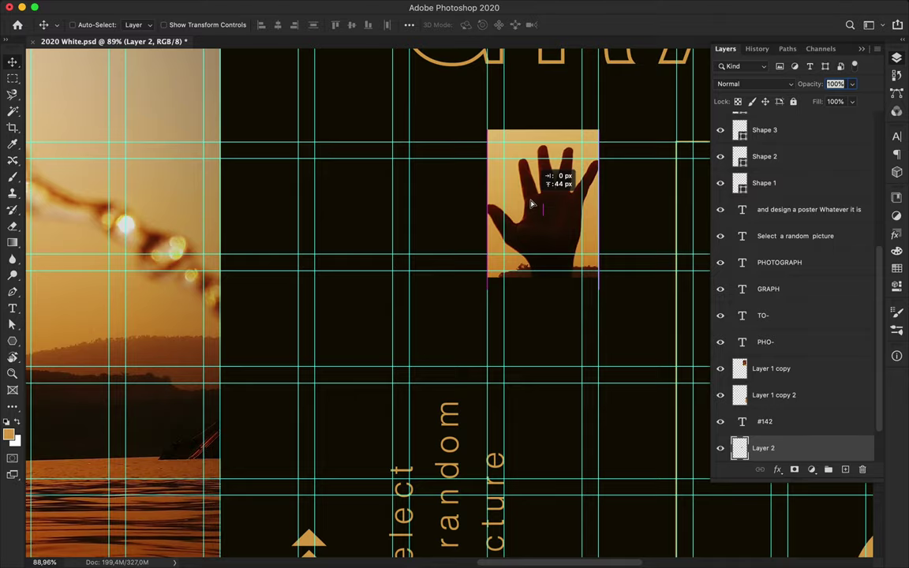
- Redraw a rectangular selection around the repeated hand images
key(m)
drag(480, 270, 620, 291)
drag(454, 106, 614, 138)
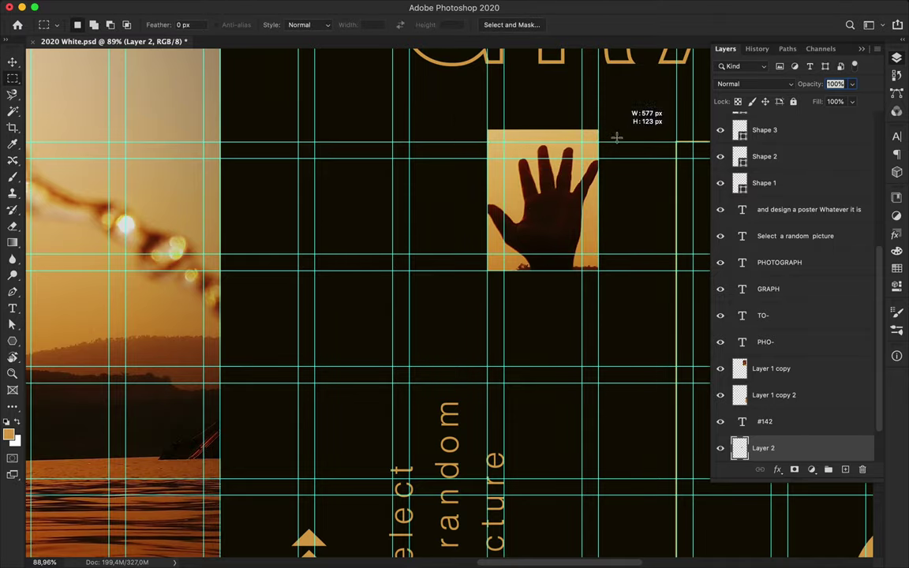
scroll(612, 174, down, 1)
scroll(609, 213, down, 2)
scroll(603, 211, down, 1)
key(v)
scroll(604, 210, down, 3)
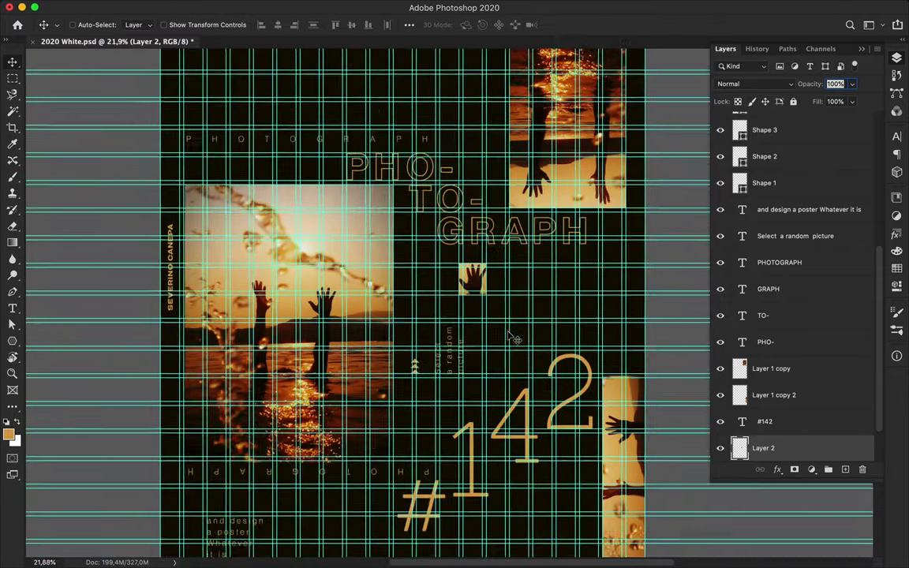
- Remove the extra hand copies so only Layer 2 remains, then deselect
mouse_move(485, 268)
mouse_down()
mouse_move(497, 288)
mouse_move(580, 288)
mouse_up()
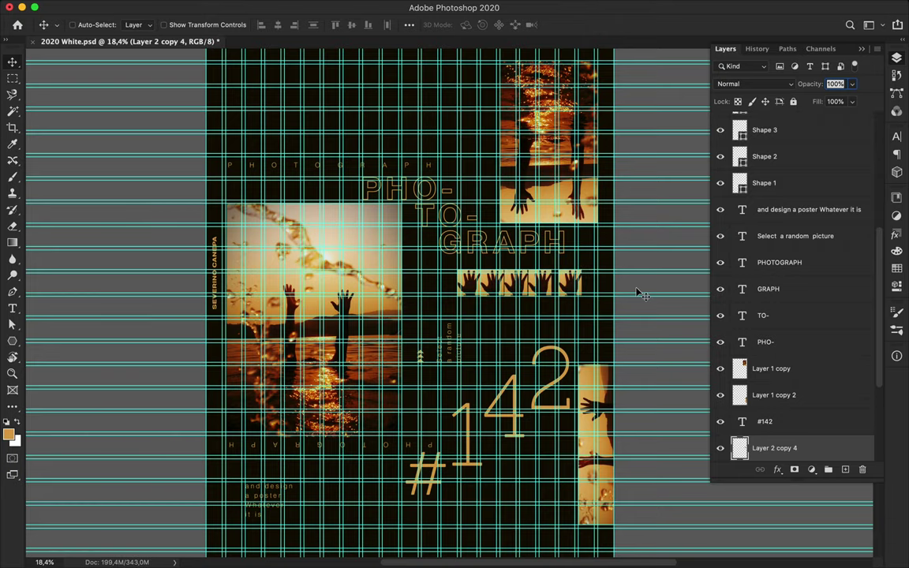
key(ctrl+semicolon)
scroll(639, 290, down, 1)
key(ctrl+z)
key(ctrl+z)
key(ctrl+z)
key(ctrl+d)
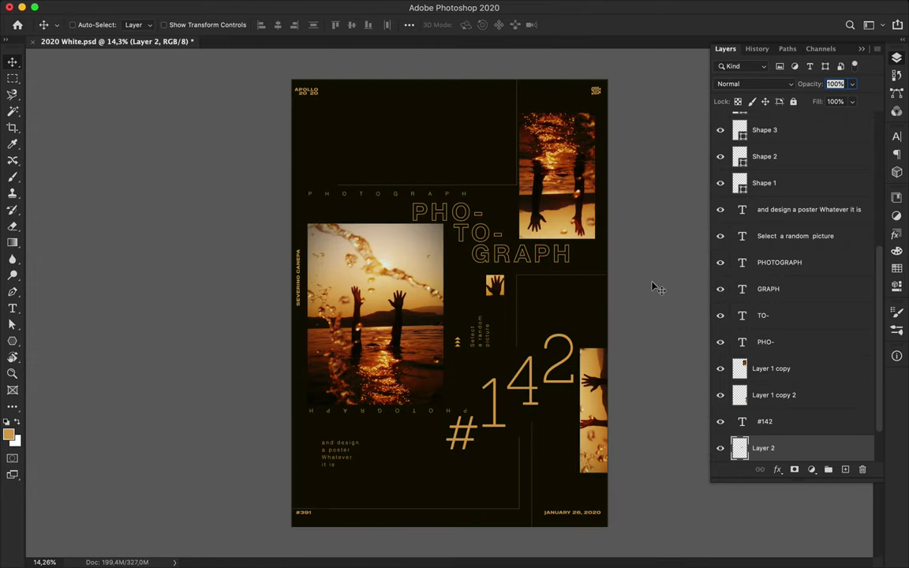
mouse_move(501, 289)
alt+mouse_down()
mouse_move(473, 126)
mouse_move(455, 103)
alt+mouse_up()
- Commit the top hand copy and duplicate another onto the right edge
scroll(473, 126, up, 2)
key(ctrl+semicolon)
key(ctrl+semicolon)
scroll(437, 303, down, 2)
key(ctrl+t)
key(Return)
mouse_move(454, 156)
alt+mouse_down()
mouse_move(600, 300)
mouse_move(557, 315)
alt+mouse_up()
scroll(600, 299, up, 3)
key(ctrl+semicolon)
scroll(557, 316, down, 3)
- Duplicate a fourth hand thumbnail onto the left edge beside the sunset photo
drag(155, 355, 153, 351)
key(ctrl+t)
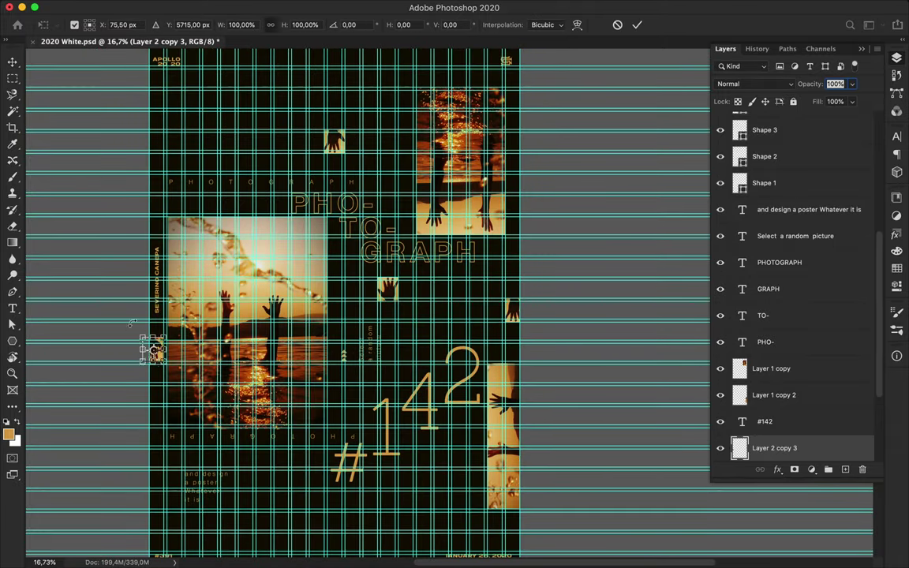
key(Return)
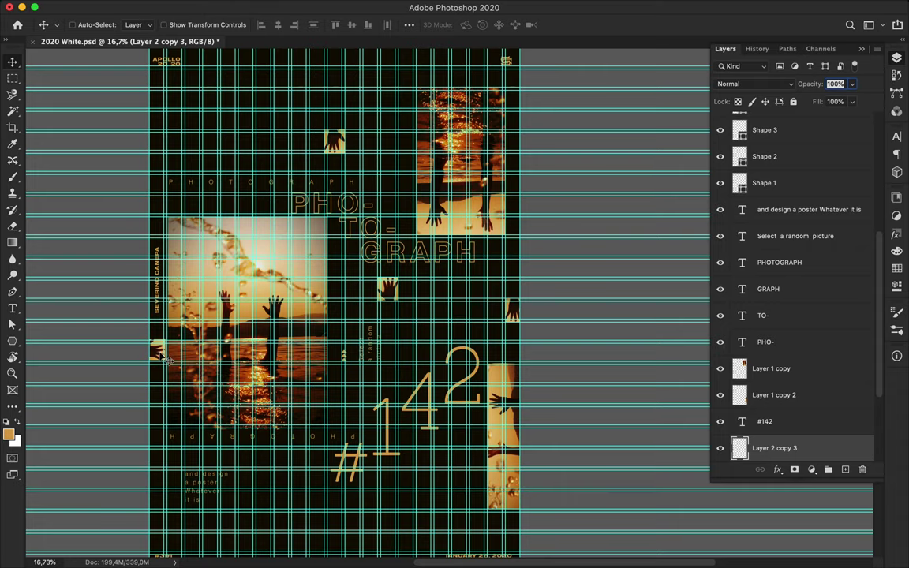
scroll(171, 364, up, 3)
drag(254, 366, 253, 365)
scroll(252, 364, down, 3)
ctrl+click(408, 383)
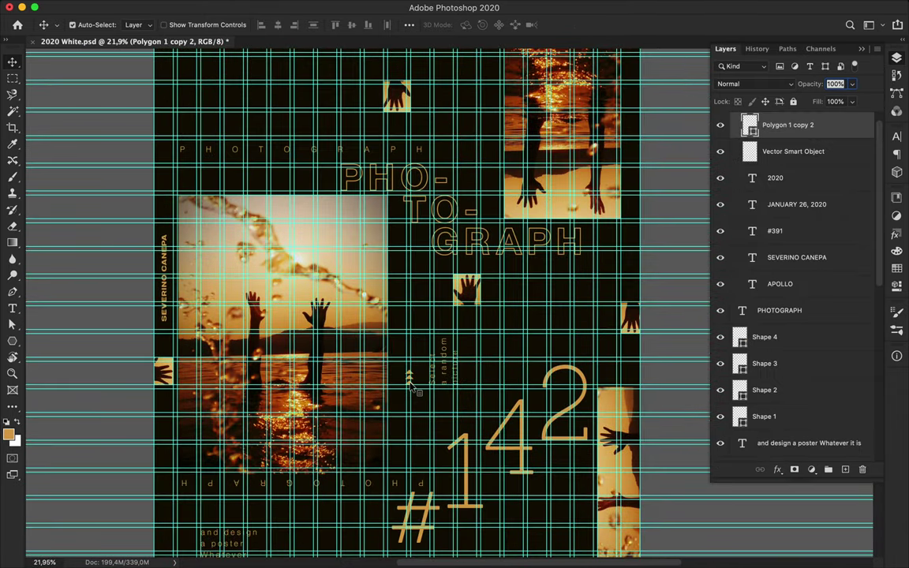
- Duplicate the gold chevrons to just left of PHO-, pointing right
key(ctrl+t)
mouse_move(408, 382)
mouse_down()
mouse_move(252, 154)
mouse_move(326, 170)
mouse_up()
key(Return)
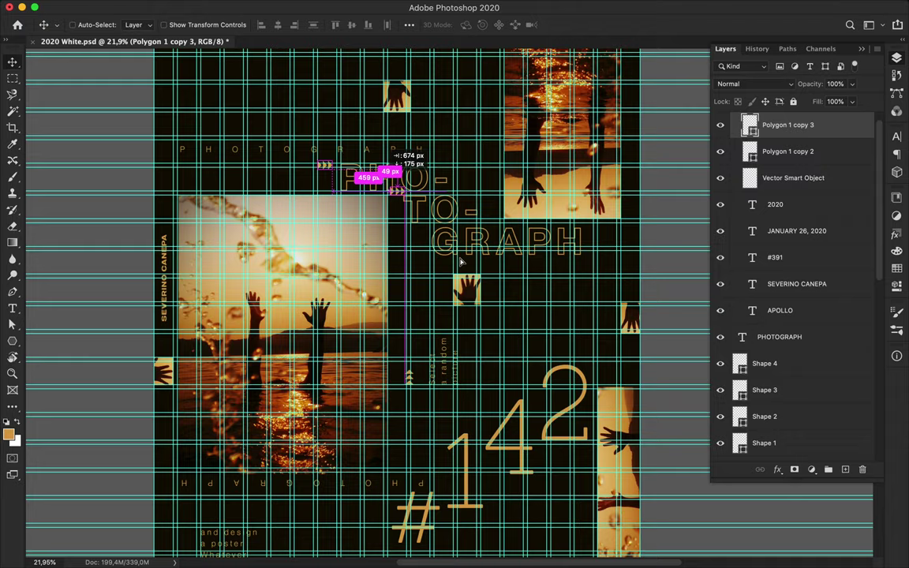
- Add another chevron copy beside 142, rotated 90° to point downward
drag(332, 172, 576, 476)
scroll(576, 476, up, 2)
key(ctrl+t)
mouse_move(505, 441)
mouse_down()
mouse_move(513, 402)
mouse_move(495, 411)
mouse_up()
key(Return)
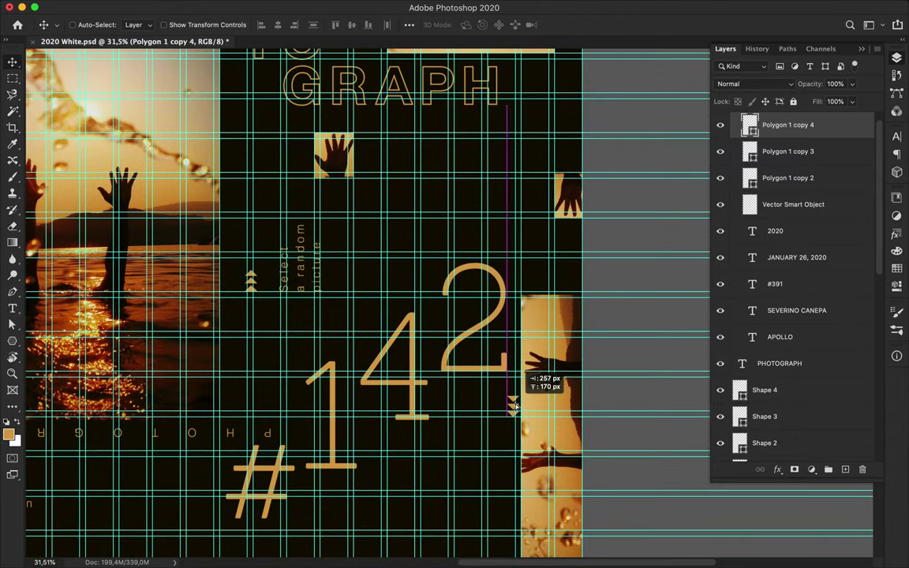
- Review the whole poster without guides and start shifting the 'and design a poster' text right
key(ctrl+semicolon)
scroll(493, 409, down, 2)
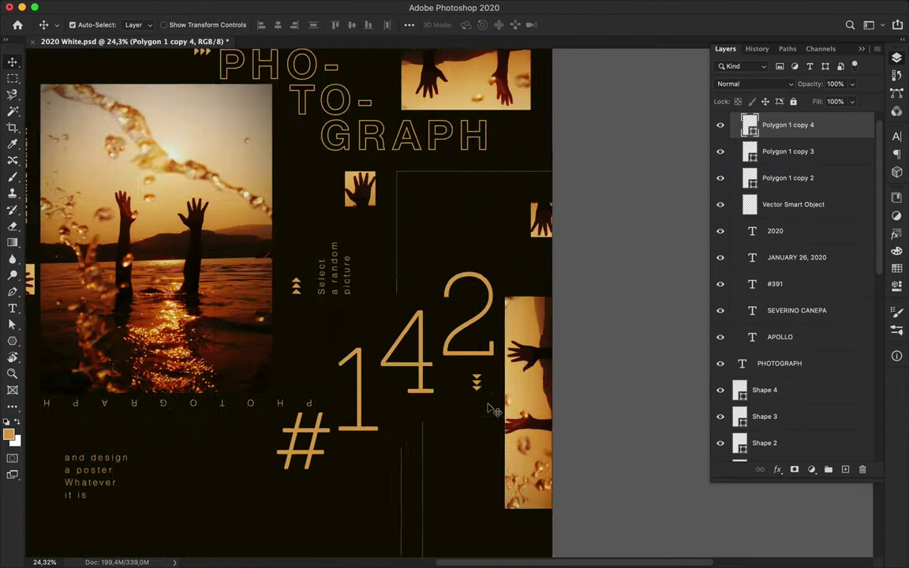
scroll(493, 409, down, 3)
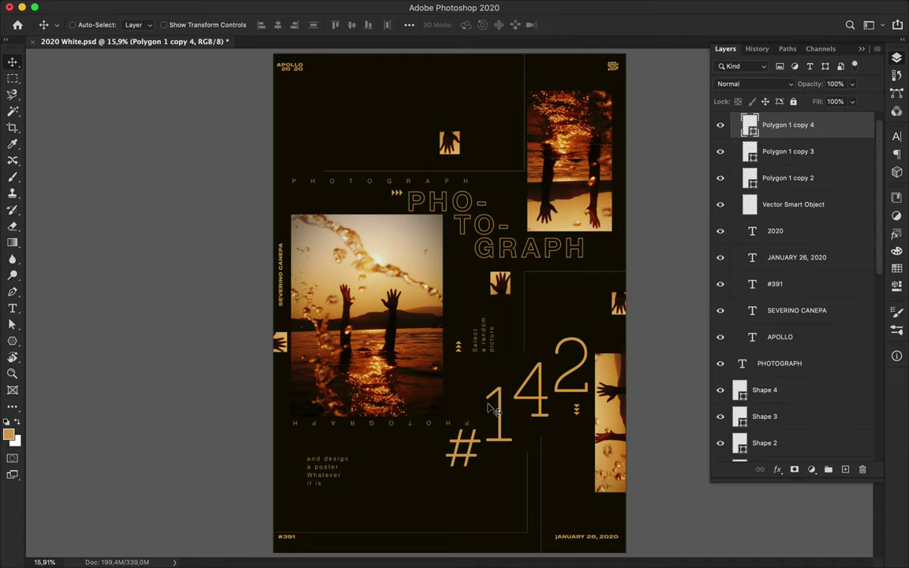
scroll(450, 297, up, 2)
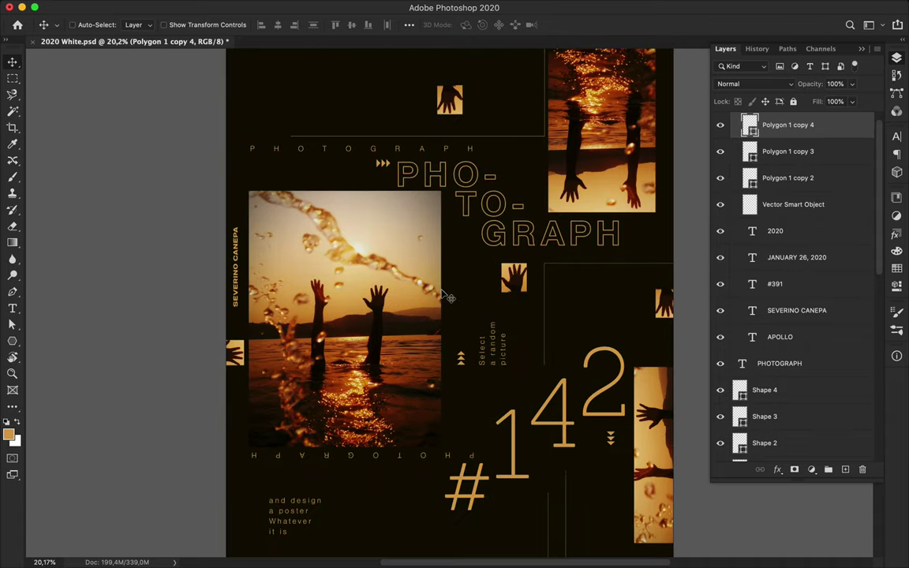
scroll(450, 297, down, 1)
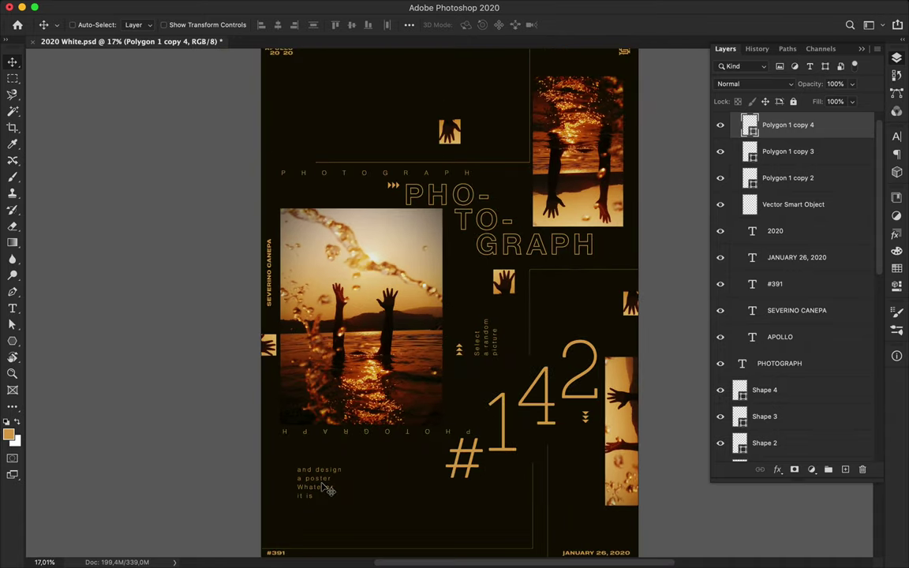
key(ctrl+semicolon)
drag(323, 489, 394, 483)
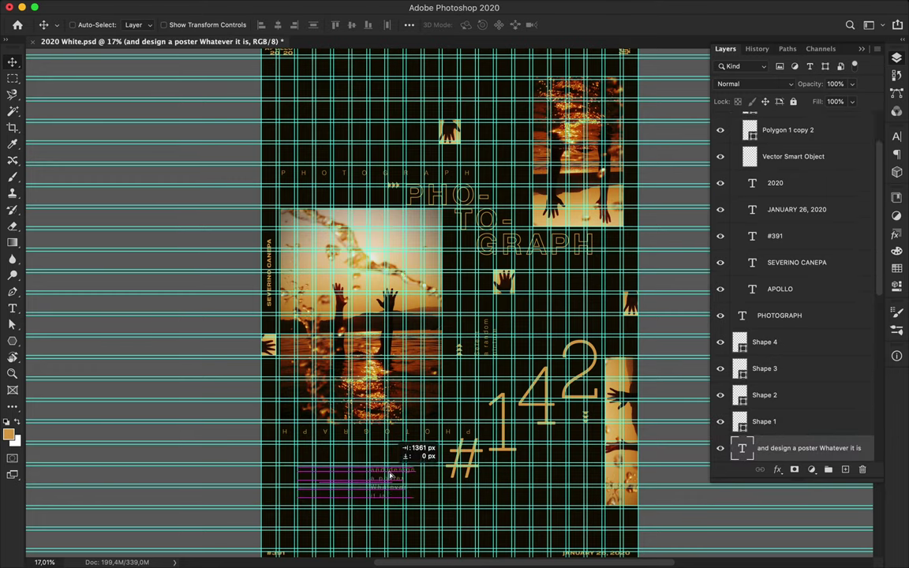
- Nudge the 'and design a poster Whatever it is' caption right and save the poster
drag(386, 474, 396, 478)
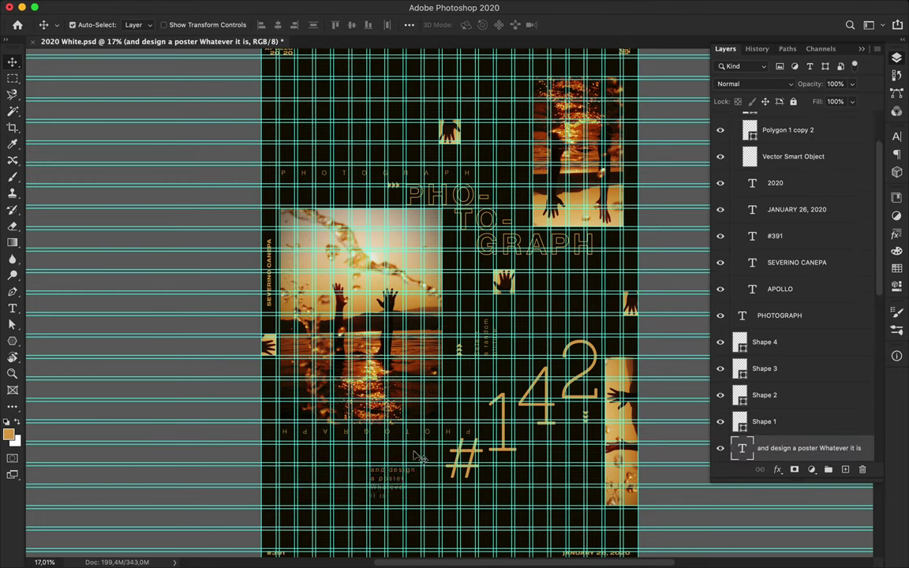
key(ctrl+semicolon)
scroll(474, 355, up, 2)
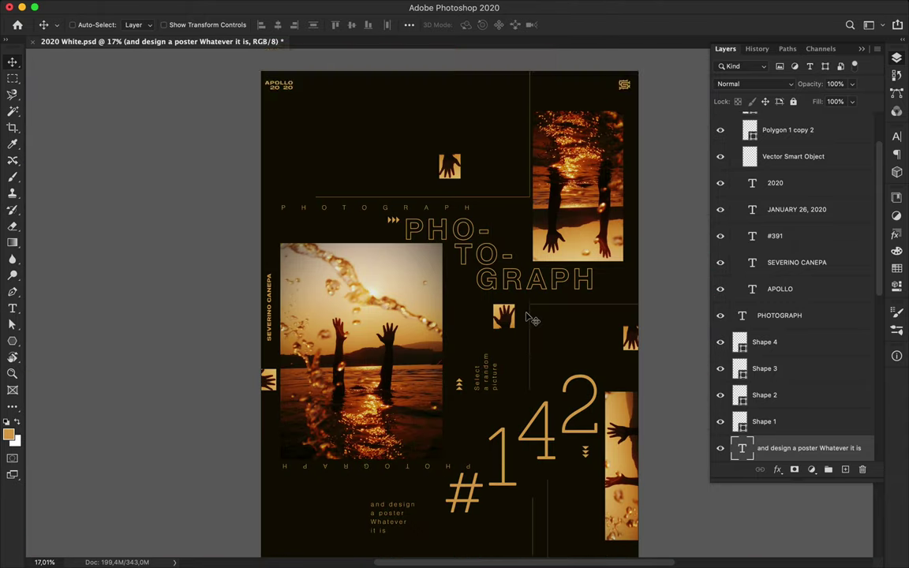
scroll(513, 331, up, 1)
scroll(534, 320, up, 3)
scroll(534, 320, down, 2)
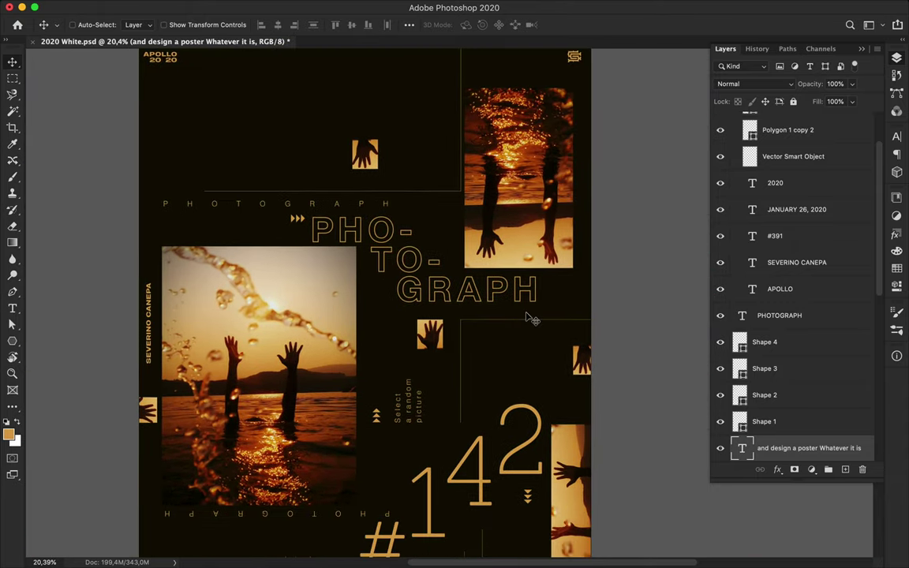
key(ctrl+s)
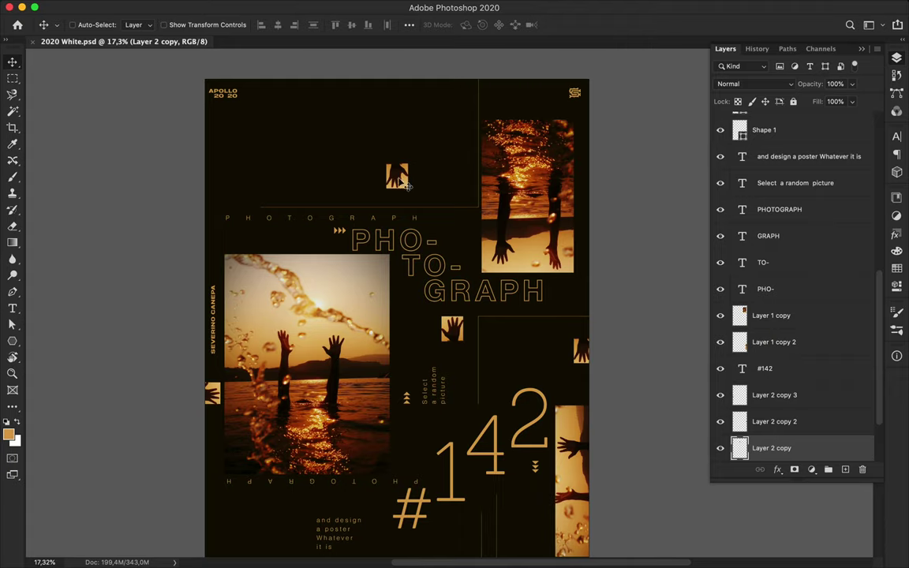
- Duplicate the hand thumbnail onto the poster's bottom edge
drag(407, 184, 461, 104)
scroll(403, 154, down, 2)
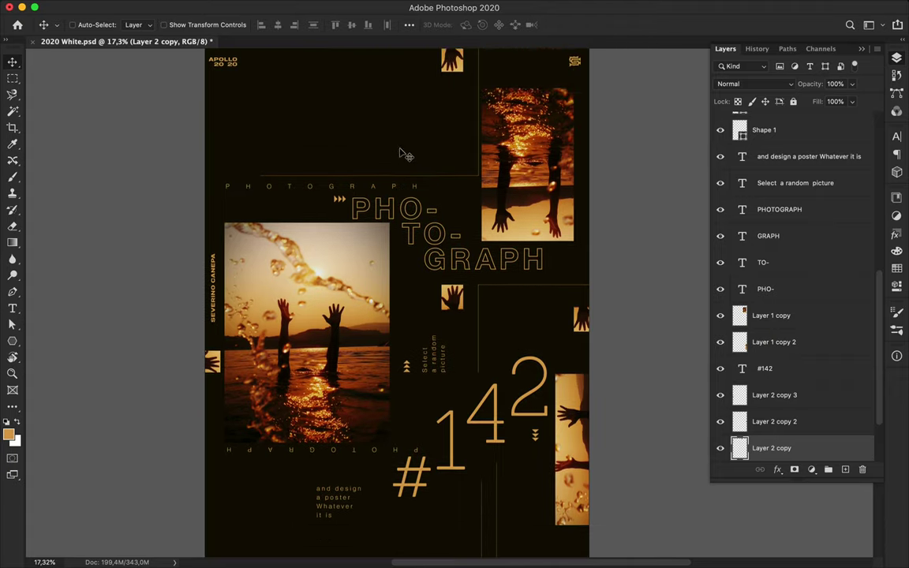
scroll(402, 154, down, 1)
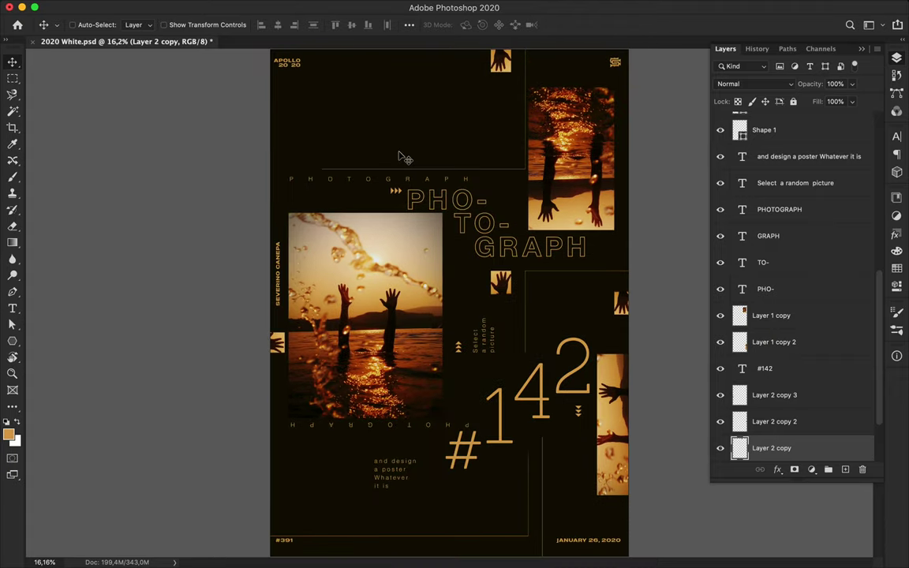
mouse_move(500, 62)
mouse_down()
mouse_move(345, 550)
mouse_move(334, 549)
mouse_up()
key(ctrl+apostrophe)
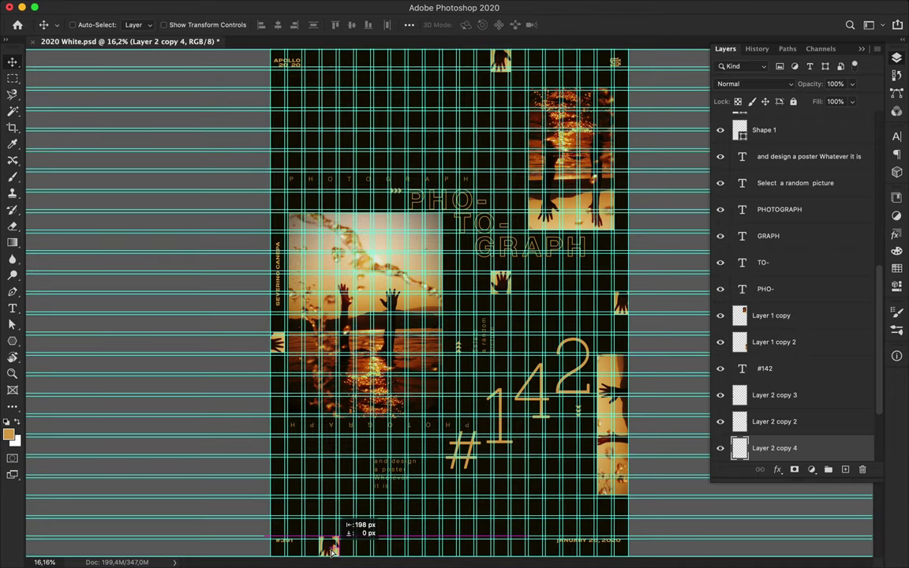
key(ctrl+apostrophe)
- Move the top hand thumbnail to the upper-left edge using guides, then save
scroll(448, 511, down, 1)
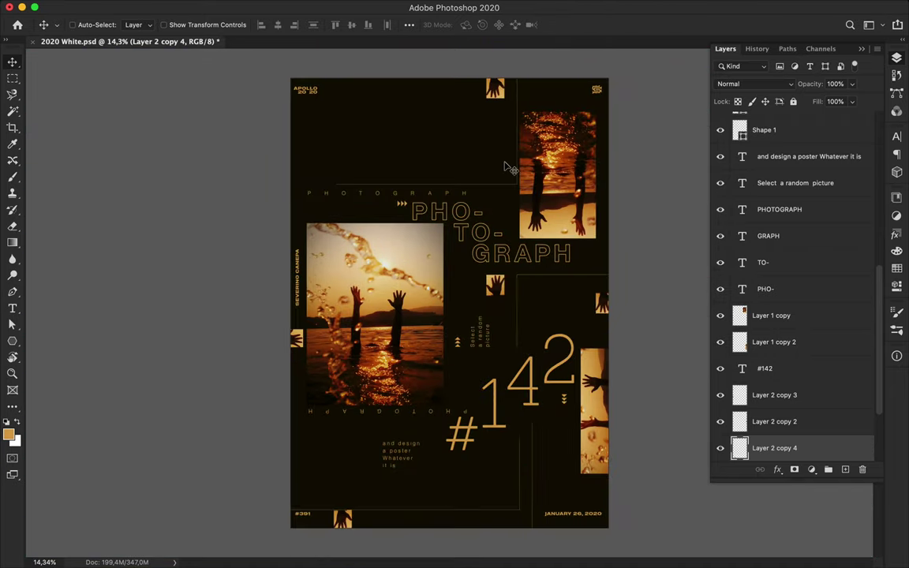
drag(493, 91, 337, 115)
scroll(337, 116, up, 2)
key(ctrl+apostrophe)
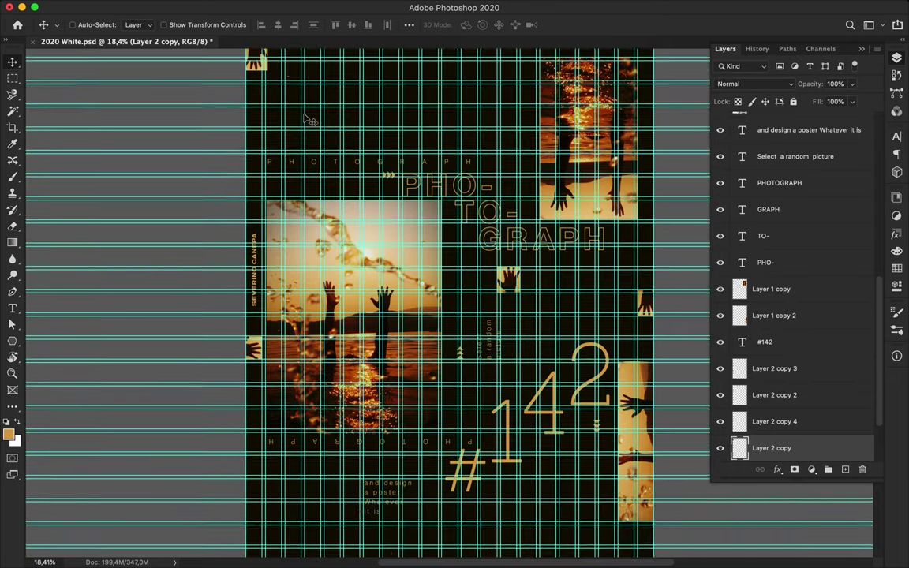
drag(244, 86, 254, 120)
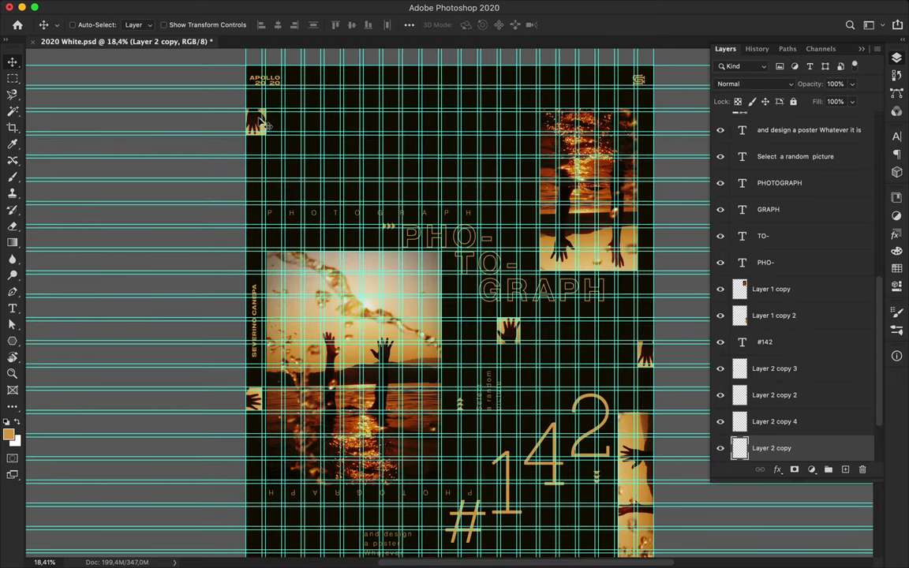
drag(255, 119, 256, 142)
key(ctrl+apostrophe)
scroll(392, 172, down, 2)
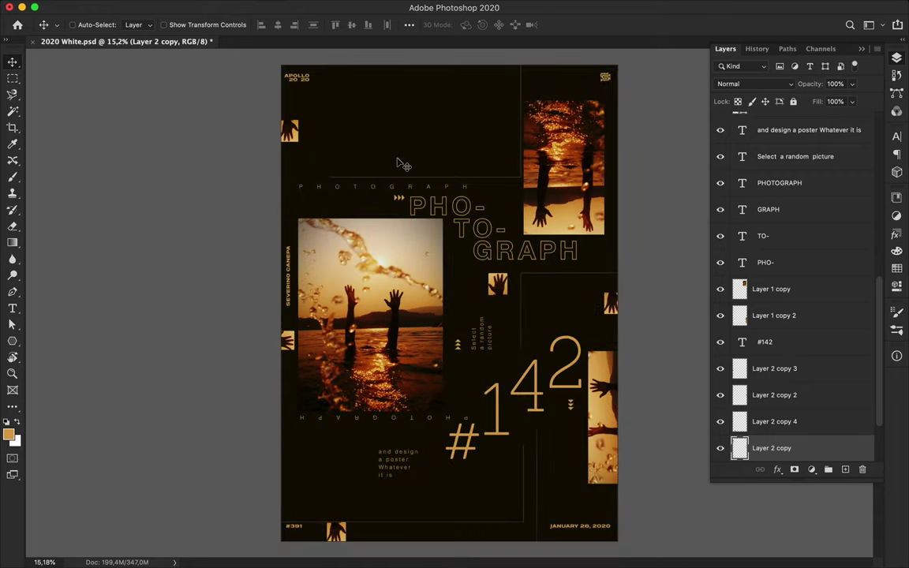
scroll(426, 166, down, 1)
scroll(442, 165, up, 2)
scroll(458, 167, down, 1)
key(ctrl+s)
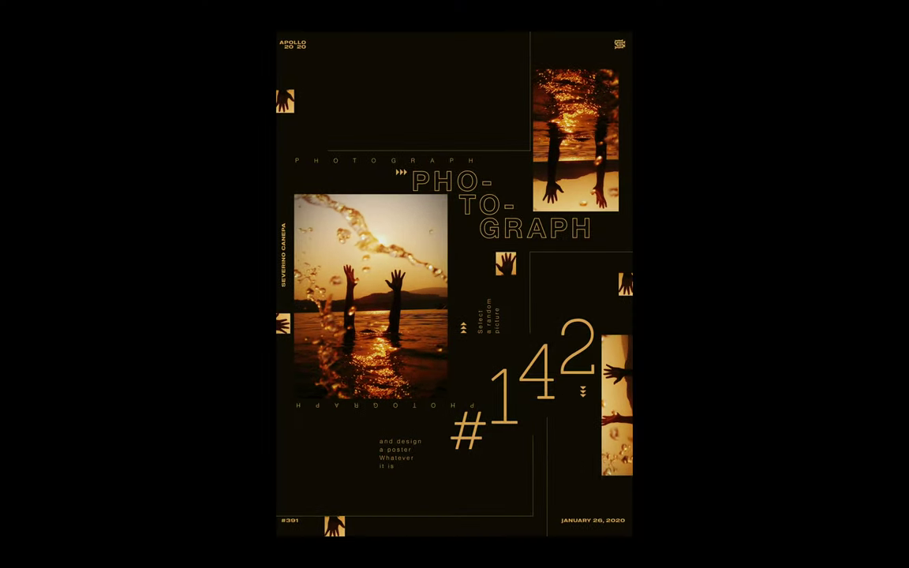